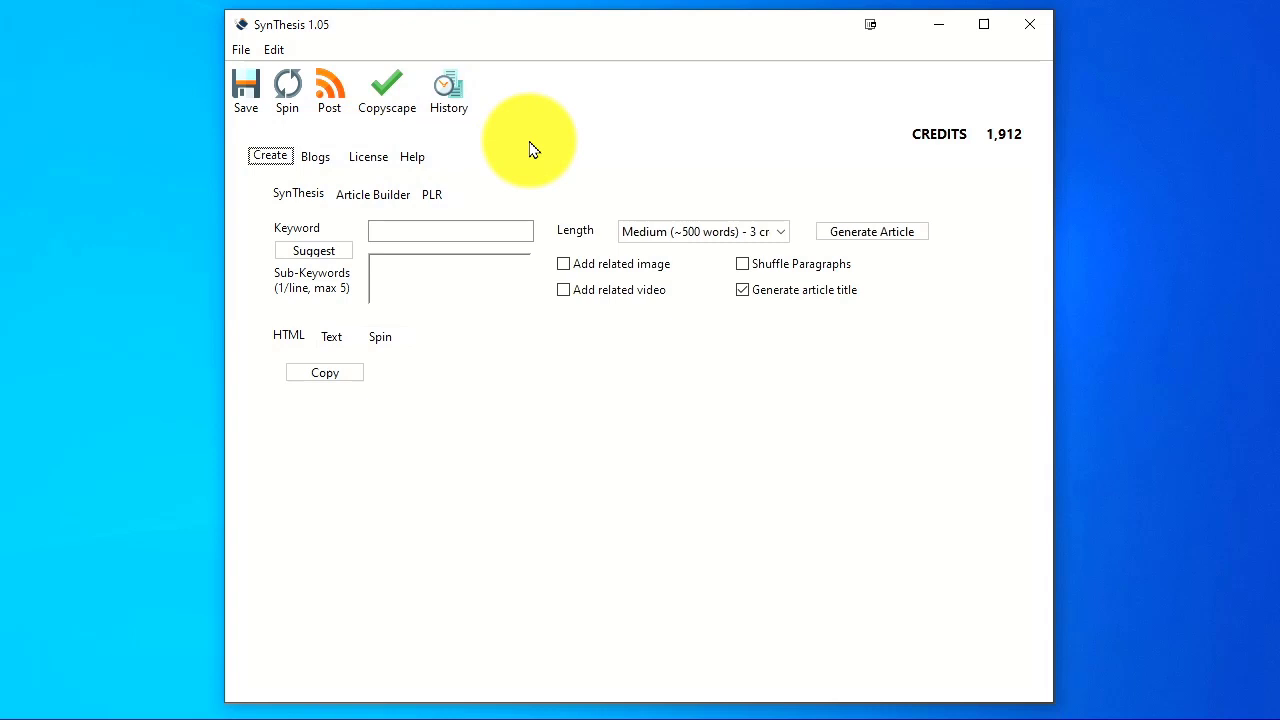
Review the license page, the keyword fields and the available article length options.
left_click(340, 168)
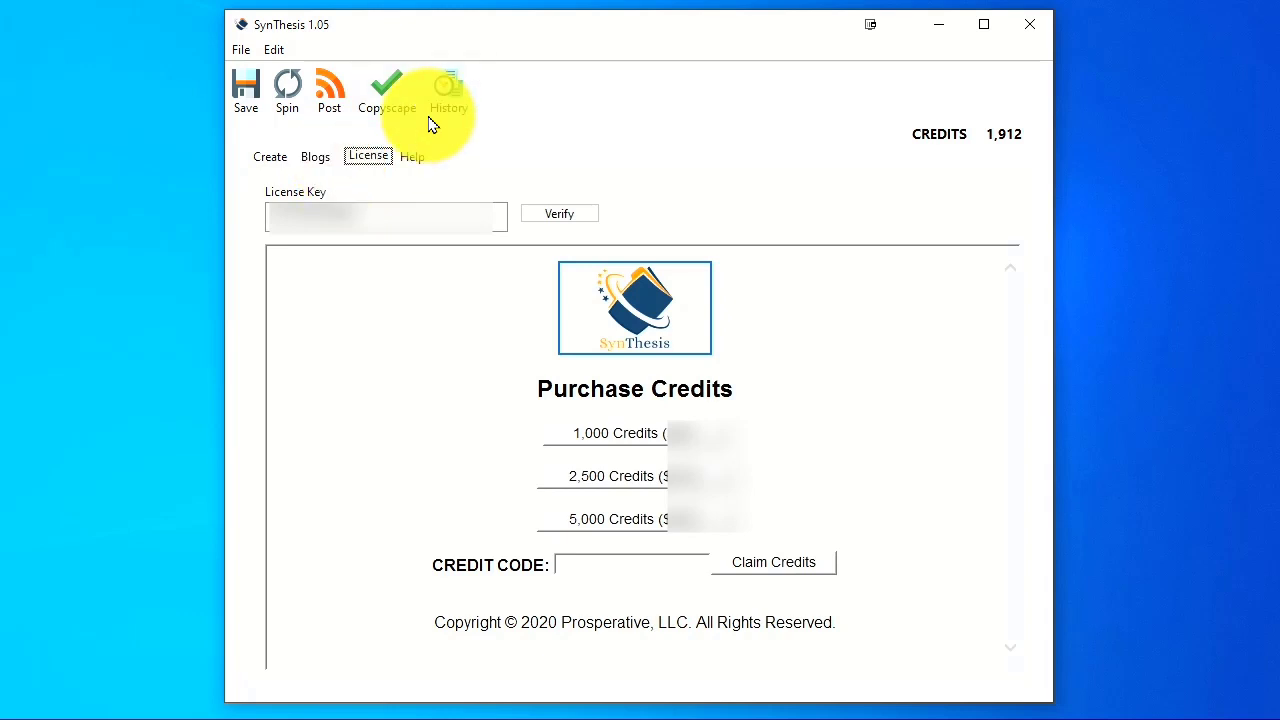
key("Home")
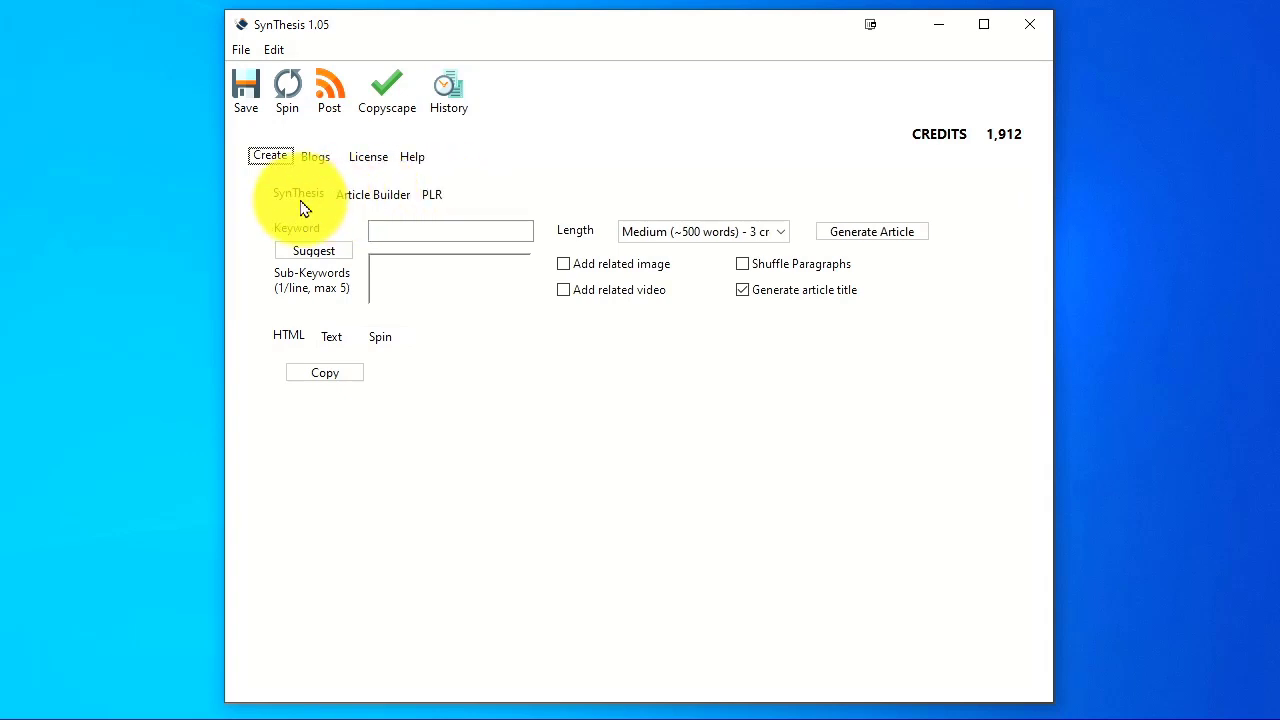
left_click(421, 230)
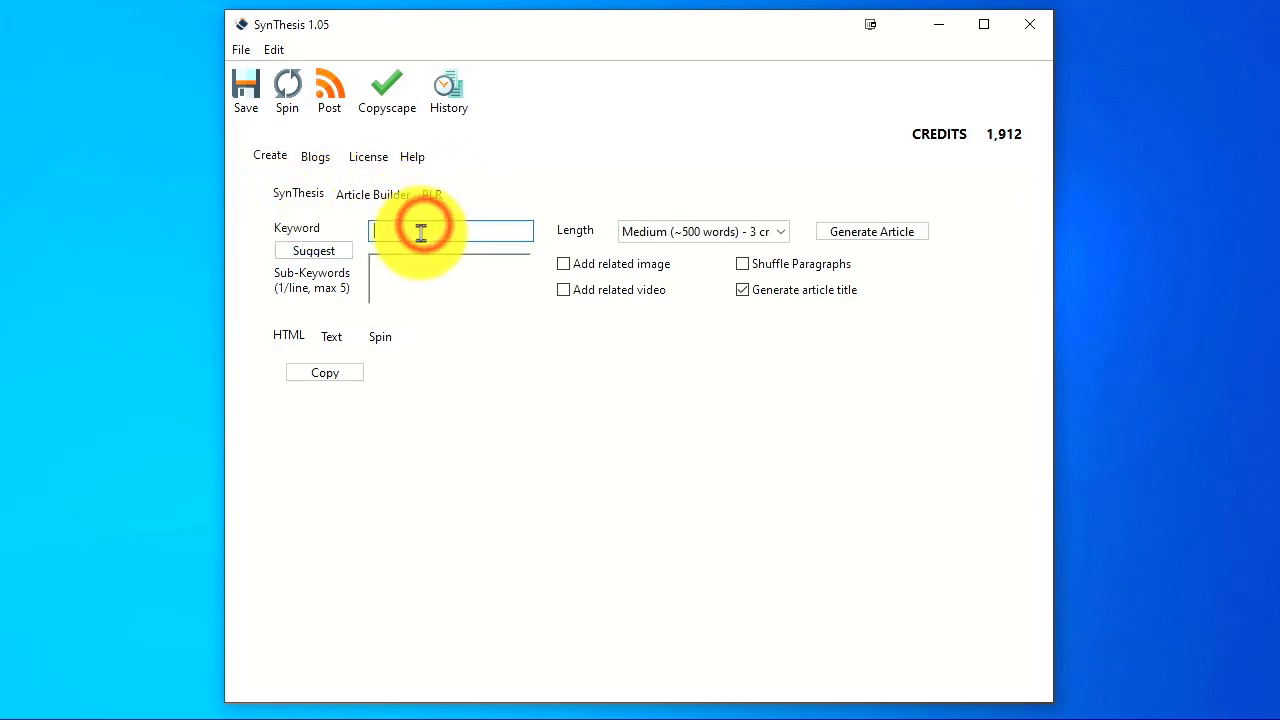
left_click(401, 272)
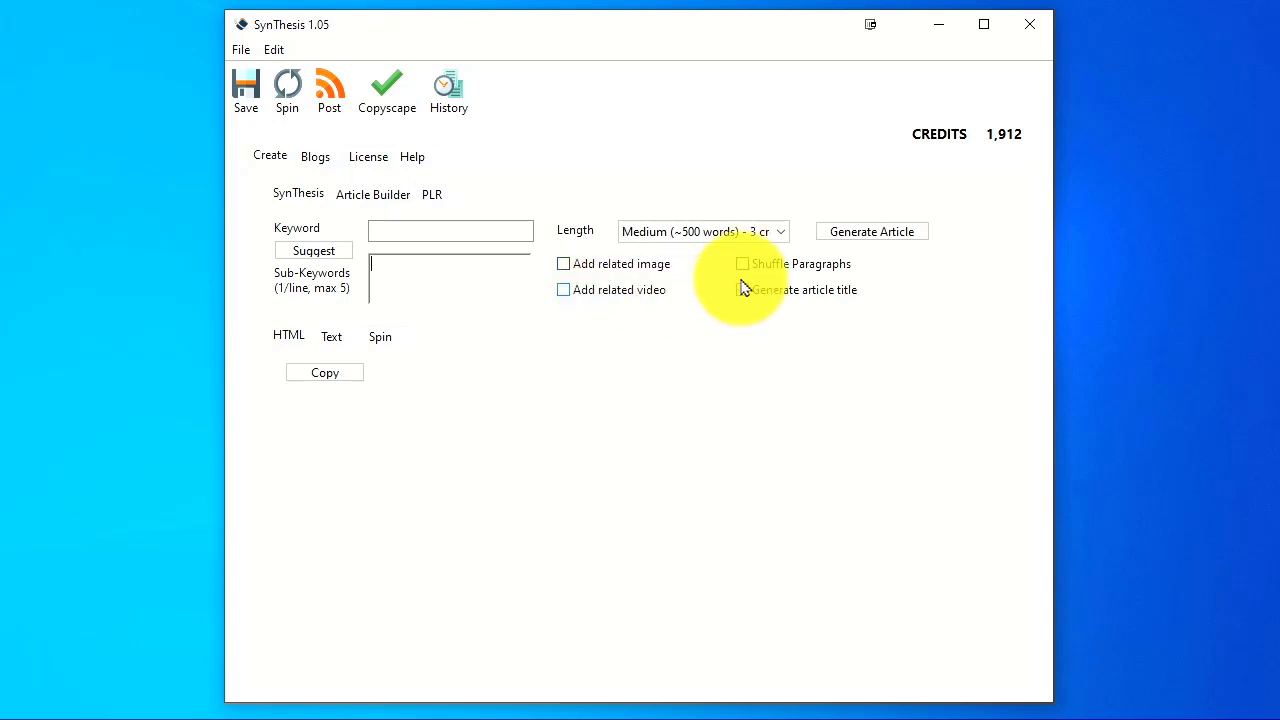
left_click(769, 236)
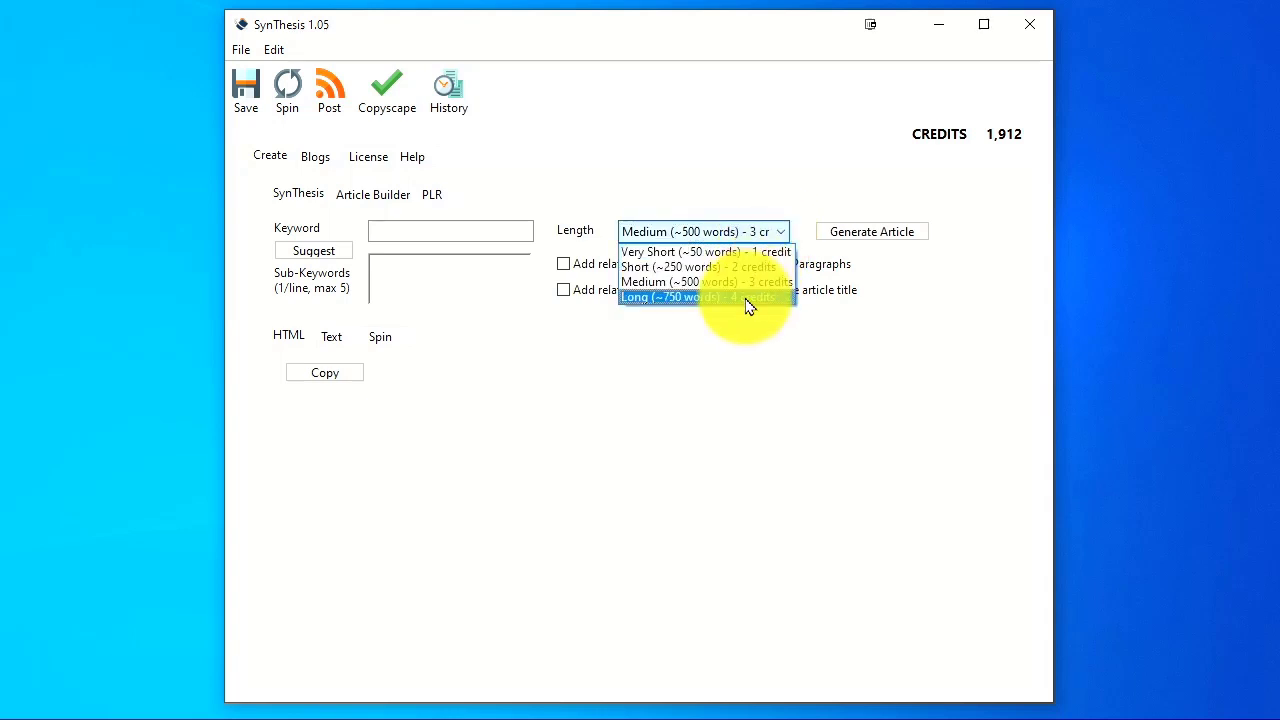
left_click(712, 194)
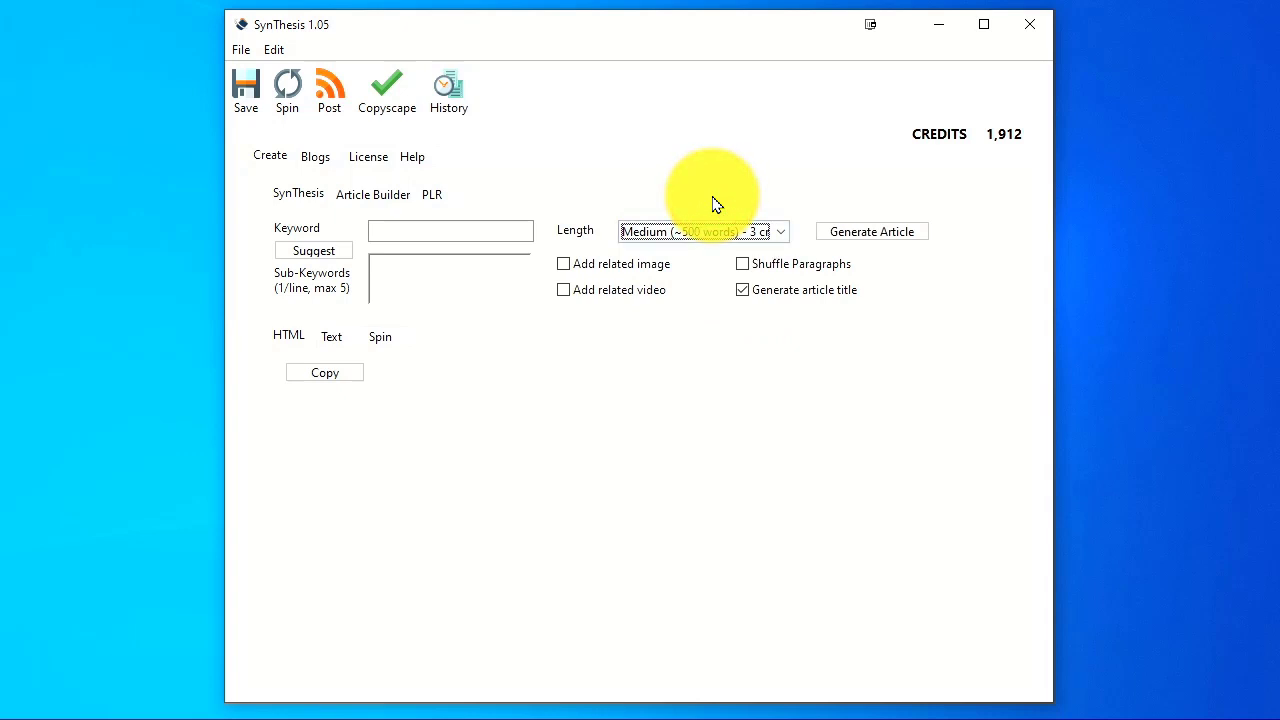
left_click(458, 230)
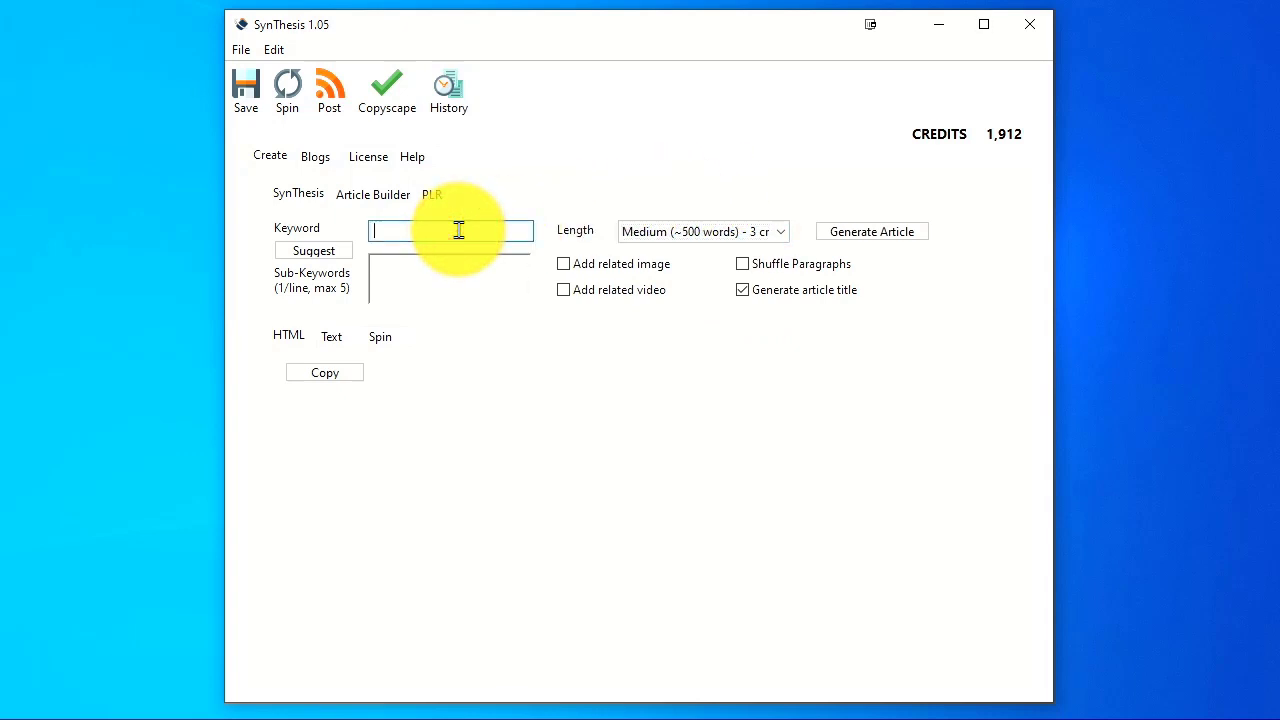
type("weight l")
key("ctrl+a")
key("BackSpace")
Request keyword suggestions for "weight loss".
left_click(314, 251)
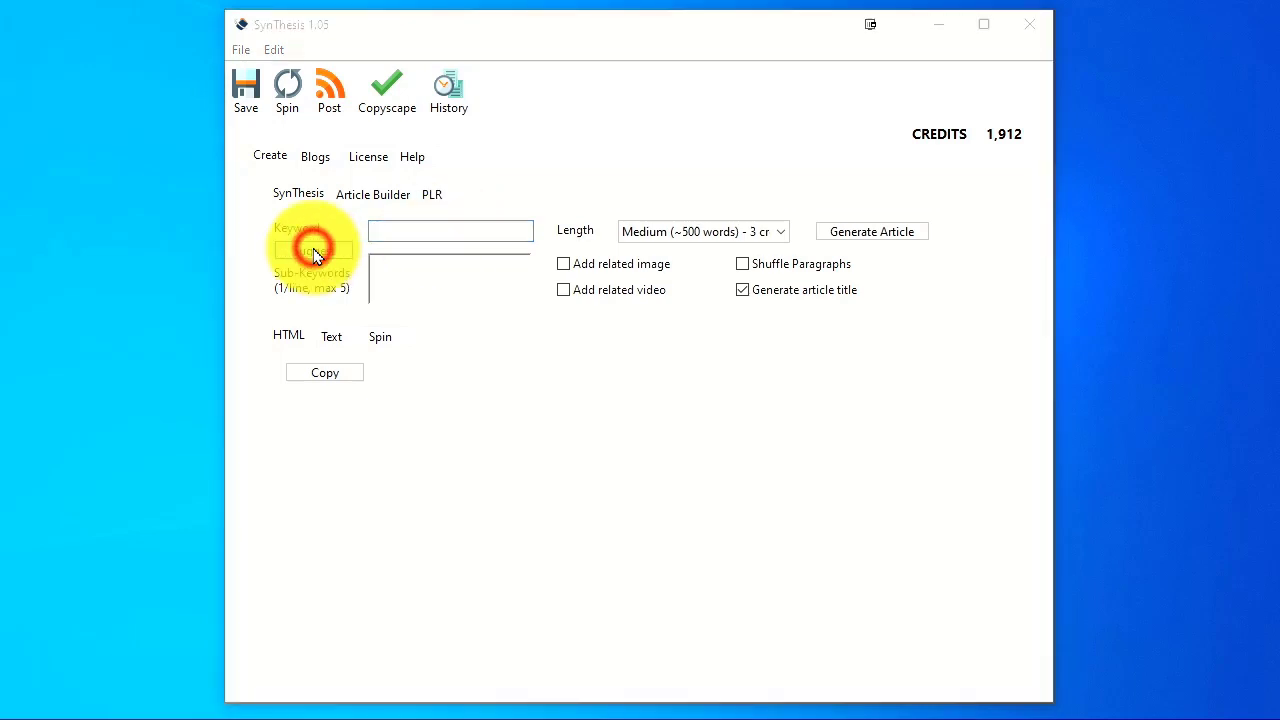
left_click(442, 221)
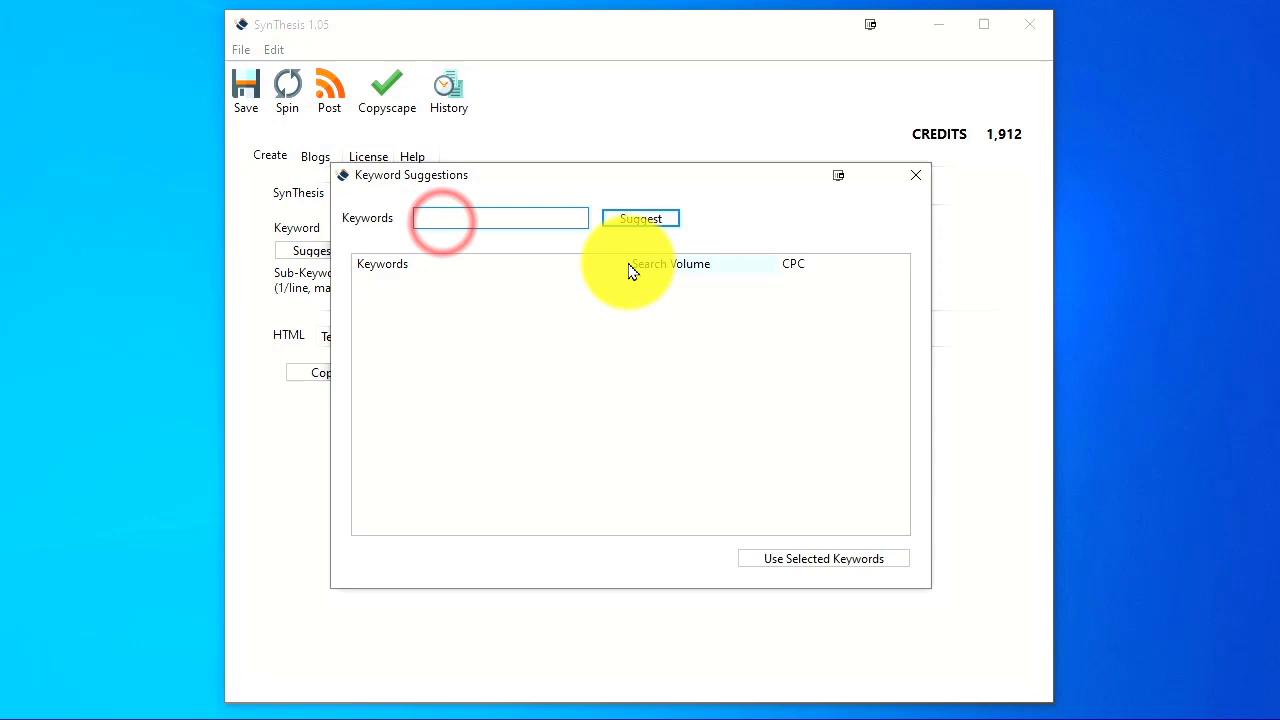
type("weight loss")
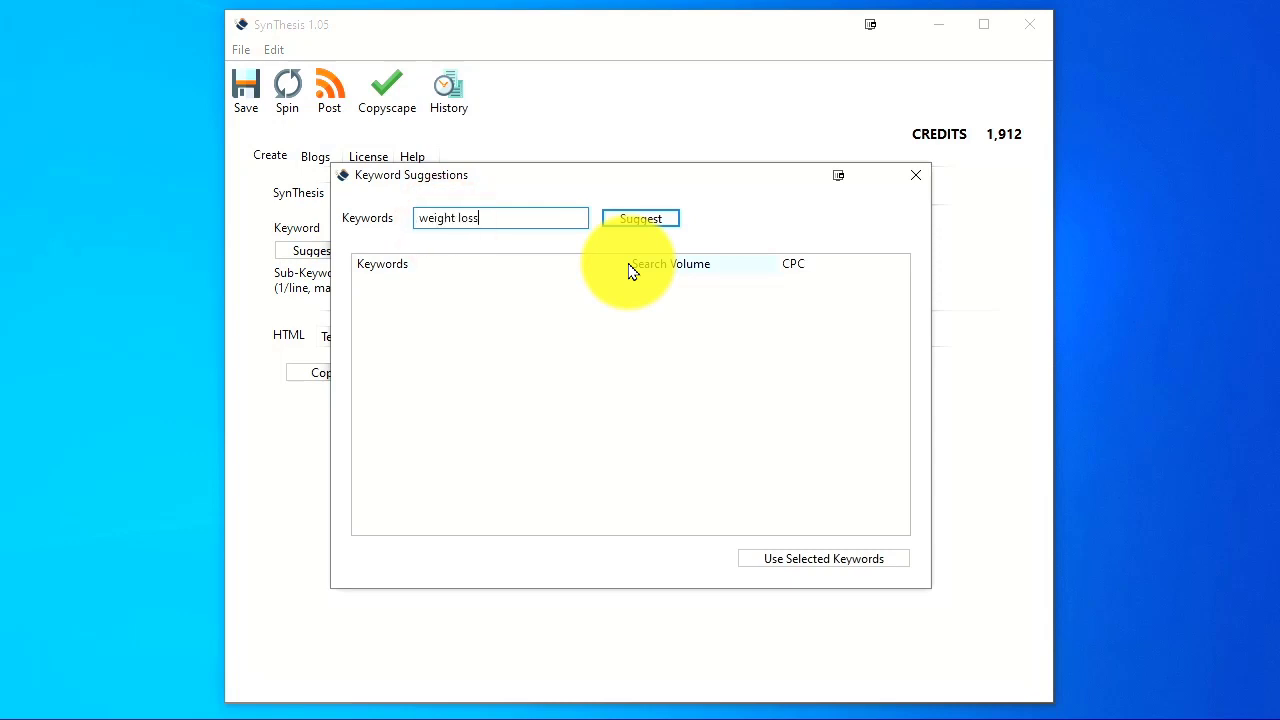
left_click(646, 224)
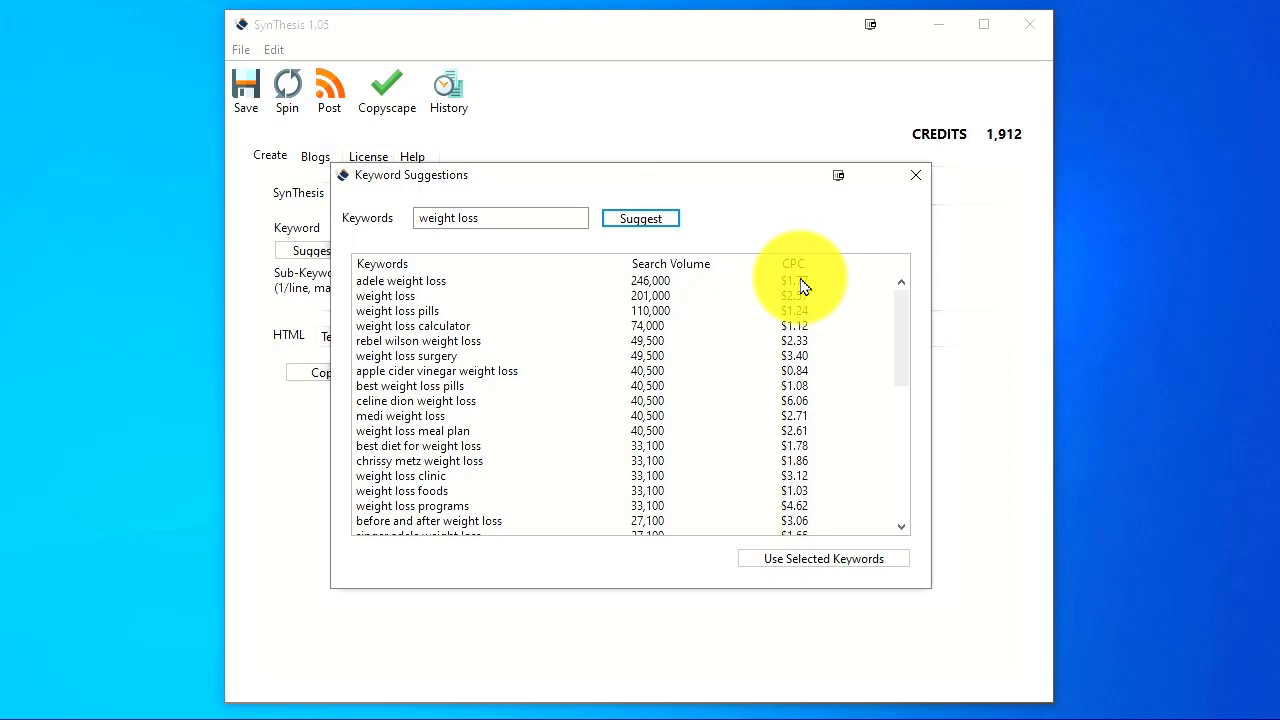
Use the suggestions weight loss, apple cider vinegar weight loss, celine dion weight loss and medi weight loss as the article's keywords.
left_click_drag(894, 329, 865, 259)
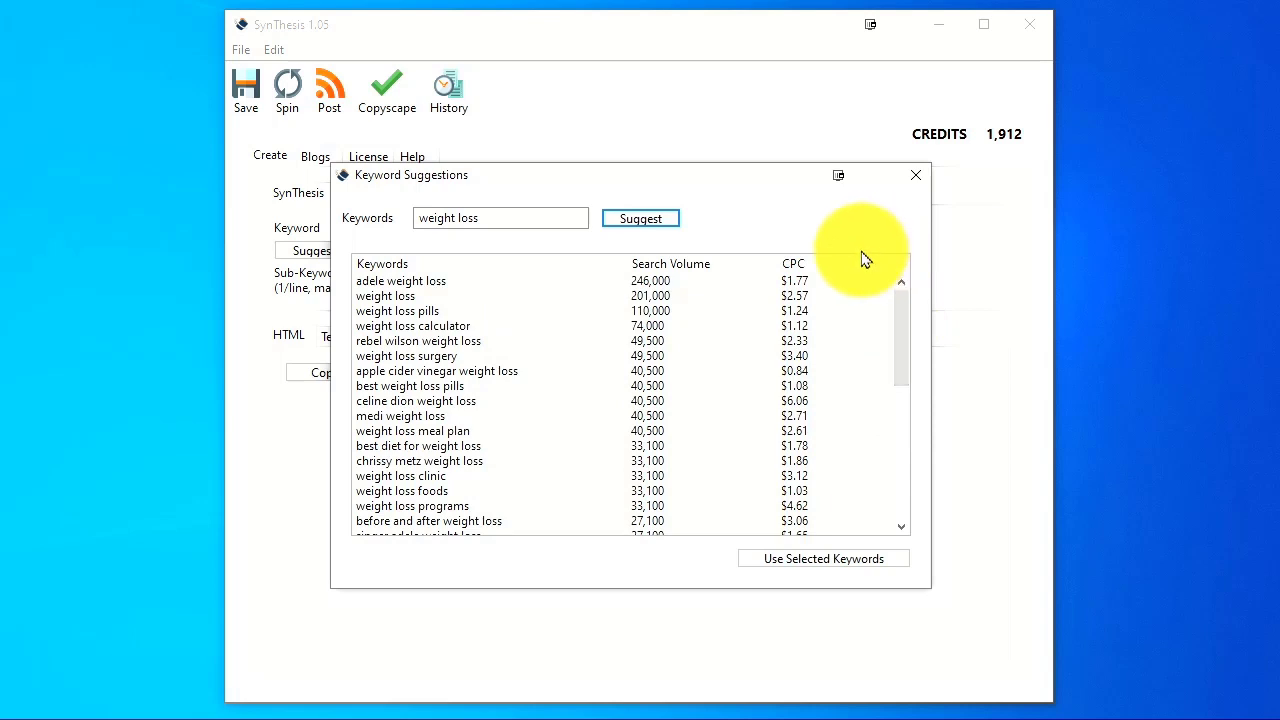
left_click(385, 296)
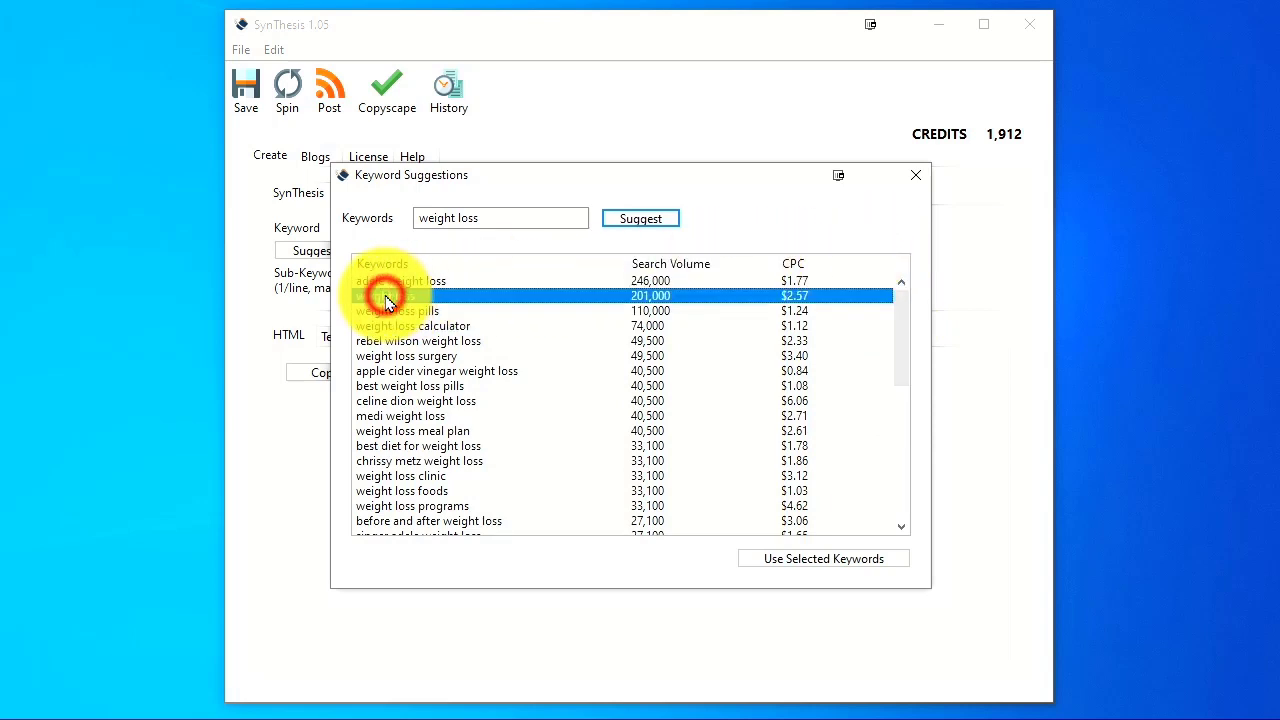
left_click(459, 373, "ctrl")
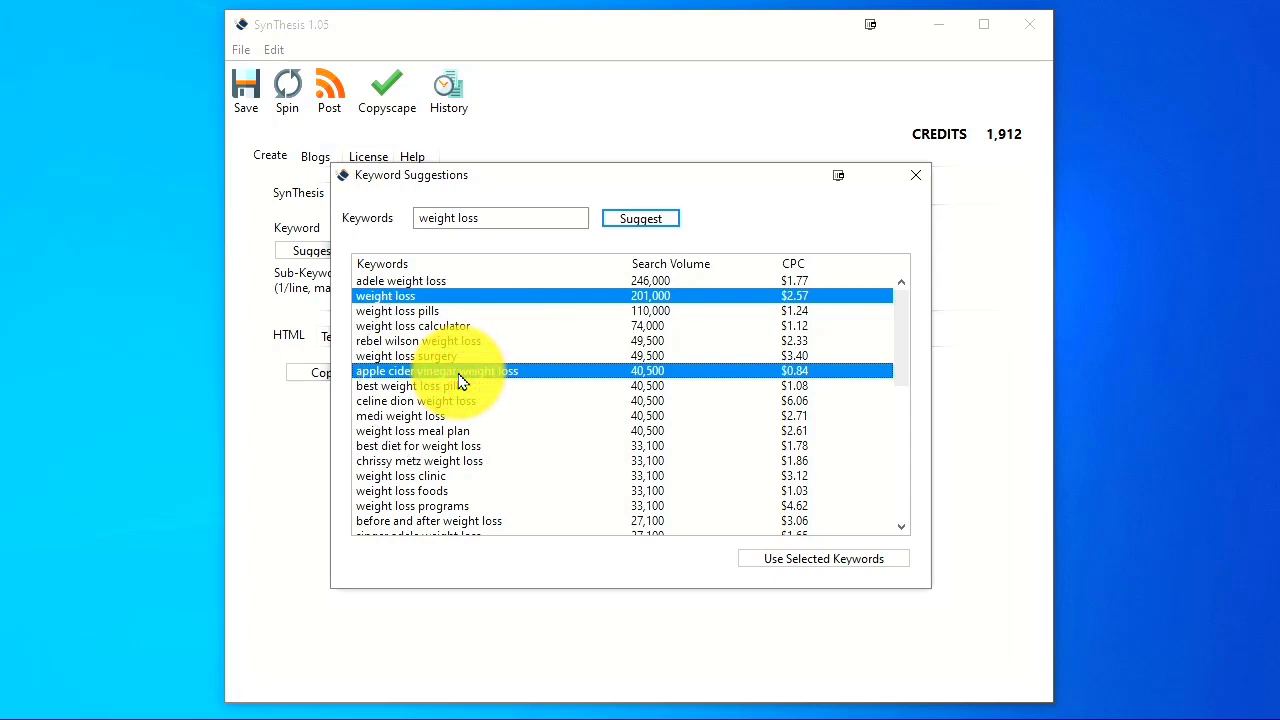
left_click(429, 400, "ctrl")
left_click(429, 415, "ctrl")
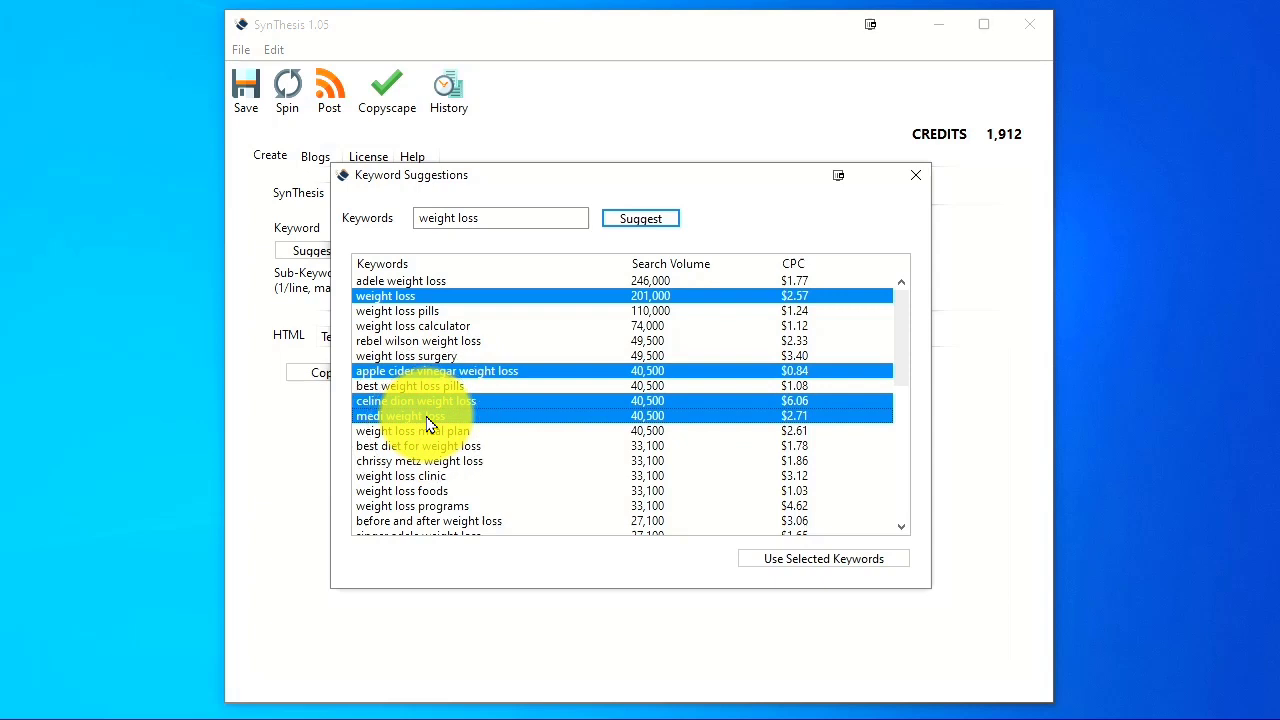
left_click(790, 560)
Examine the article's main keyword and its full list of sub-keywords.
left_click(373, 233)
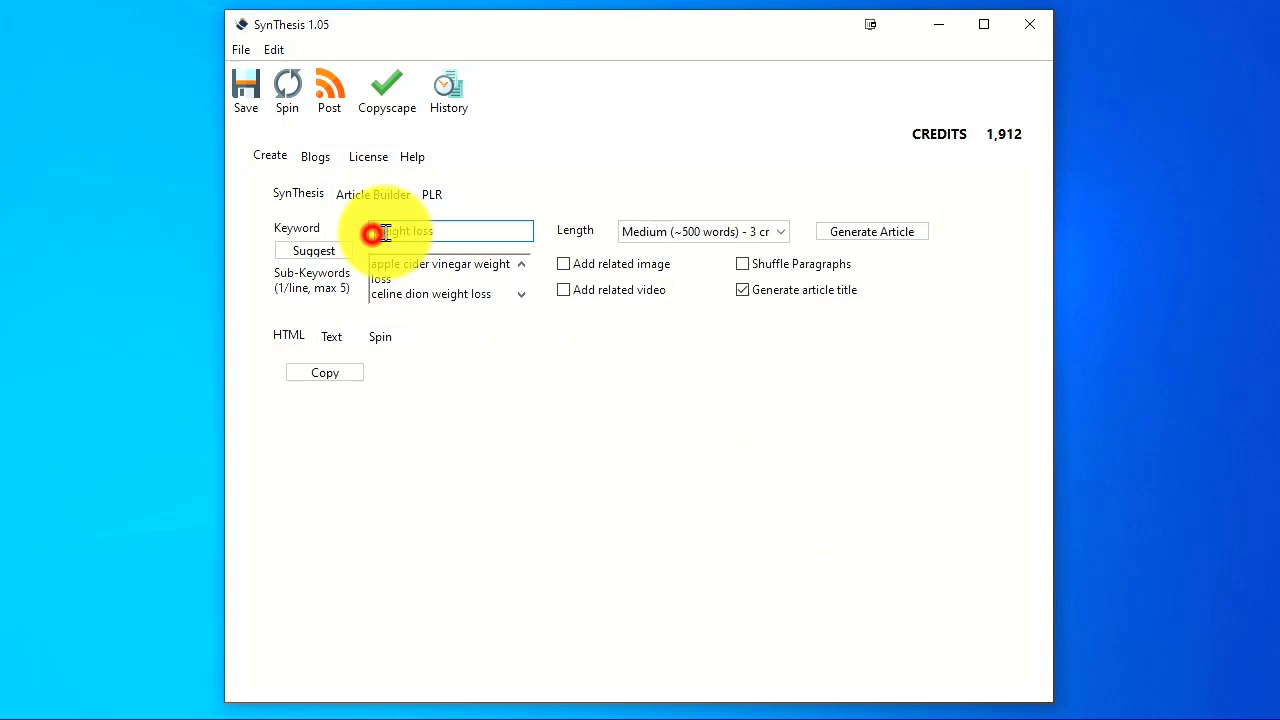
left_click_drag(373, 233, 506, 237)
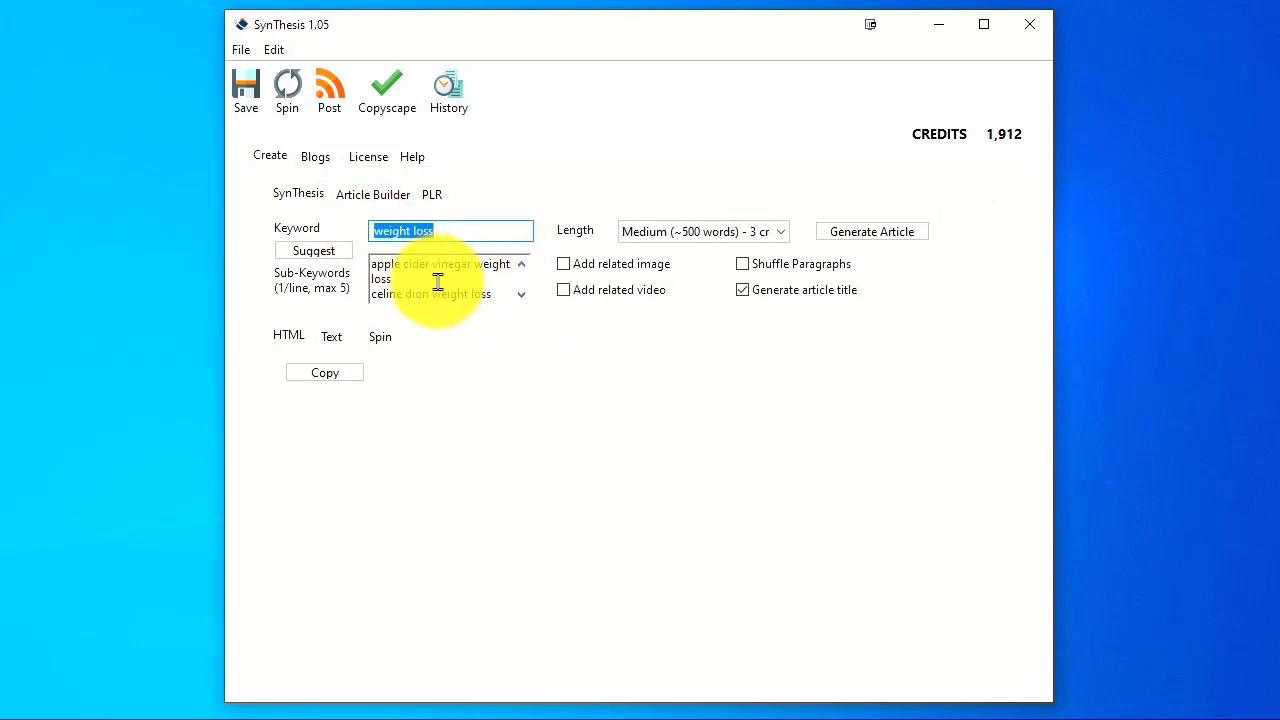
left_click(520, 295)
left_click(520, 296)
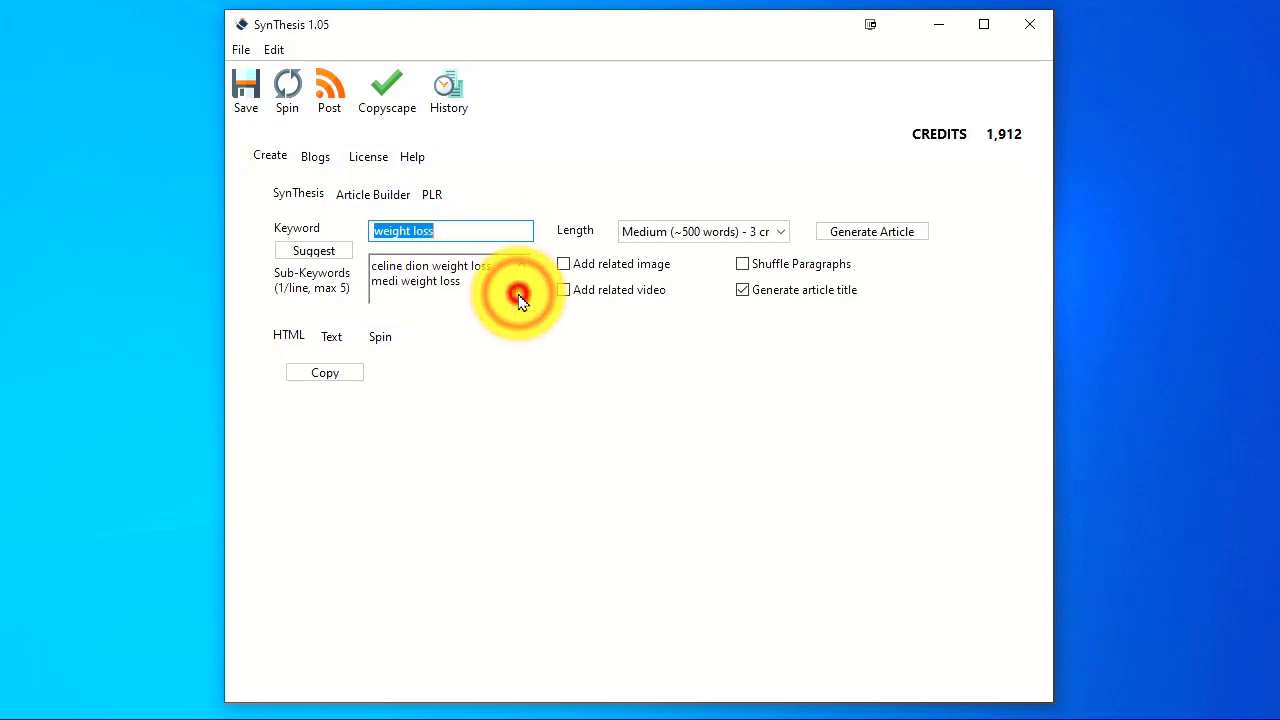
left_click(524, 263)
left_click(524, 263)
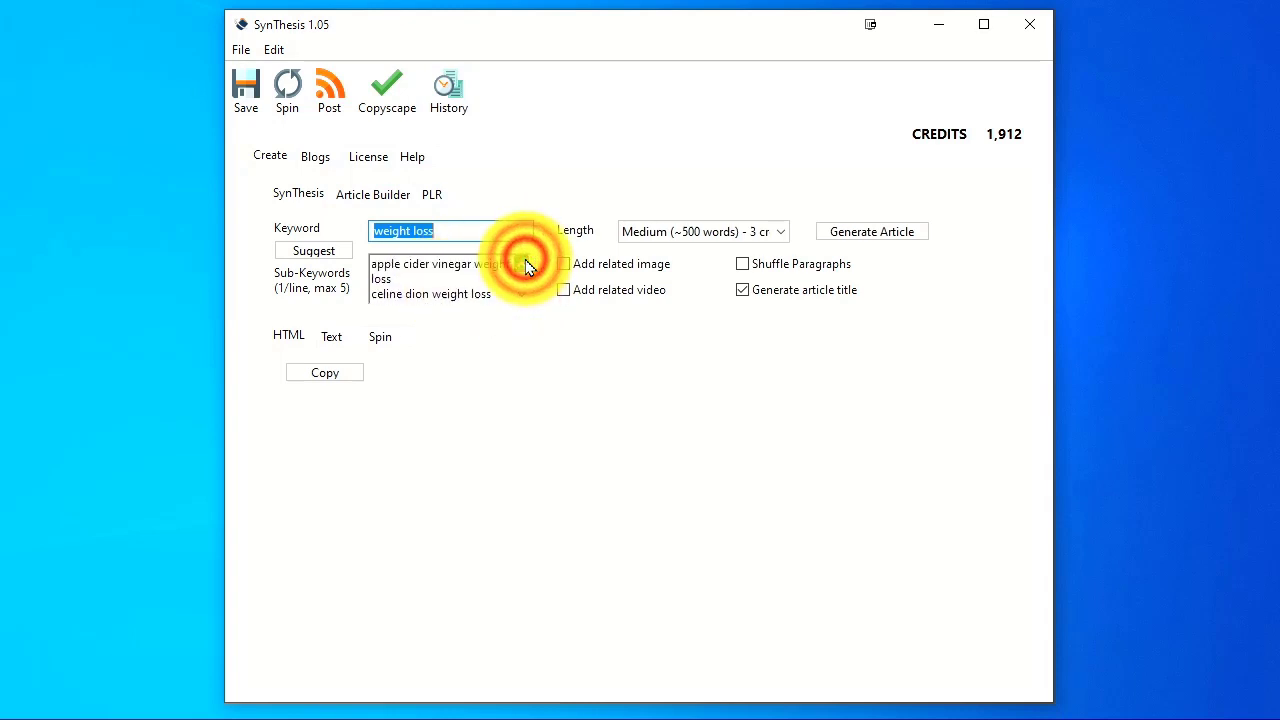
Replace all the sub-keywords with "intermittent fasting".
left_click(409, 291)
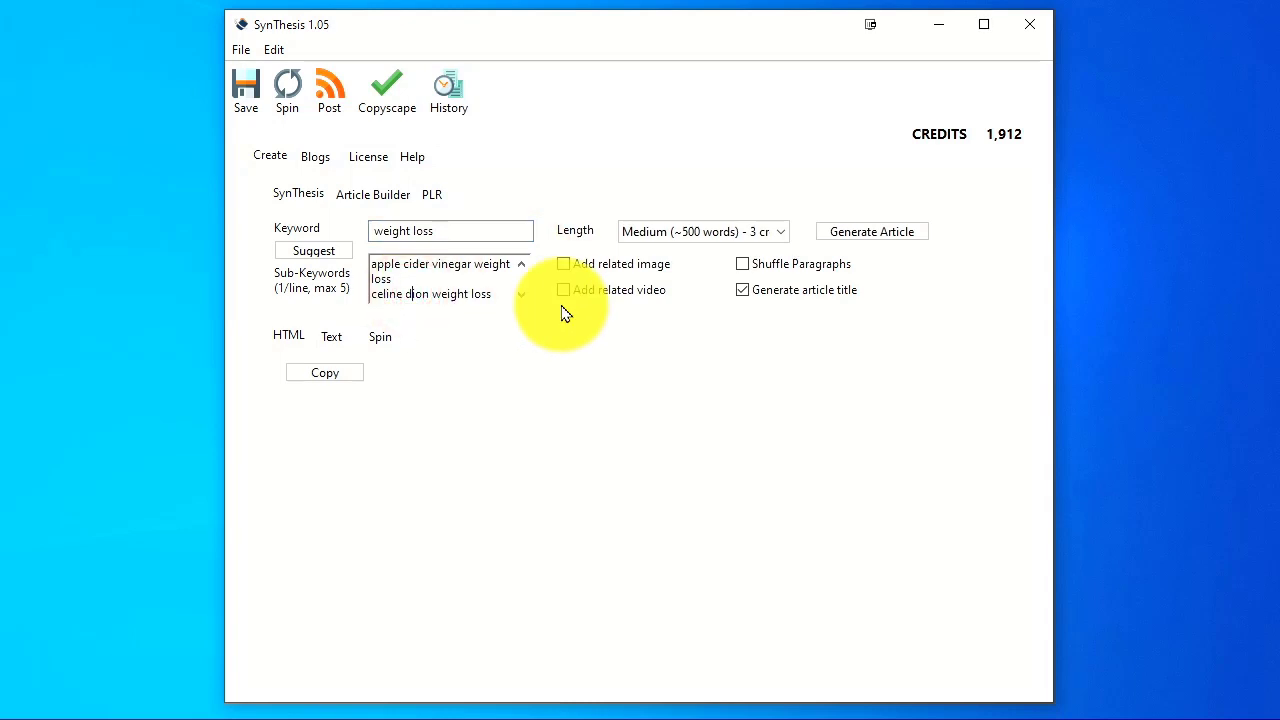
key("Down")
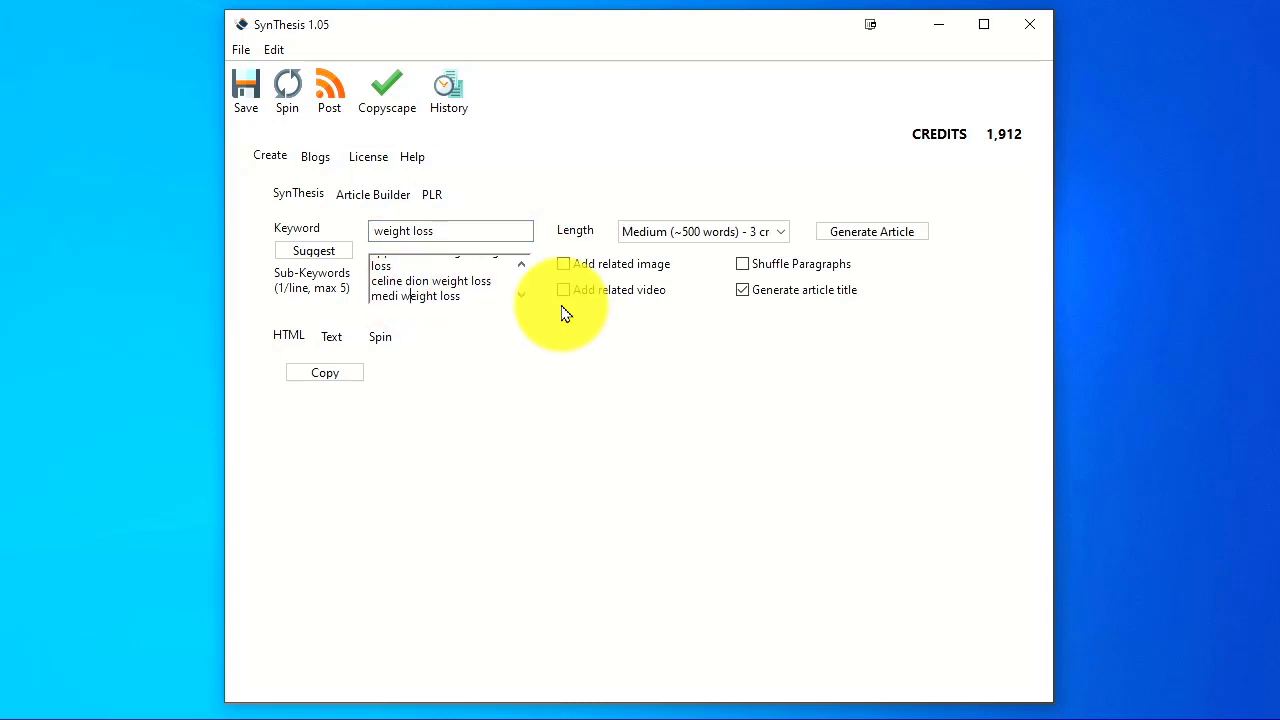
key("Up")
key("Up")
key("Up")
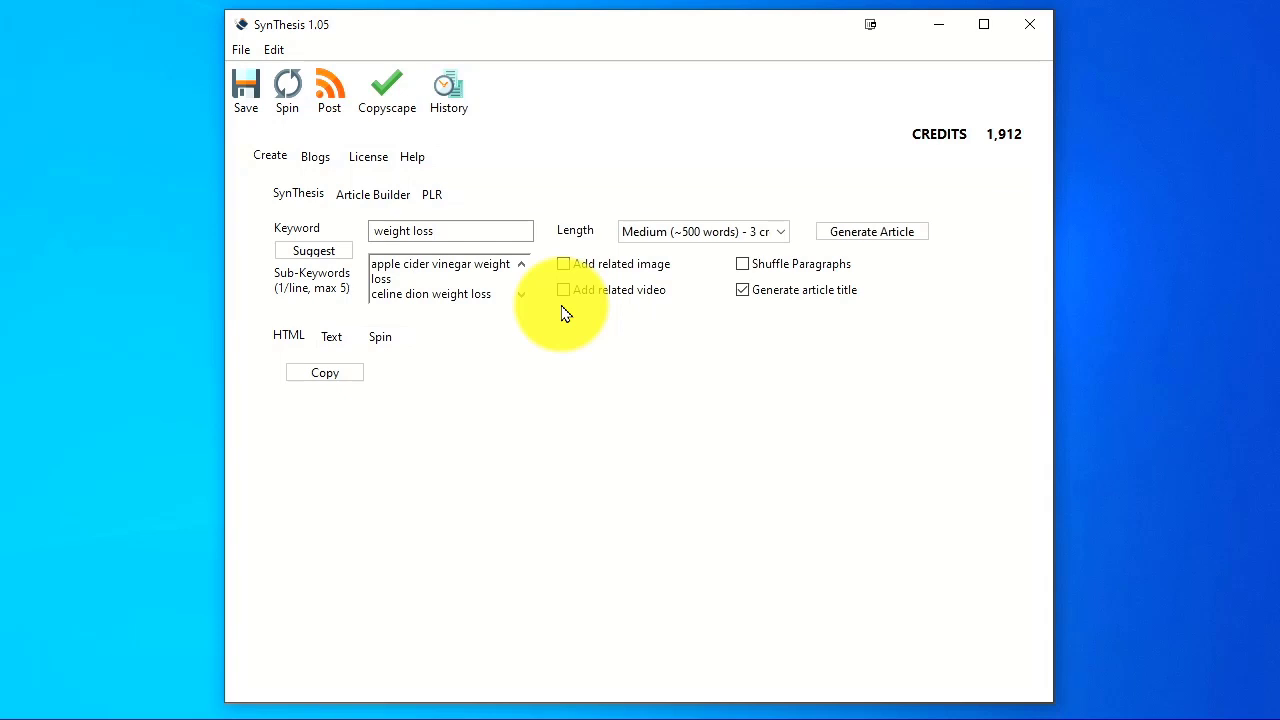
key("shift+Down")
key("shift+Down")
key("shift+Down")
key("shift+Down")
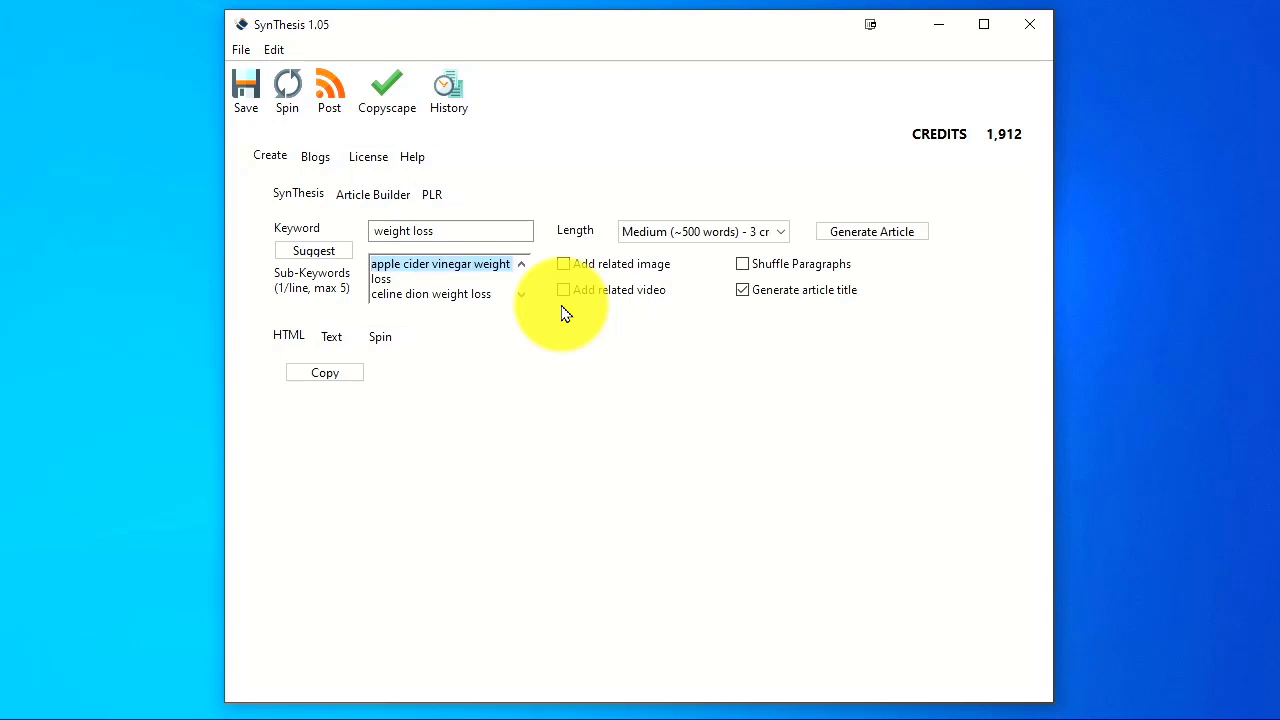
key("Delete")
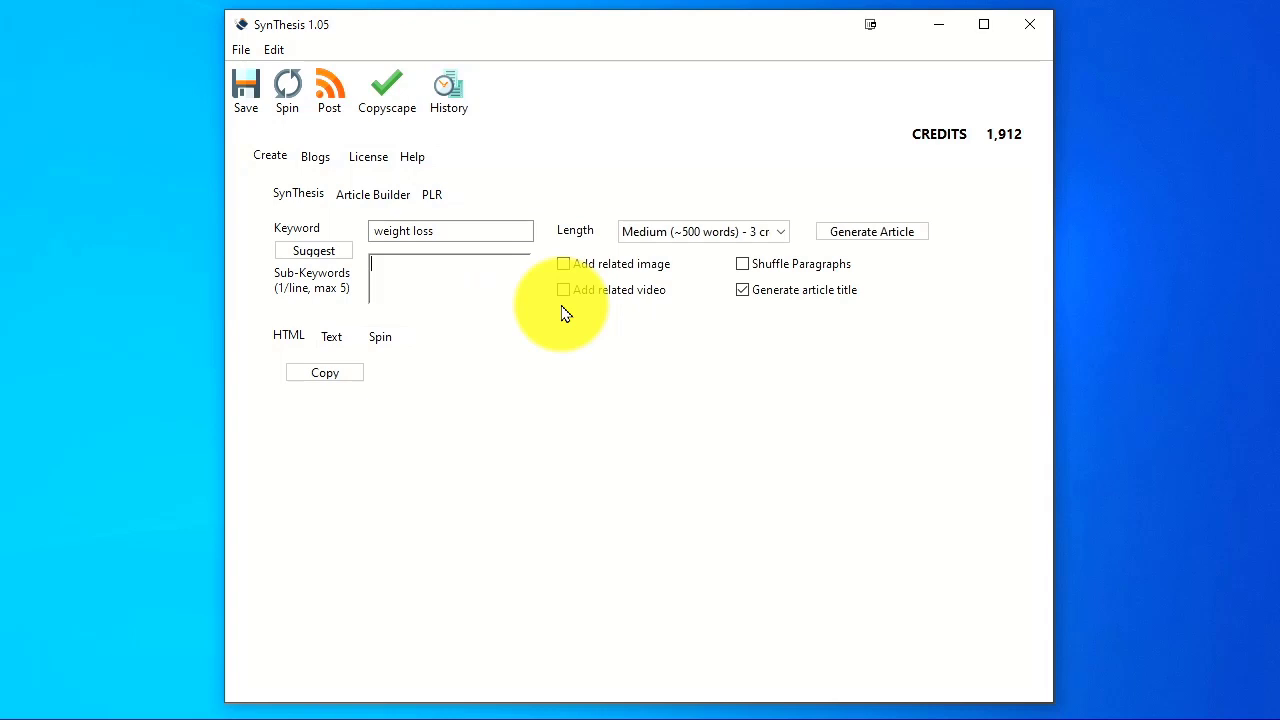
type("intermittent fasting")
Generate a Medium (~500 words) article with a related image and a related video added.
left_click(563, 263)
left_click(564, 290)
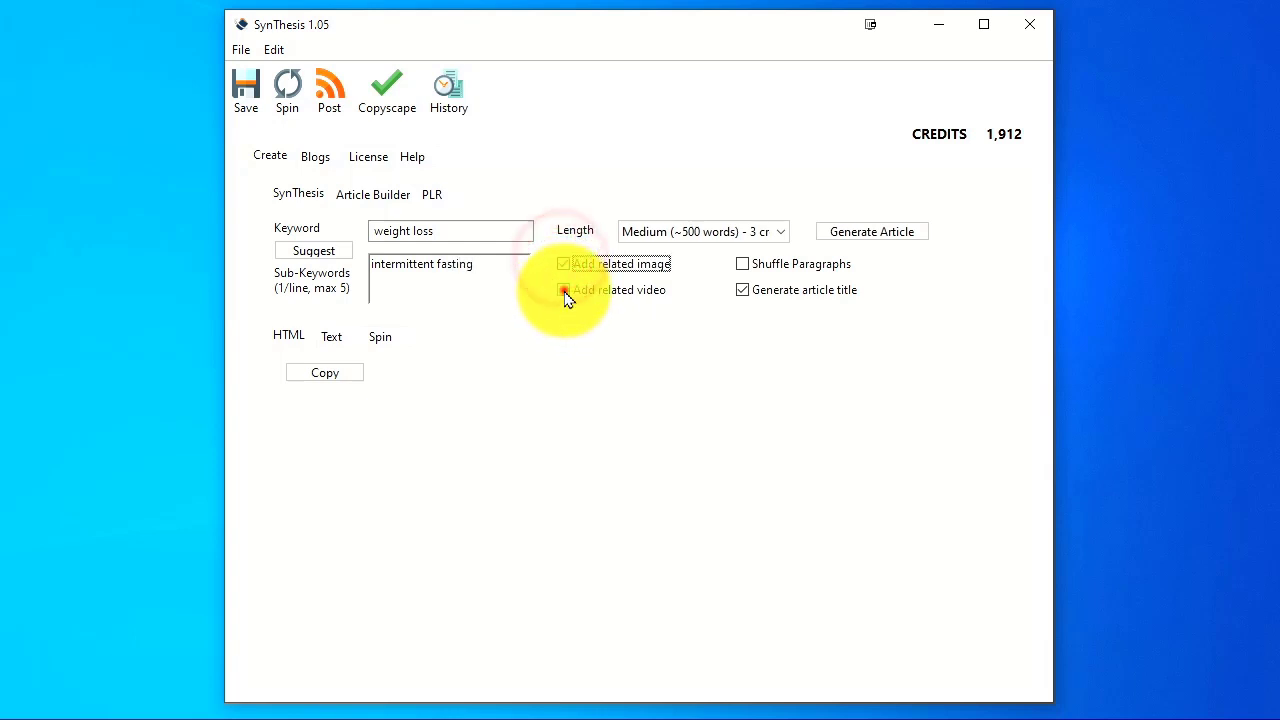
left_click(775, 236)
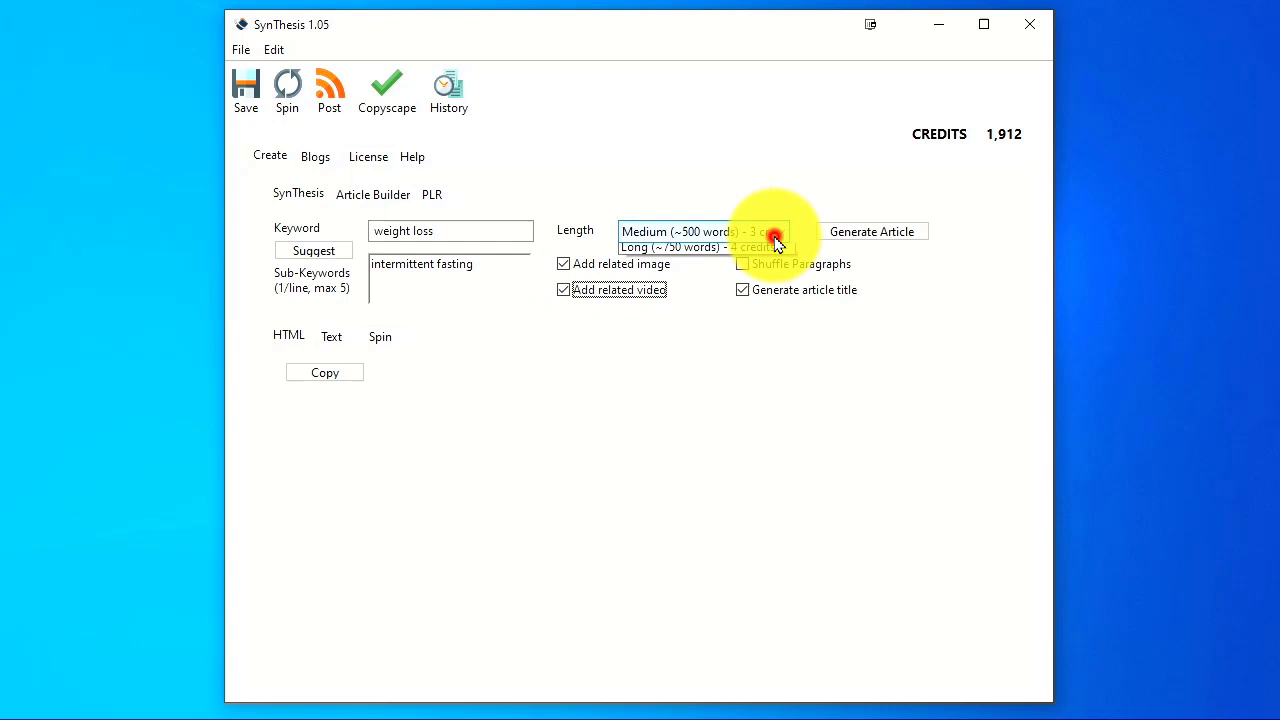
left_click(686, 288)
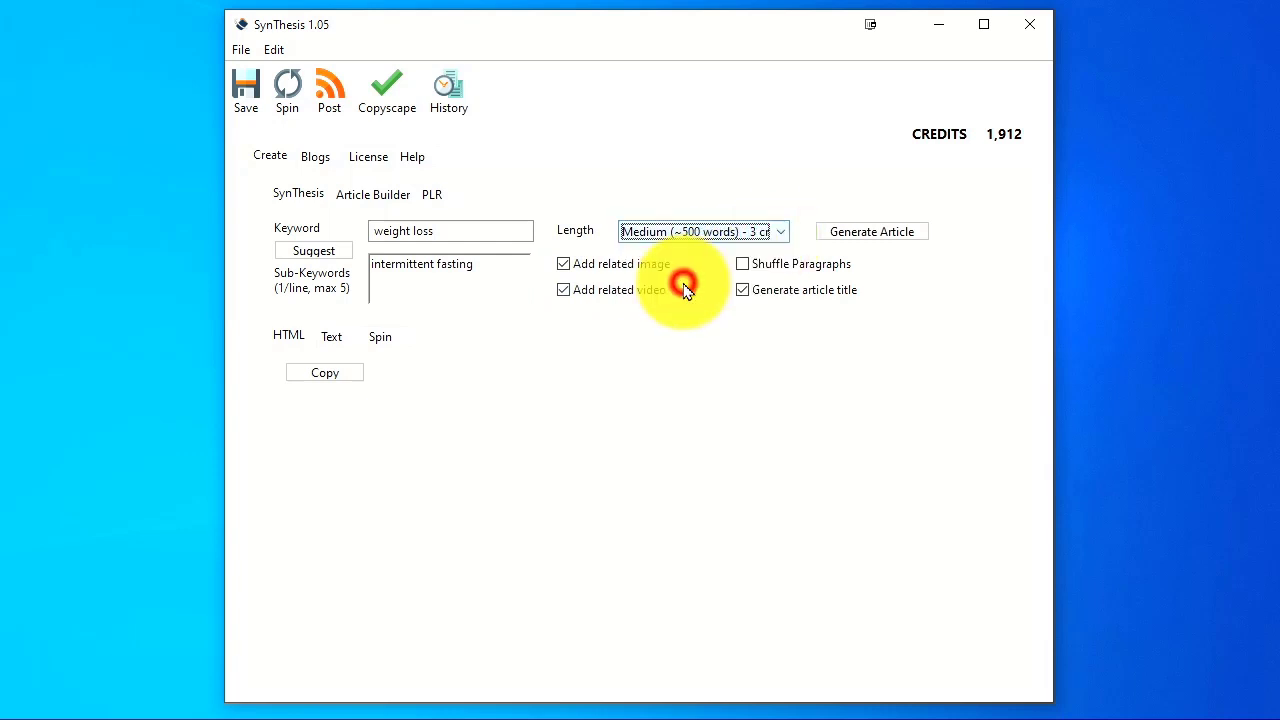
left_click(866, 238)
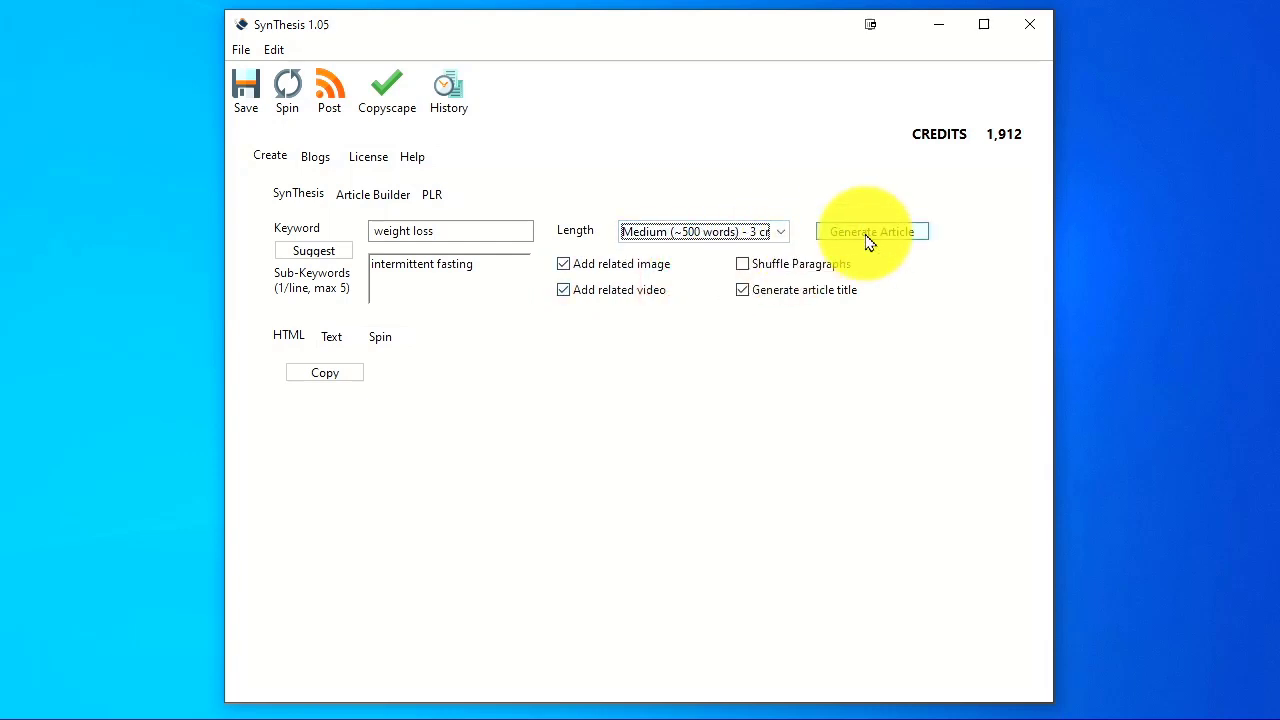
left_click(867, 238)
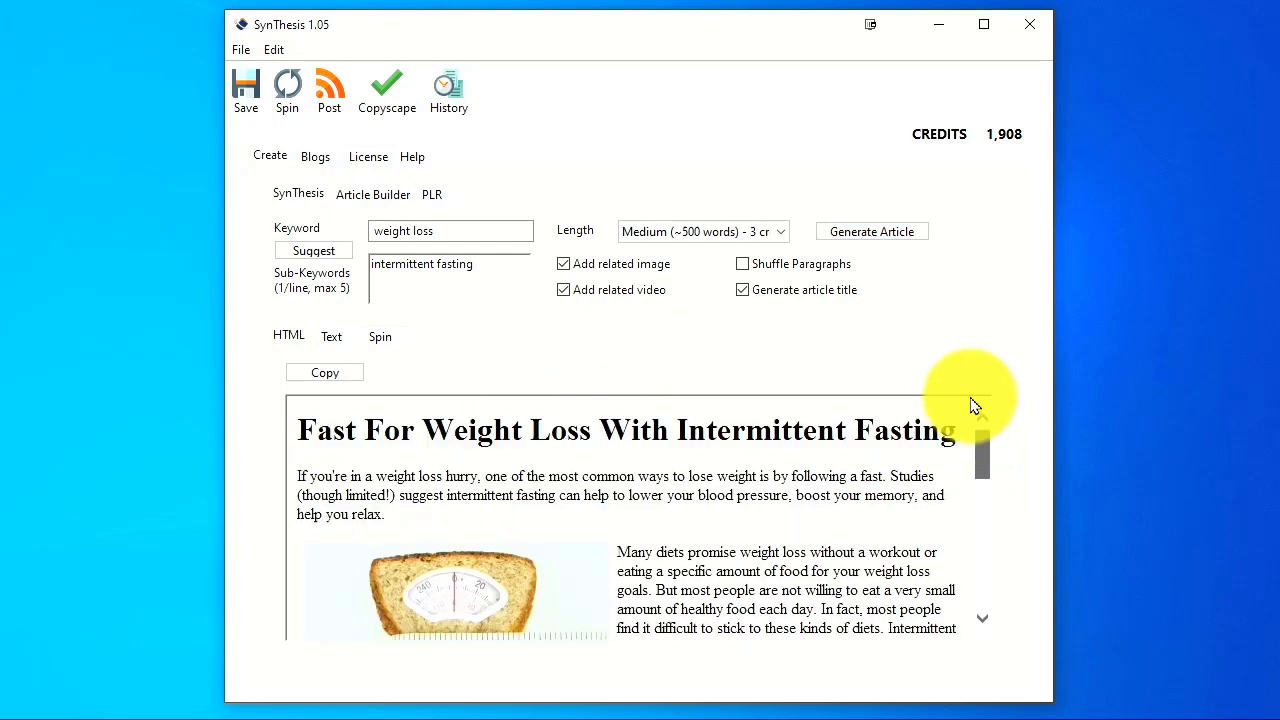
Compare the article's plain-text and HTML versions, and create a spun version of it.
left_click(330, 337)
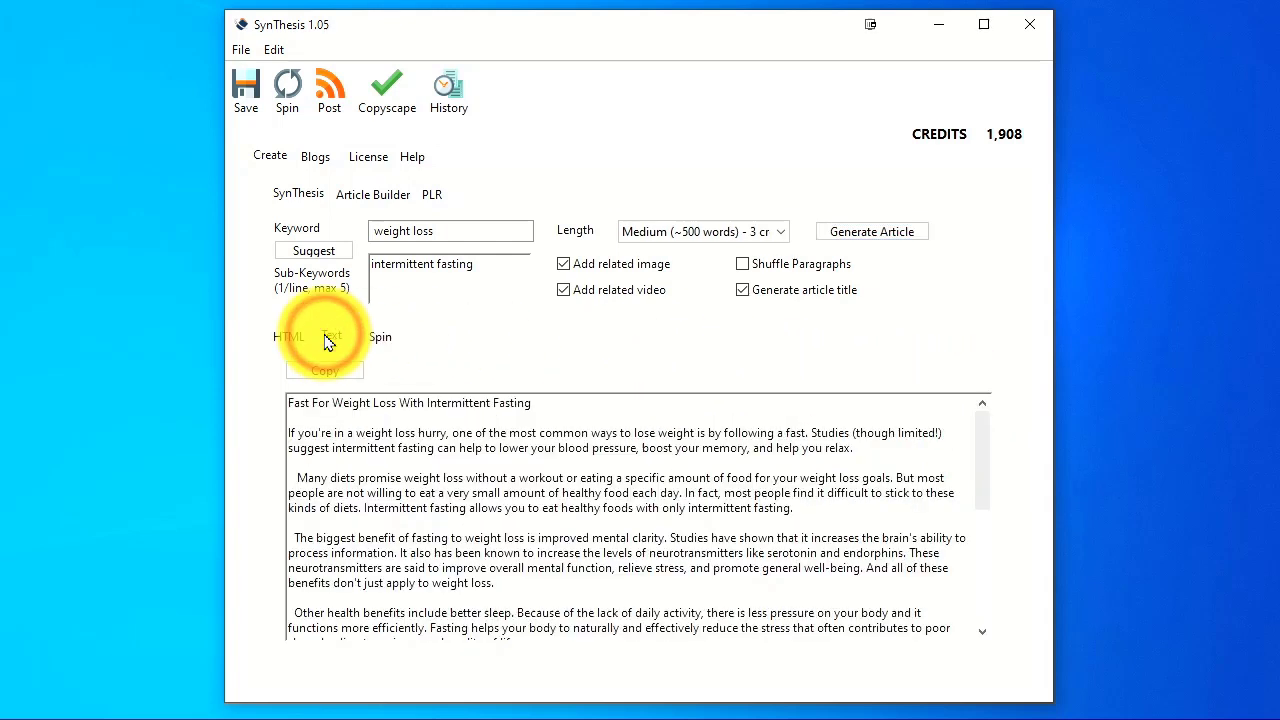
left_click(288, 336)
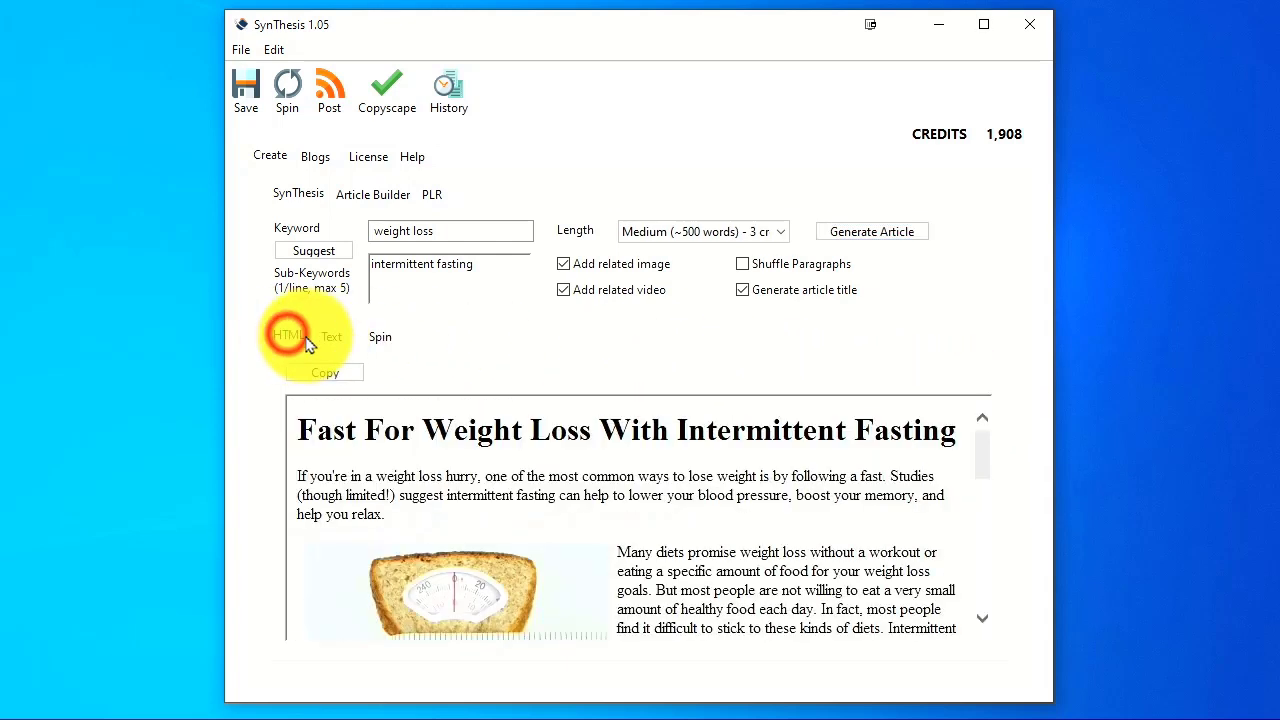
left_click(331, 336)
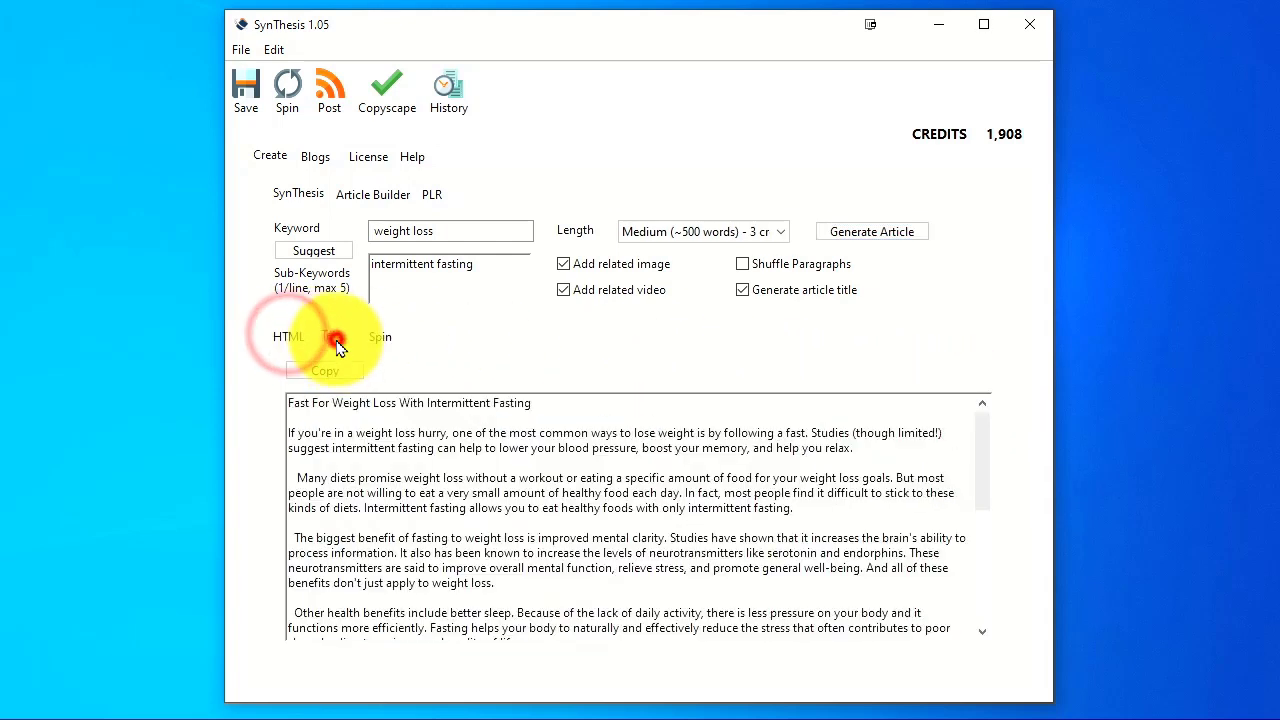
left_click(290, 92)
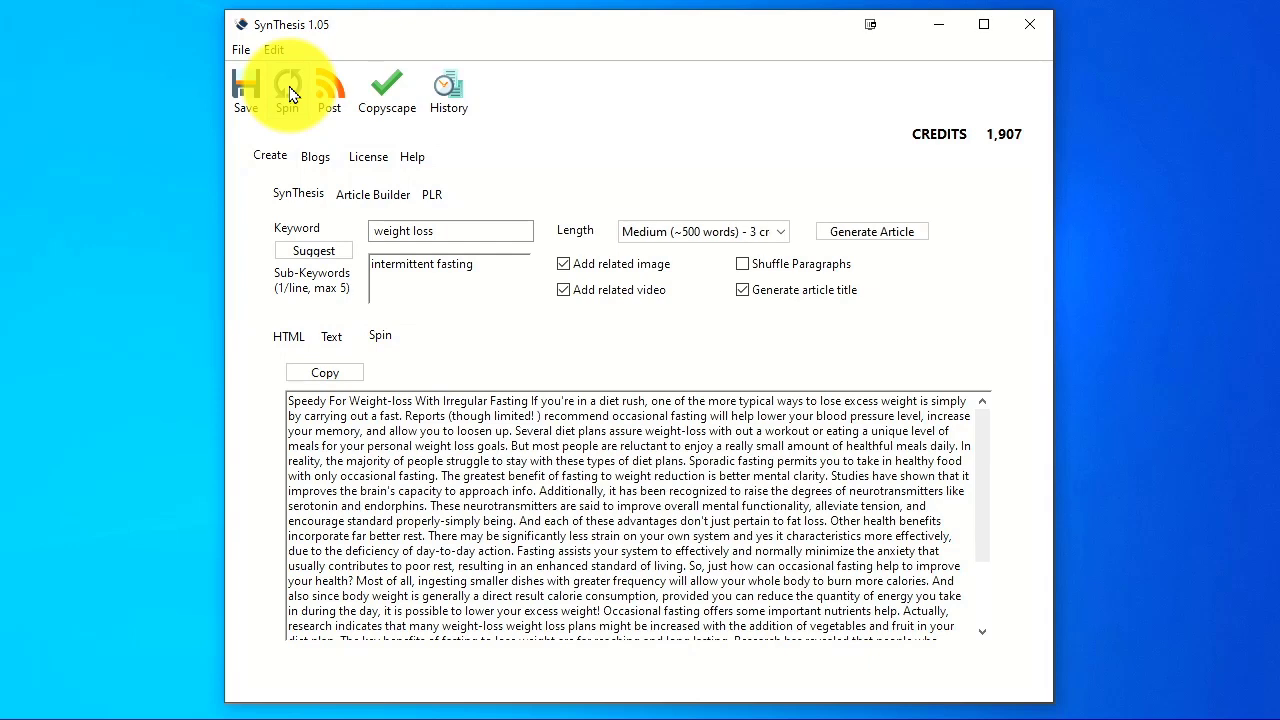
left_click(288, 336)
left_click(246, 88)
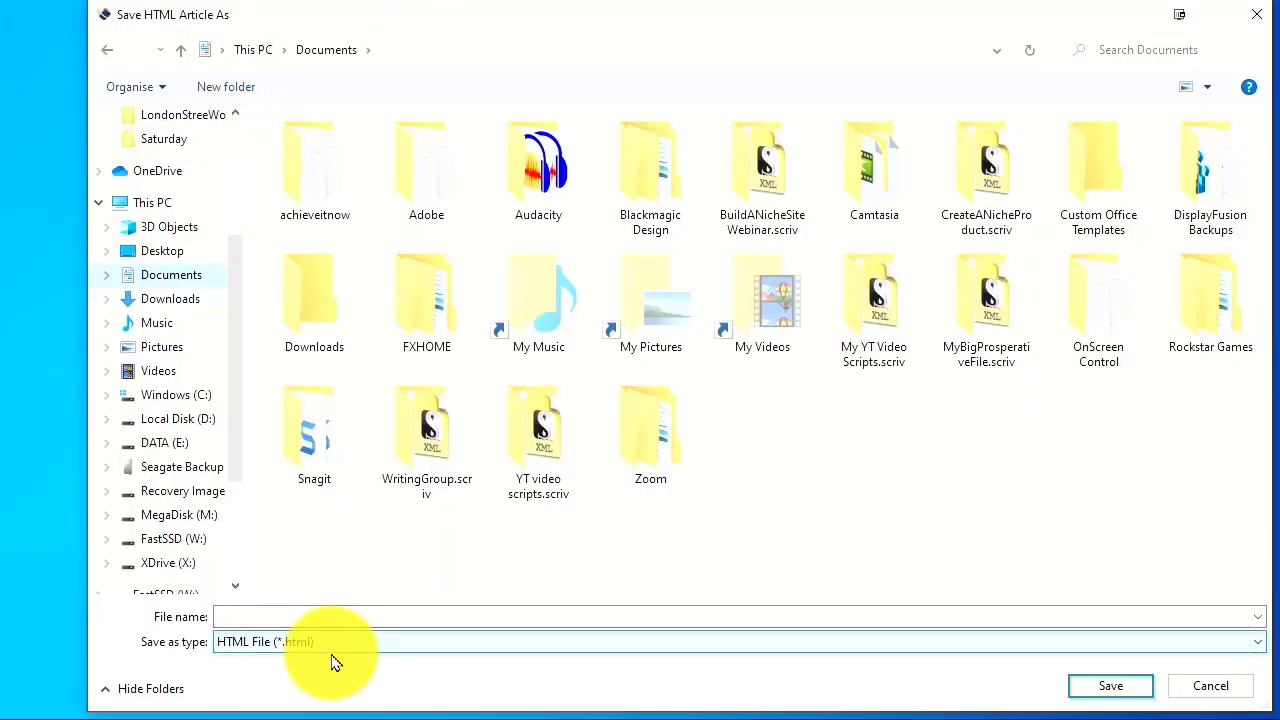
left_click(1232, 686)
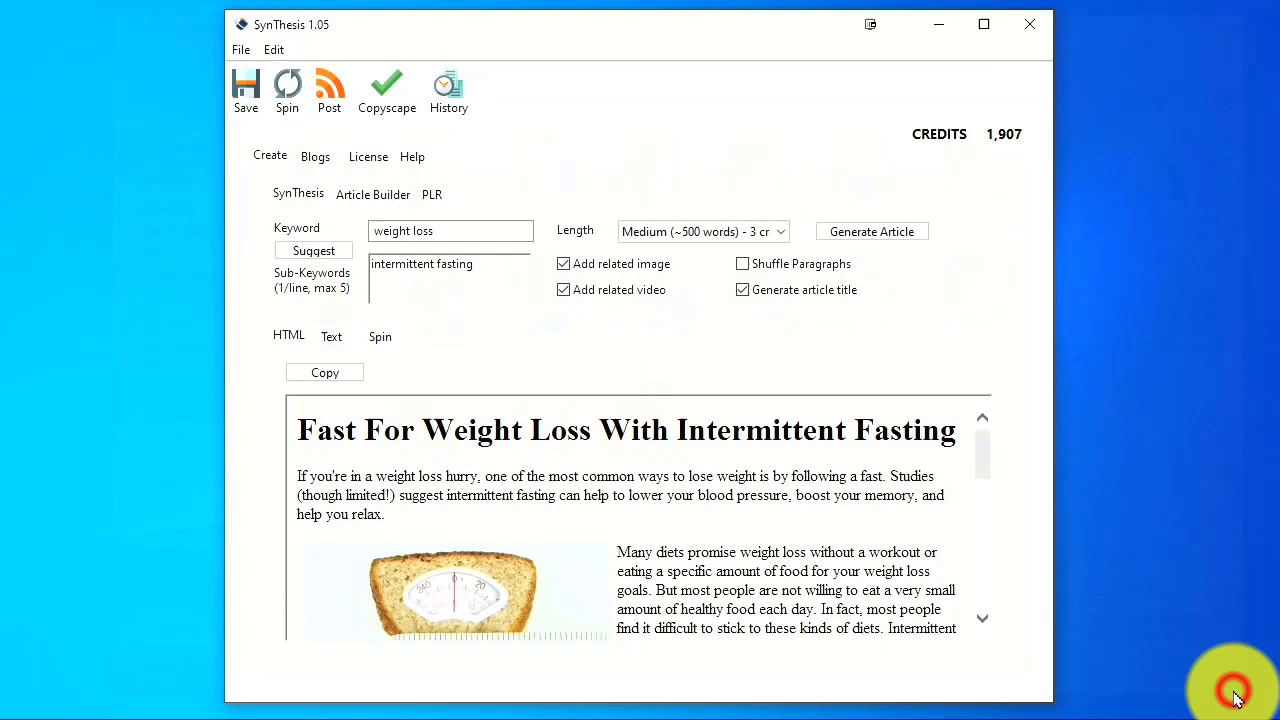
Review the article's plain-text, spun and HTML versions, check the configured blogs list, and return to article creation.
left_click(338, 340)
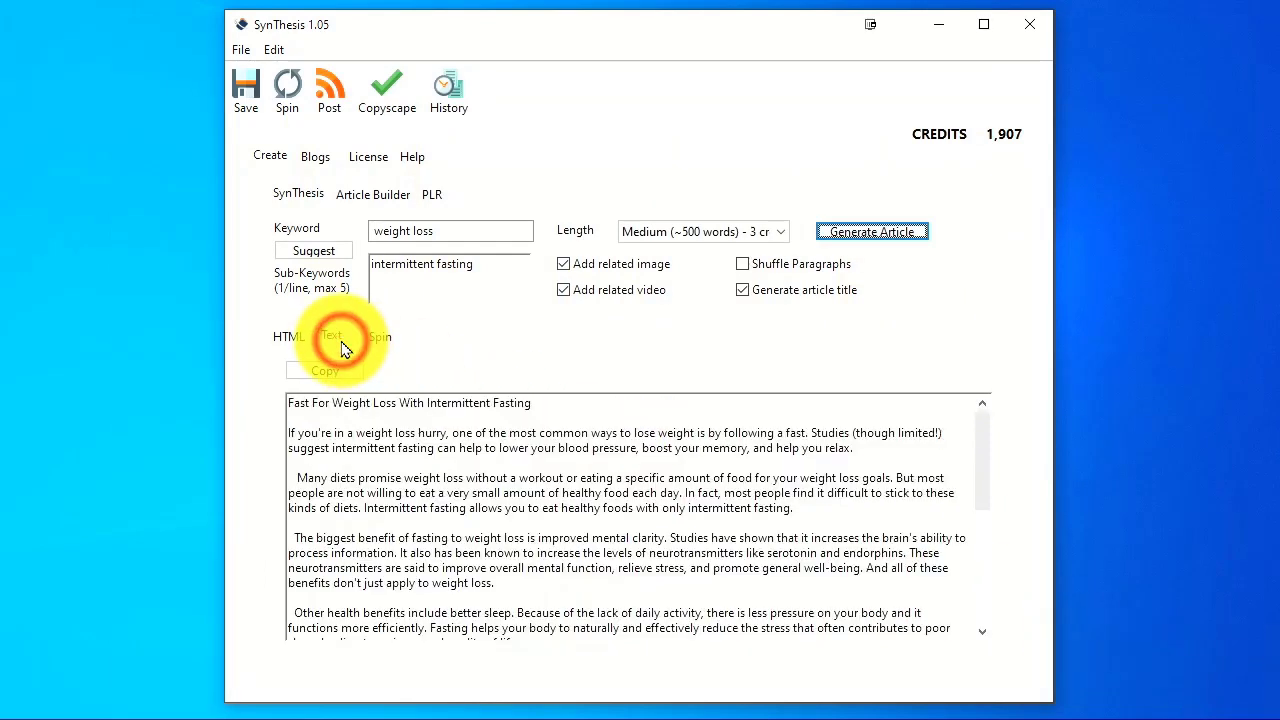
left_click(390, 337)
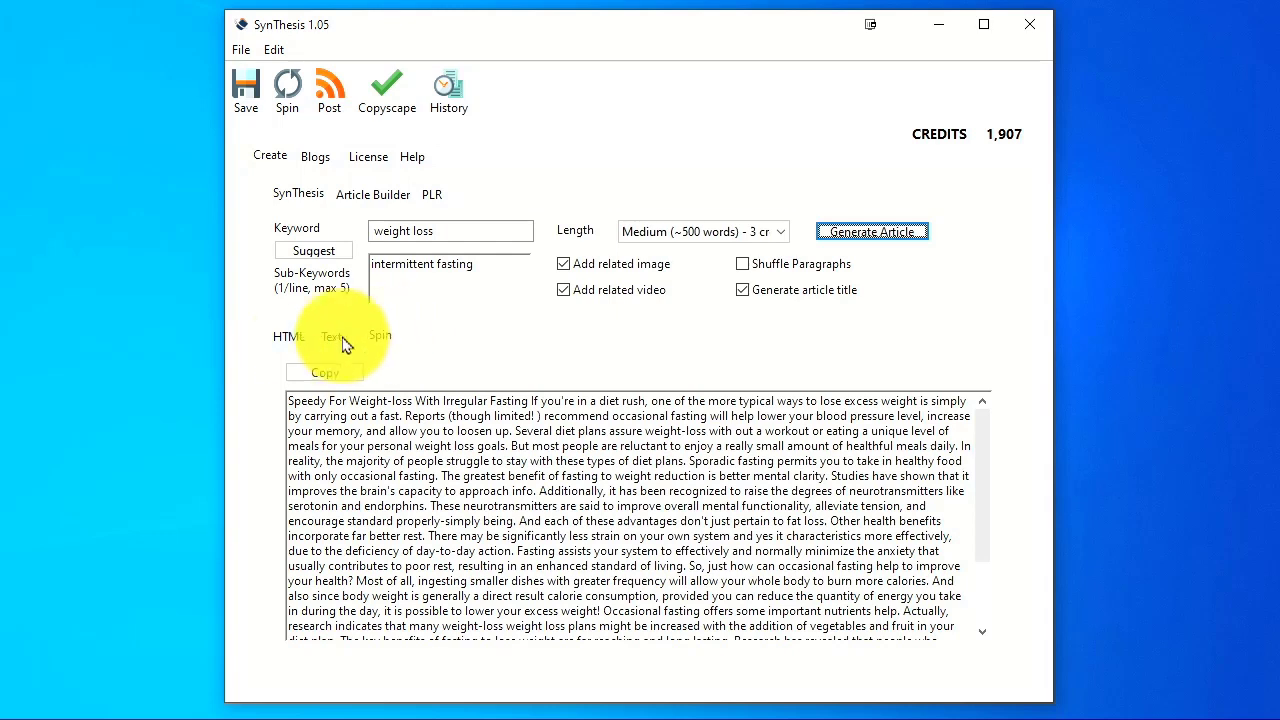
left_click(289, 336)
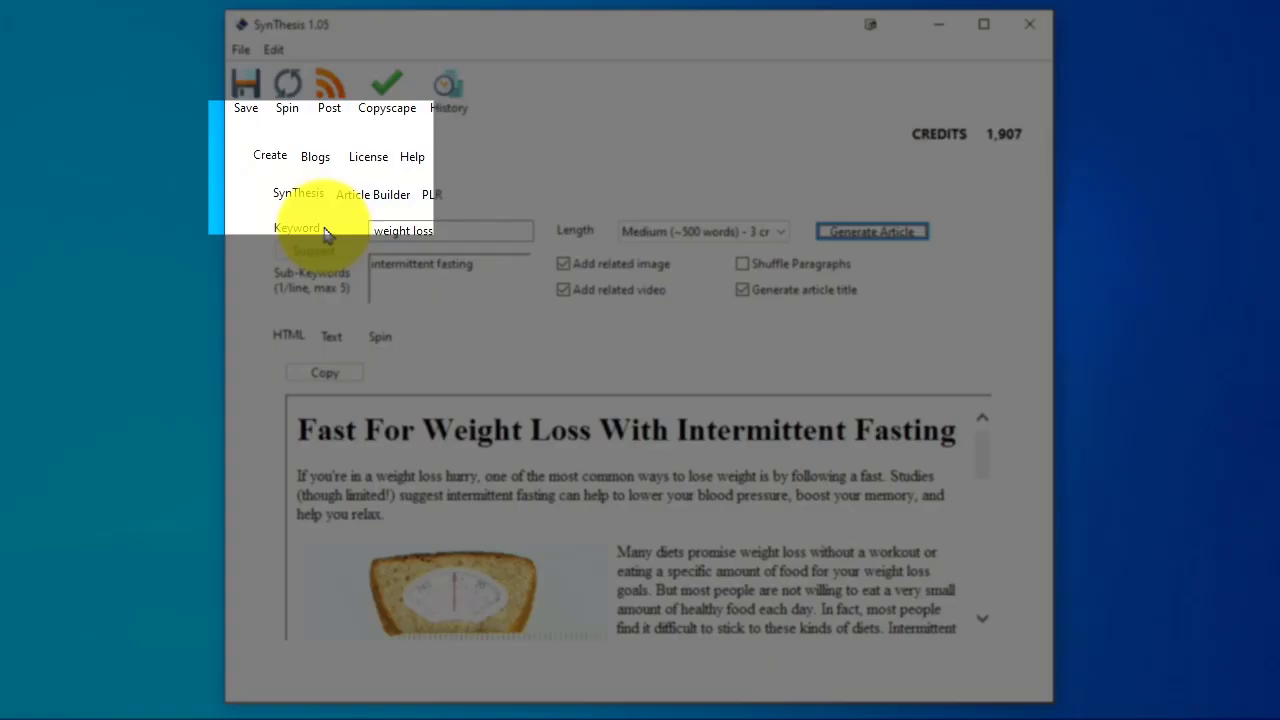
left_click(315, 156)
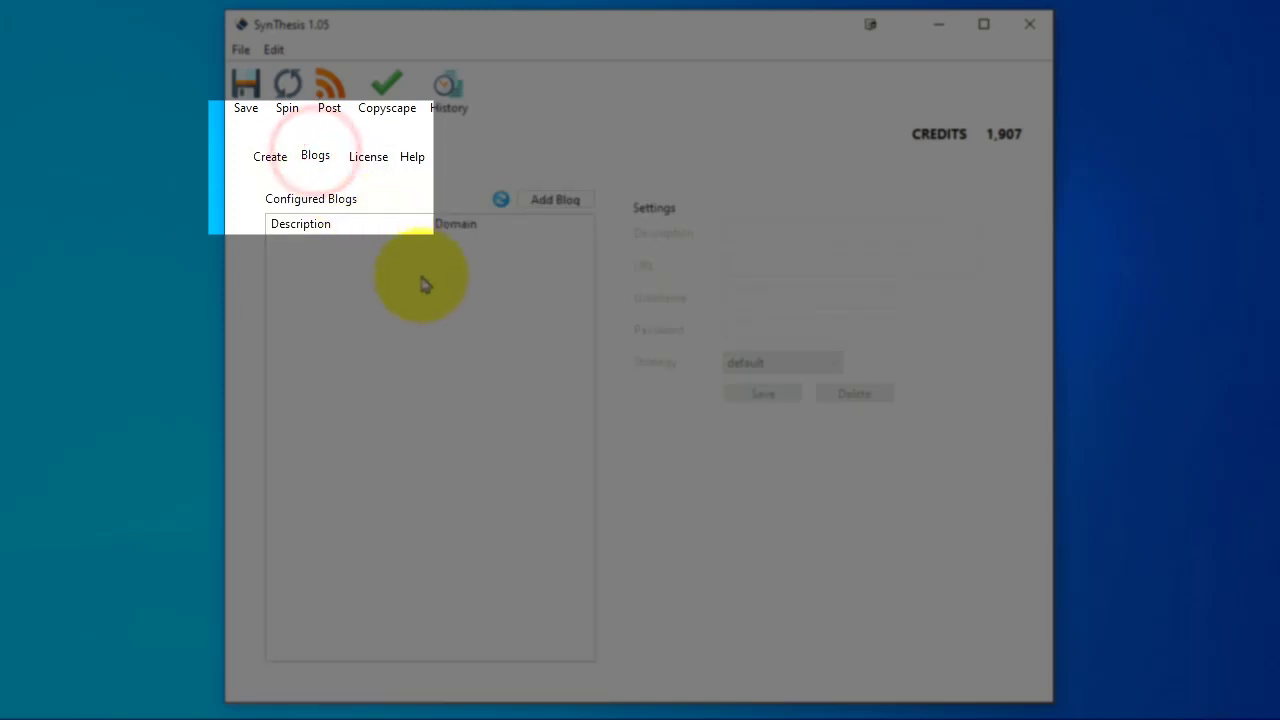
left_click(277, 159)
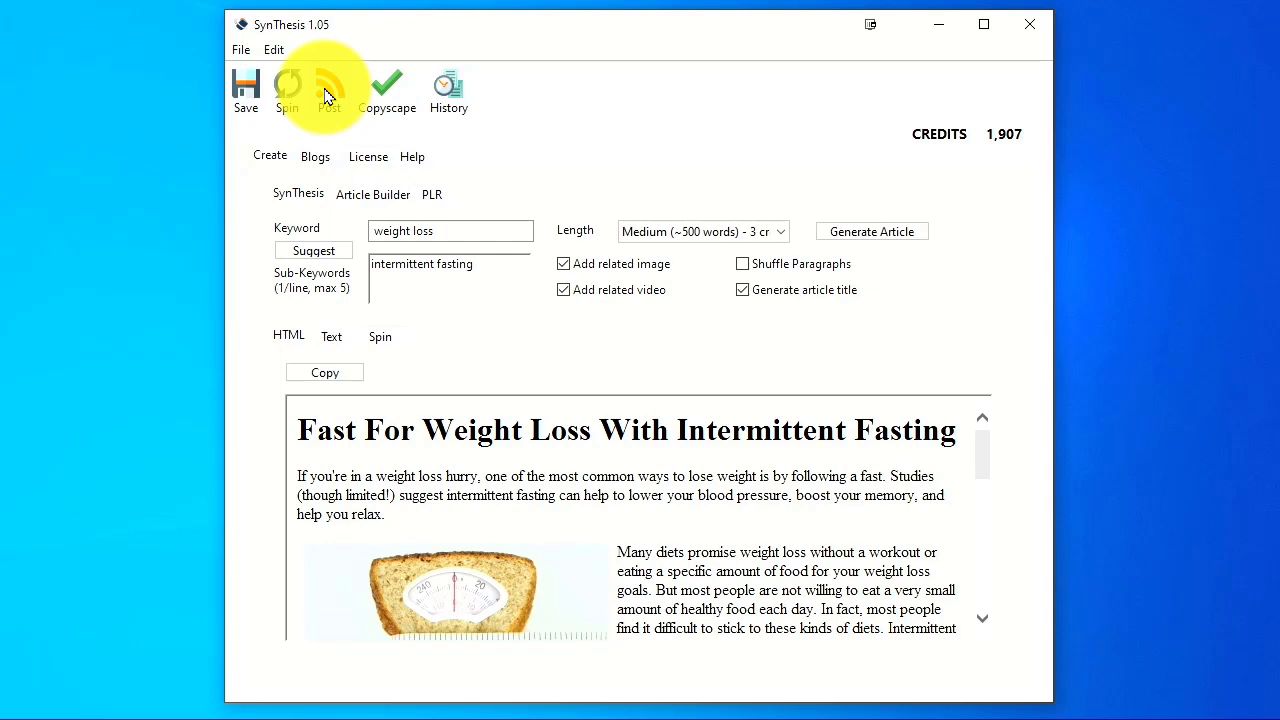
Add a new blog configuration with the description "Demo weight loss blog".
left_click(315, 156)
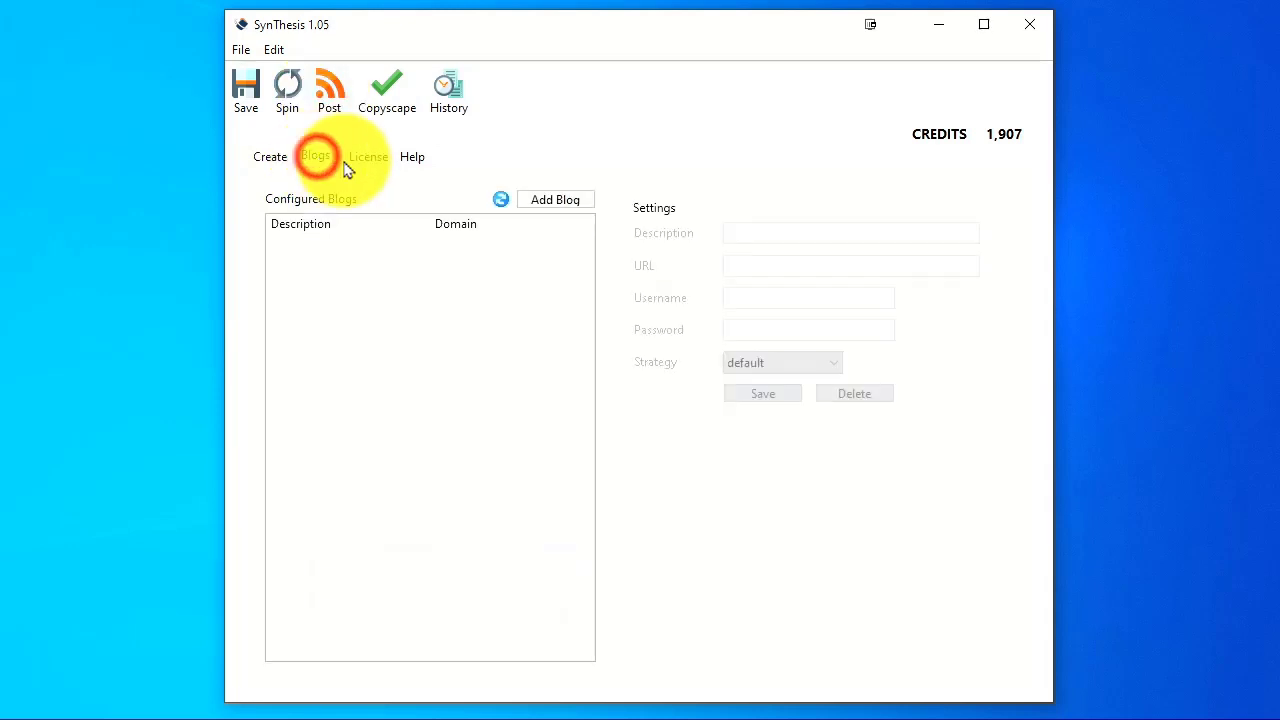
left_click(557, 200)
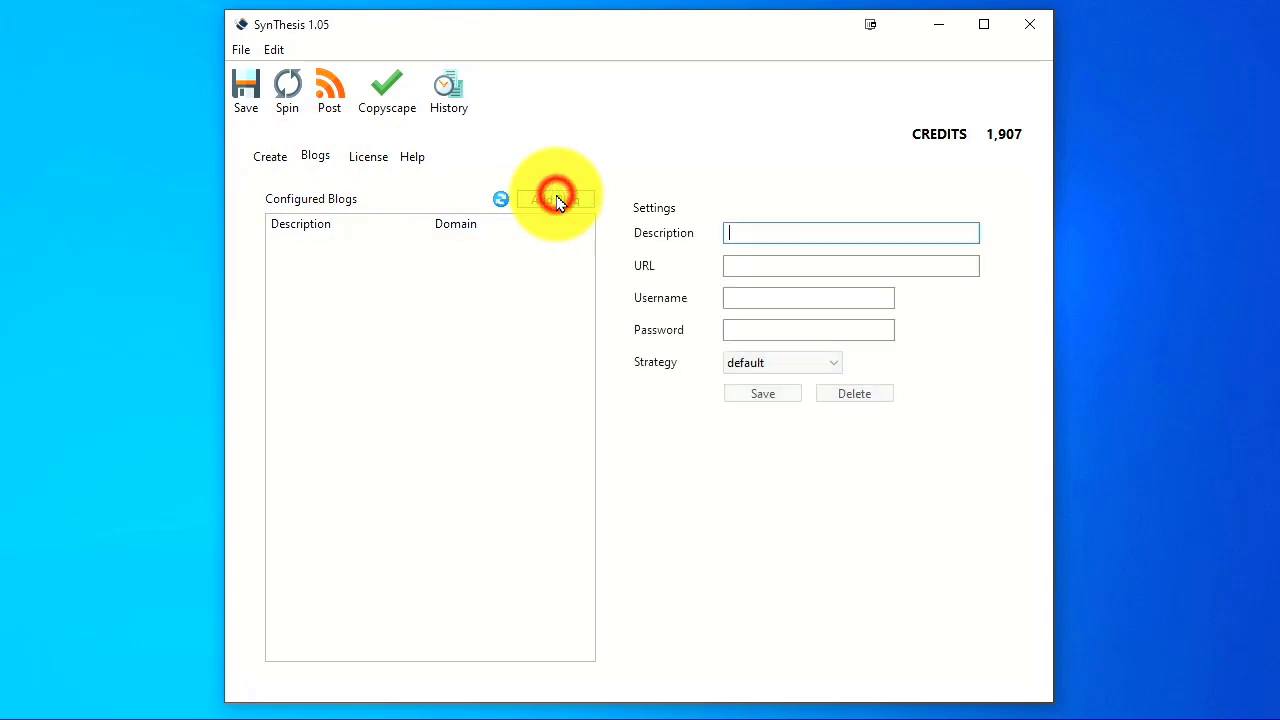
left_click(768, 238)
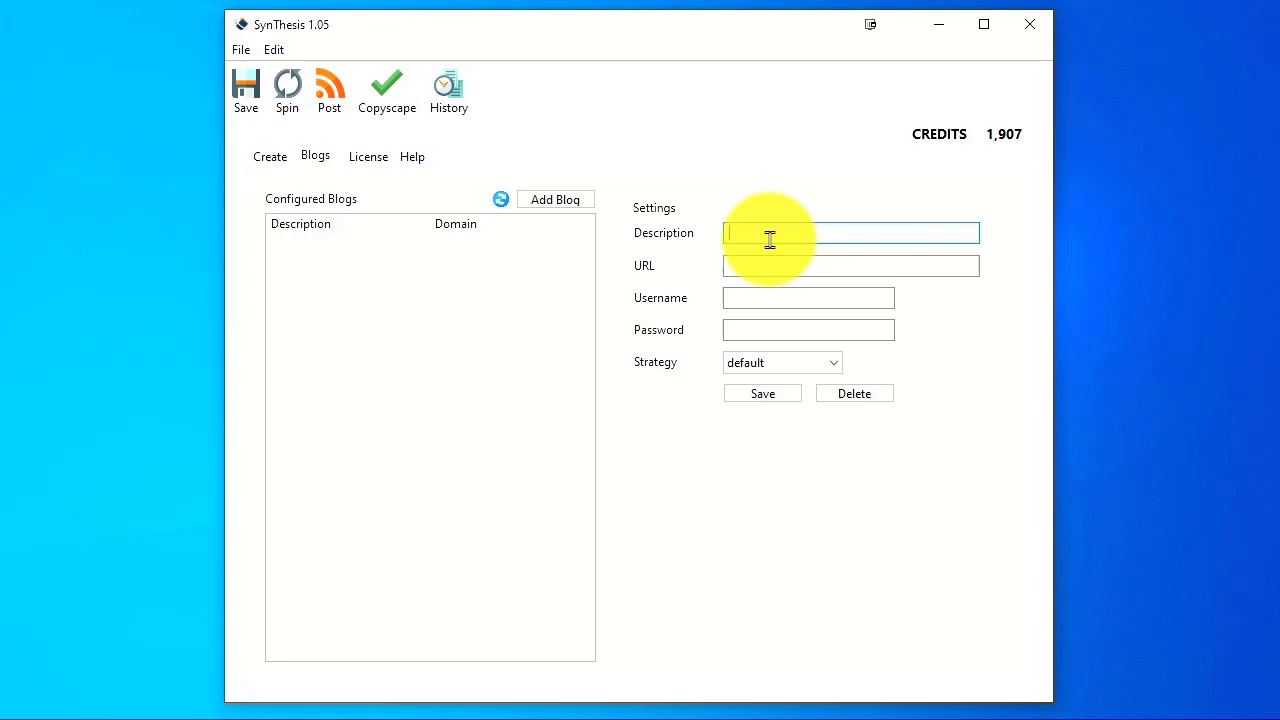
type("Demo Insight ")
type("loss blog")
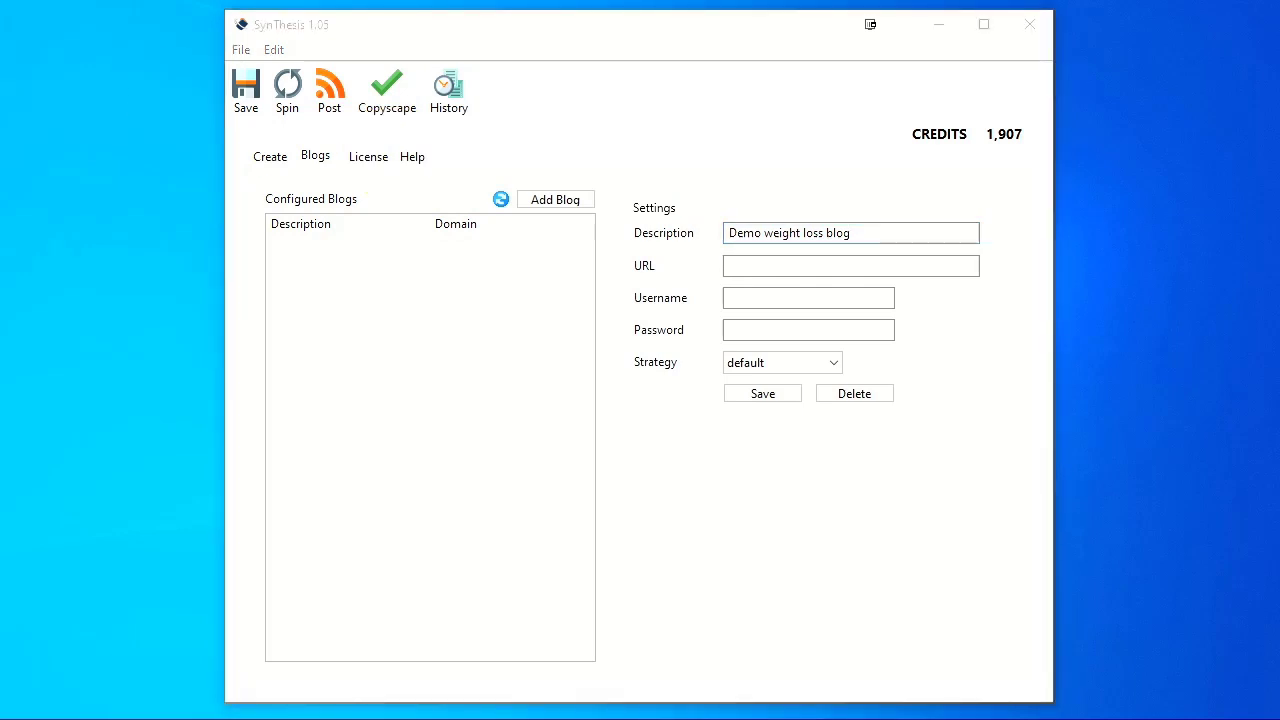
left_click(786, 254)
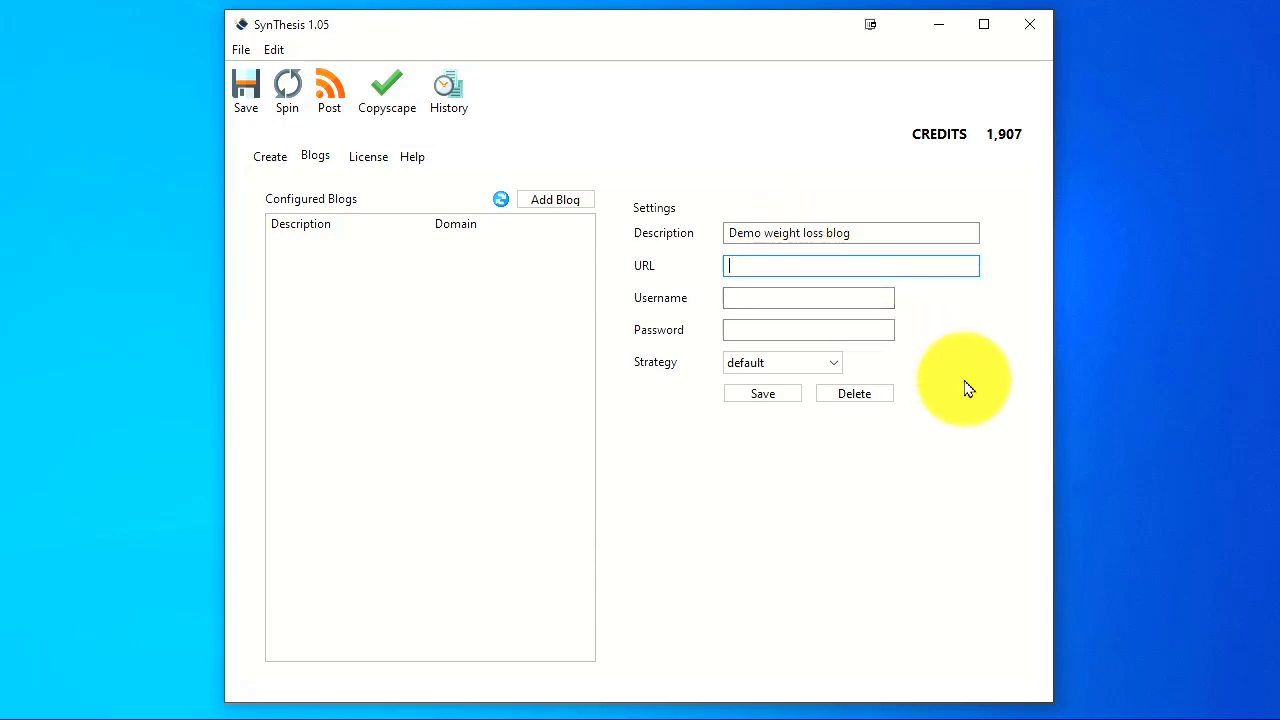
type("http://mwsftt.com/demo1")
left_click(763, 290)
Compare the default and plugin posting strategies, set the blog's strategy to plugin, and save the blog.
left_click(833, 362)
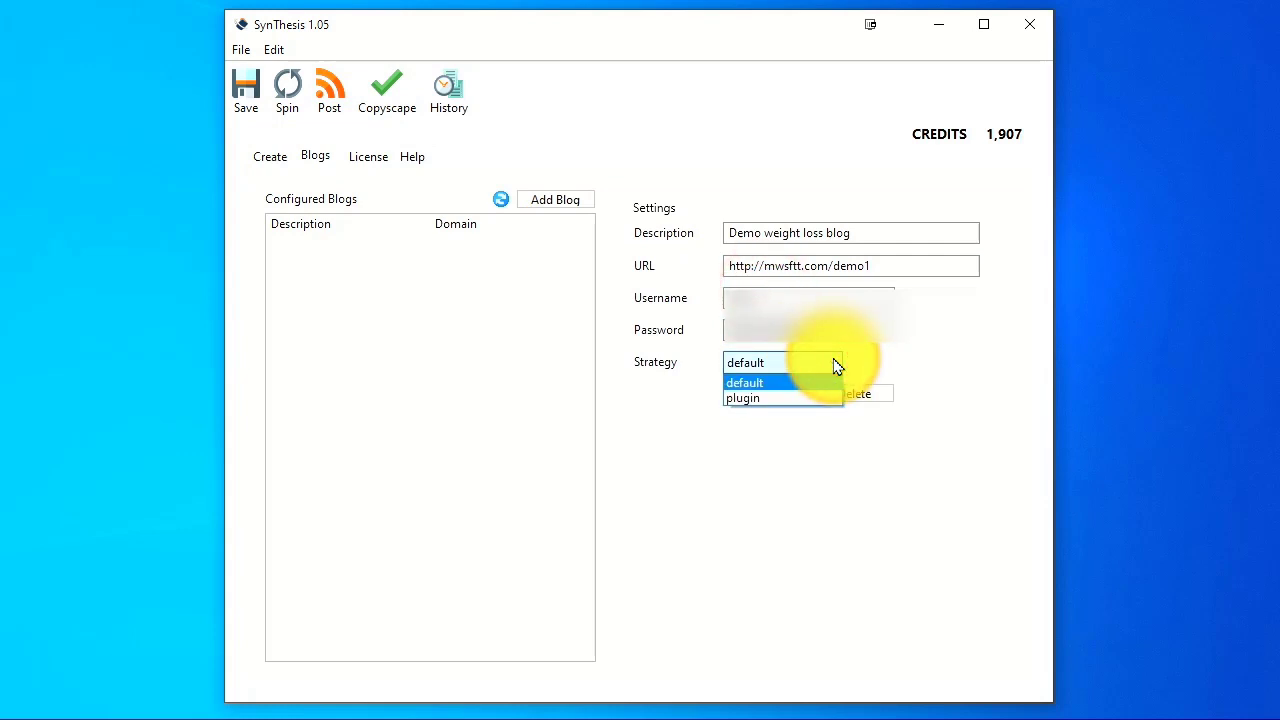
left_click(752, 385)
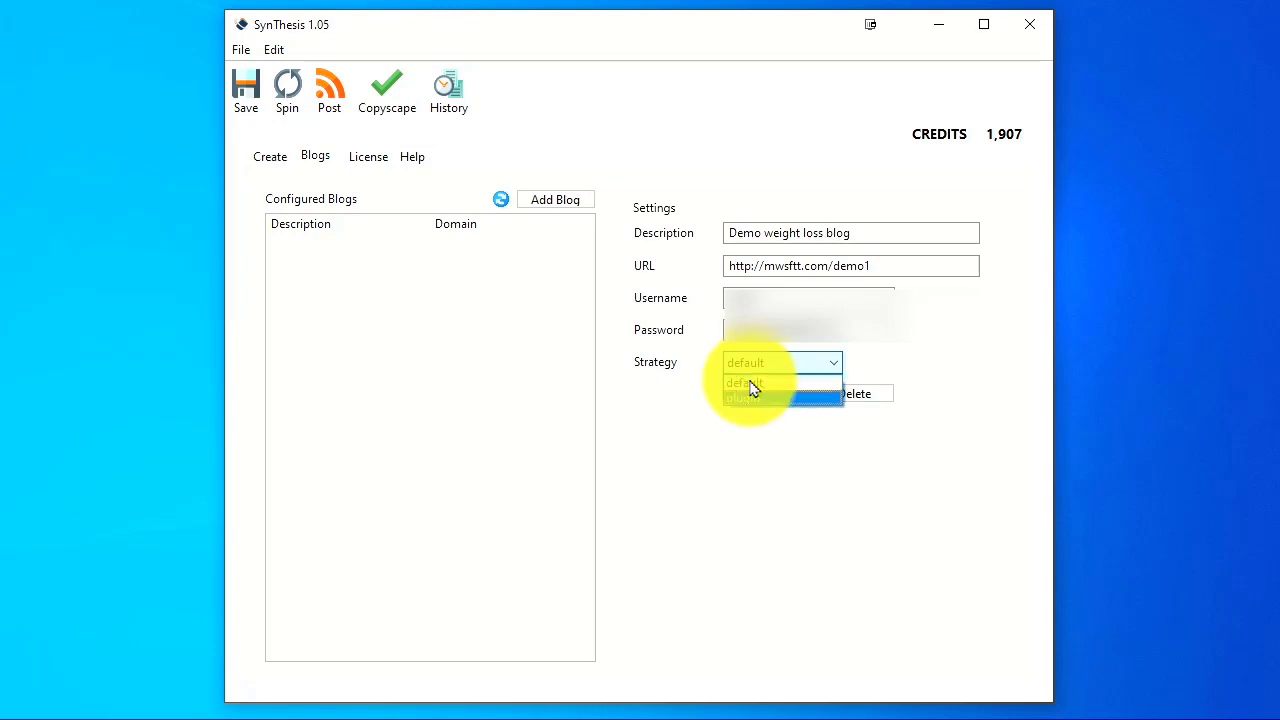
left_click(770, 399)
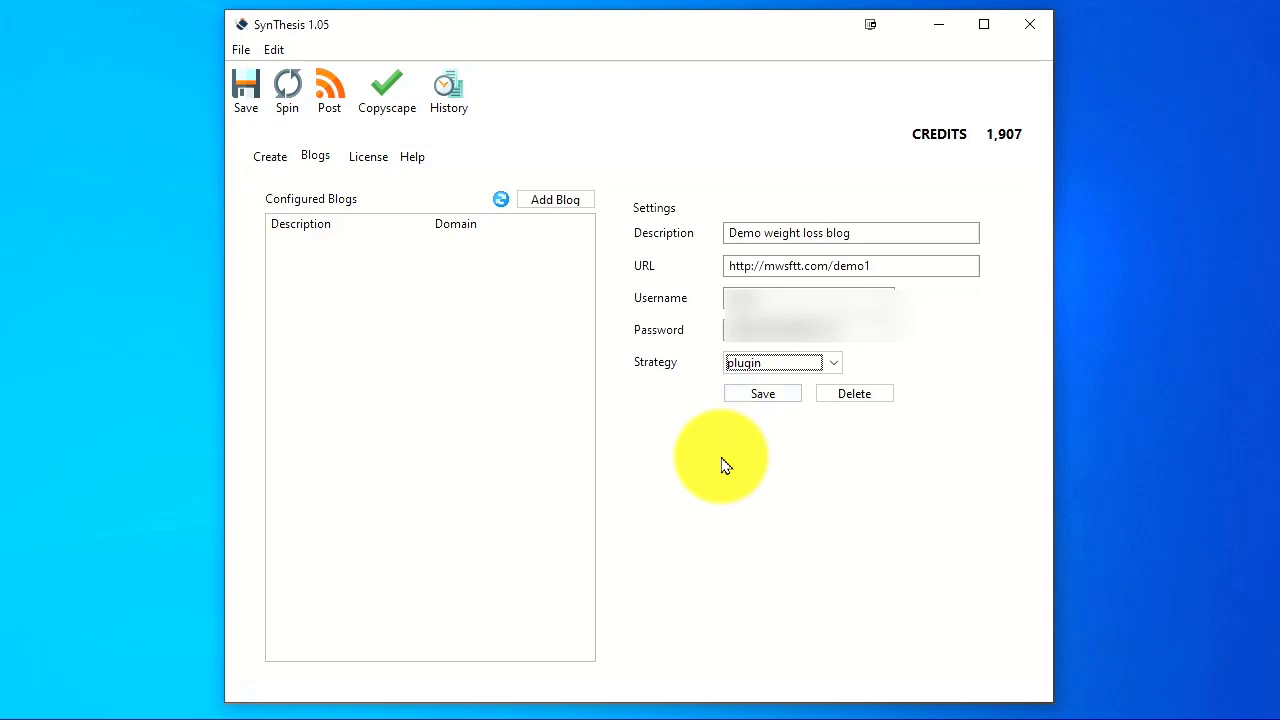
left_click(831, 362)
left_click(760, 383)
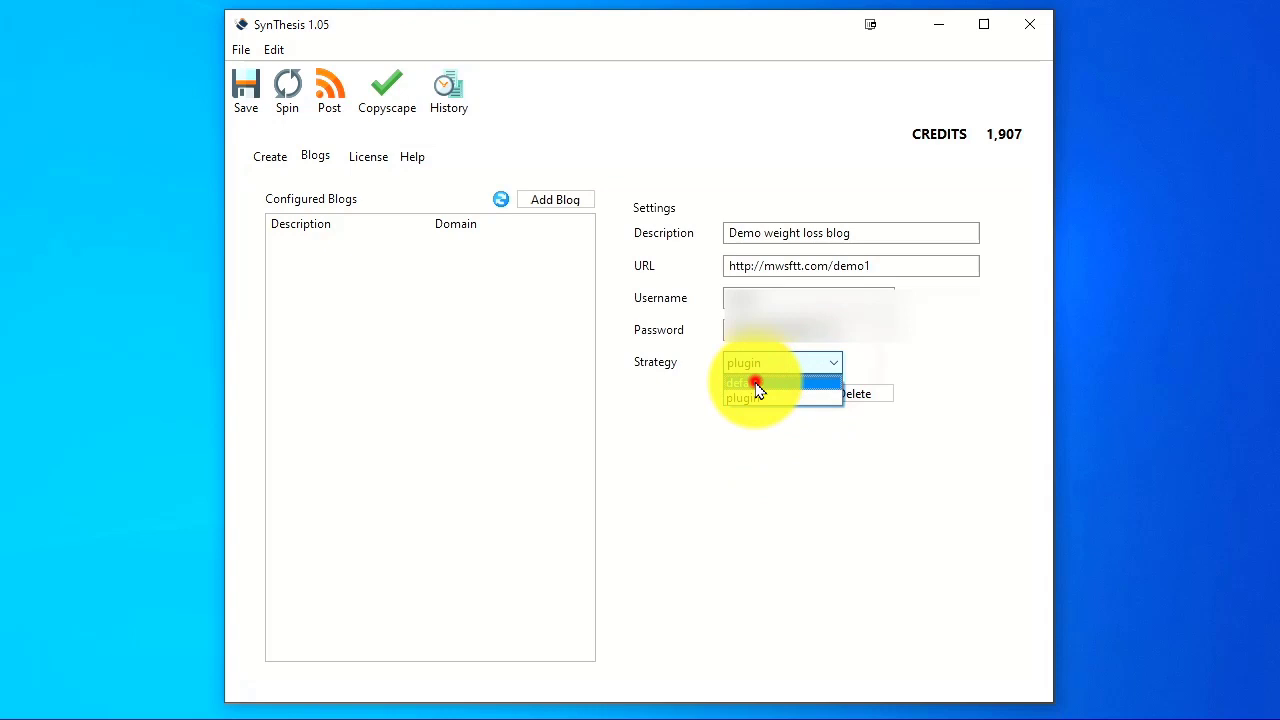
left_click(835, 366)
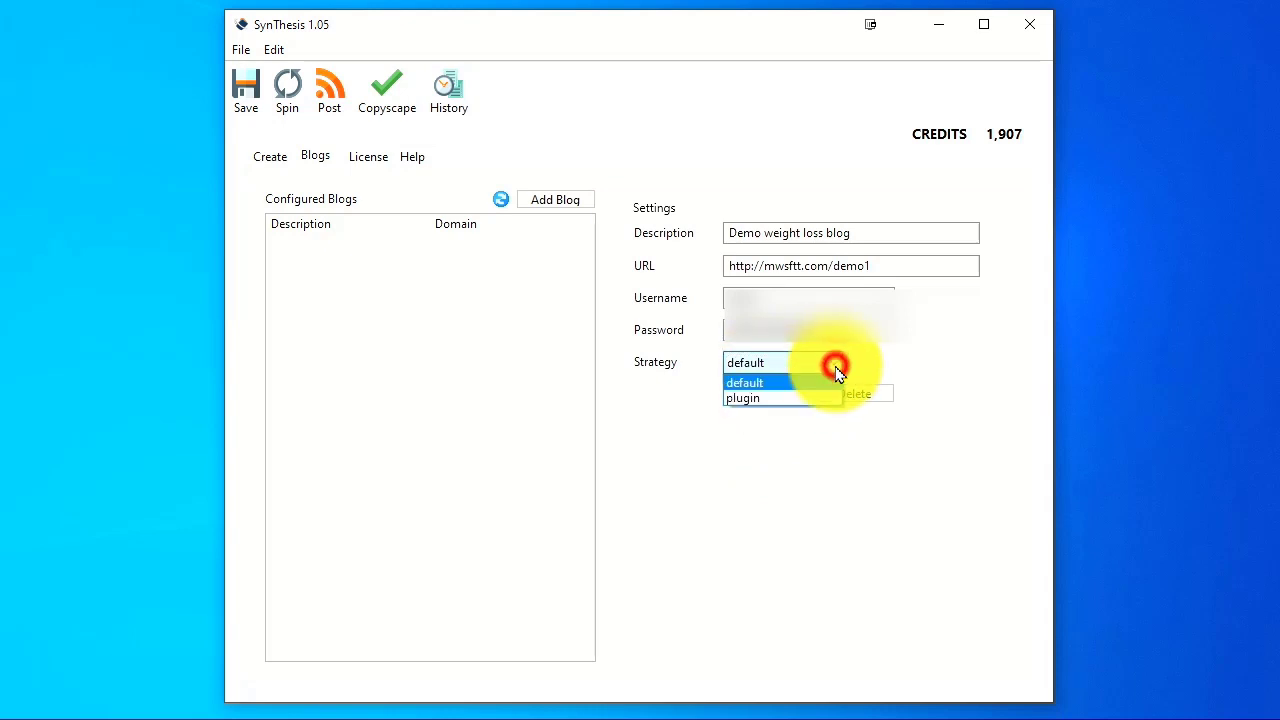
left_click(743, 396)
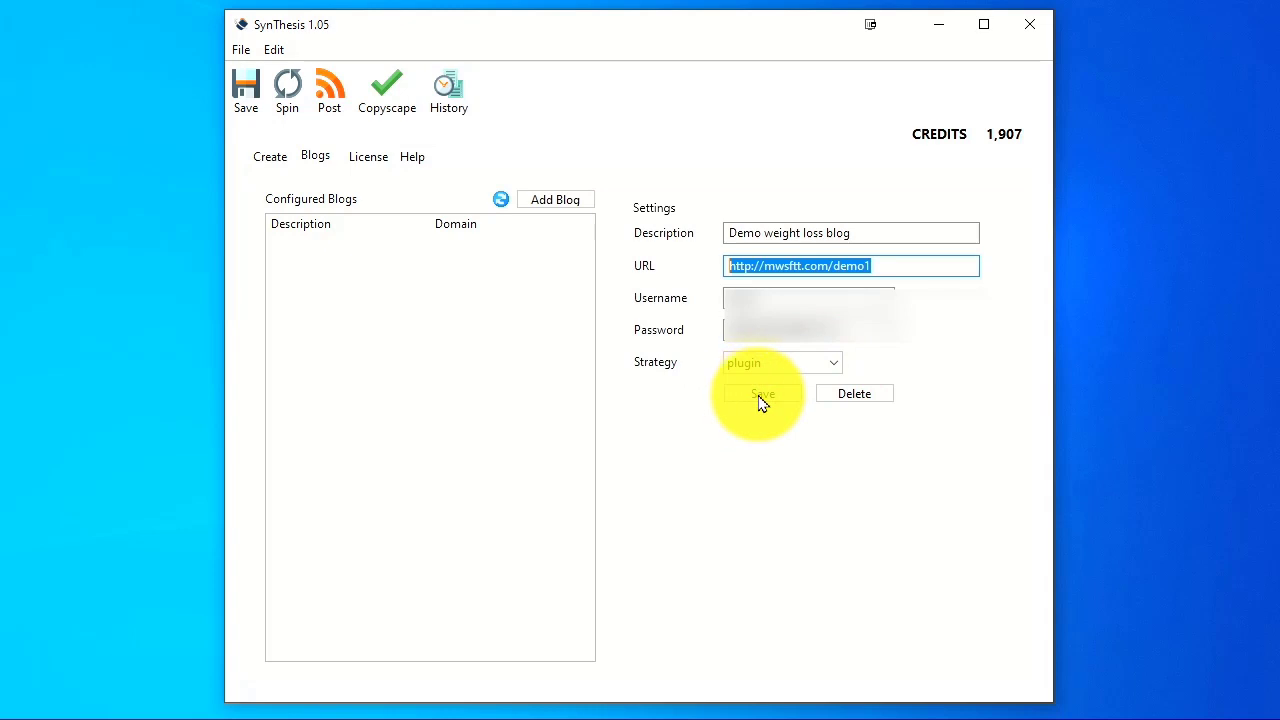
left_click(760, 398)
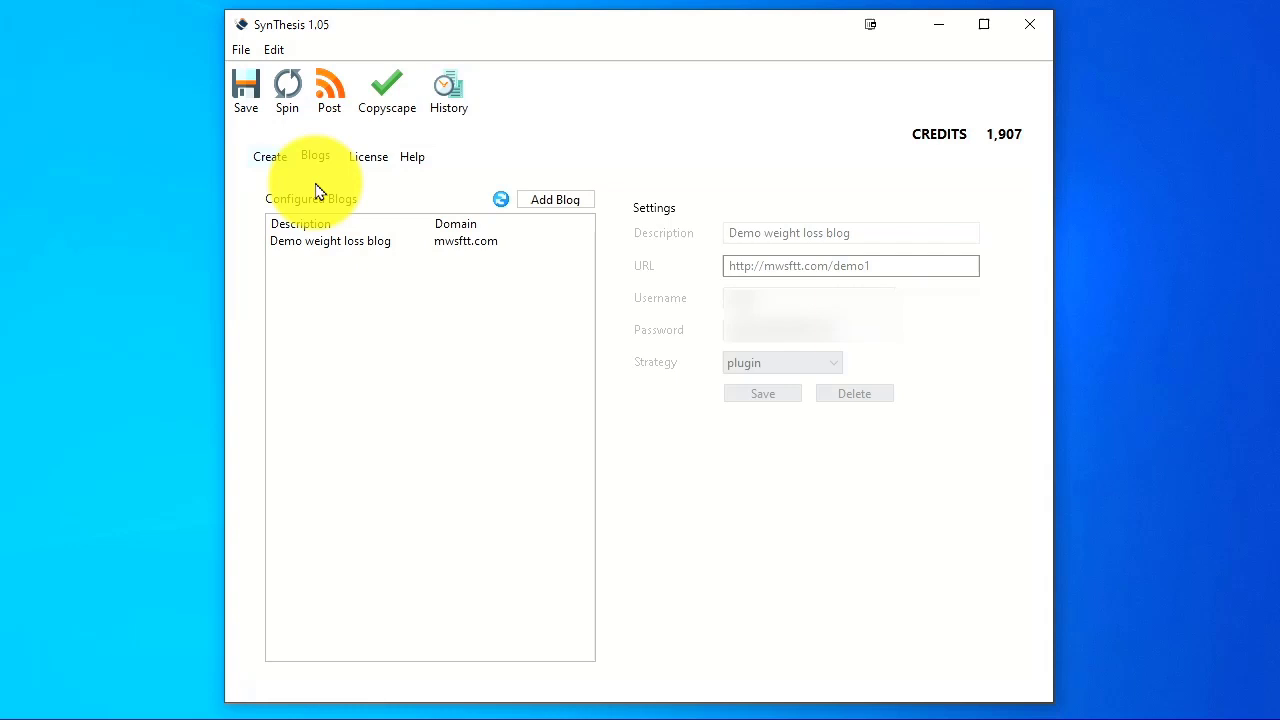
Return to article creation, then switch to the browser and look over the existing posts on the demo blog.
left_click(268, 156)
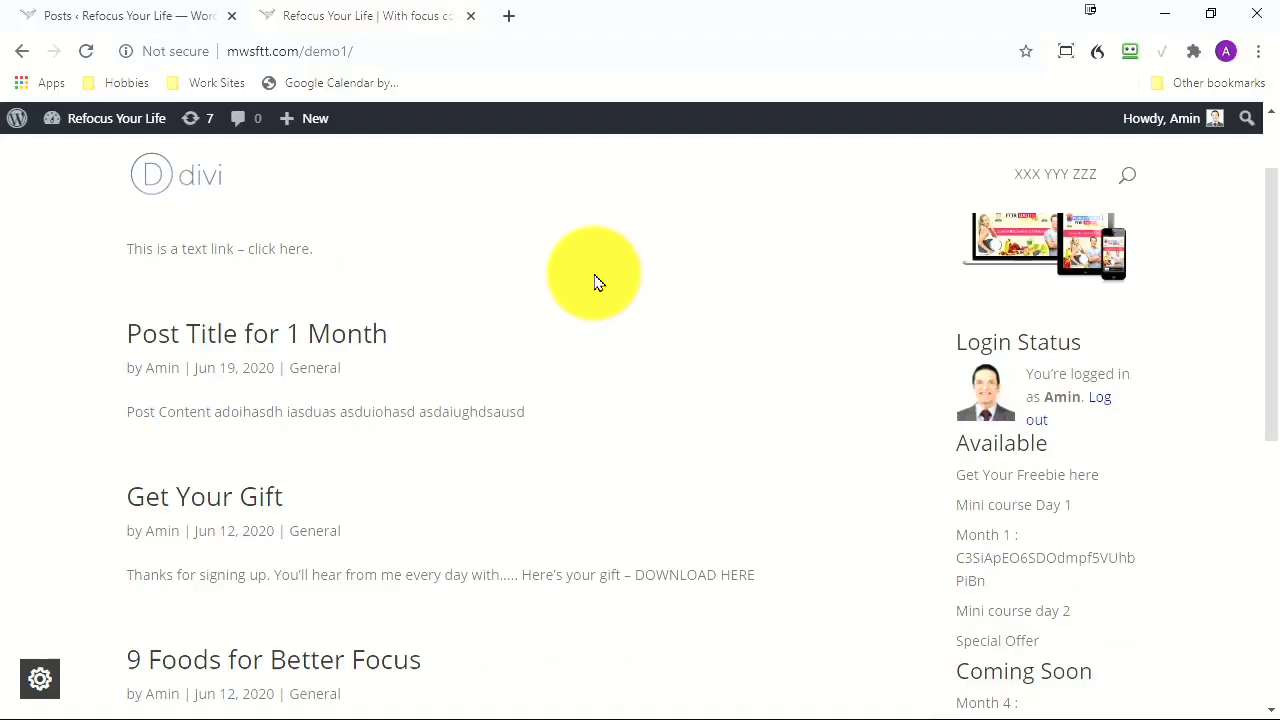
scroll(595, 280, "down", 5)
scroll(609, 357, "up", 6)
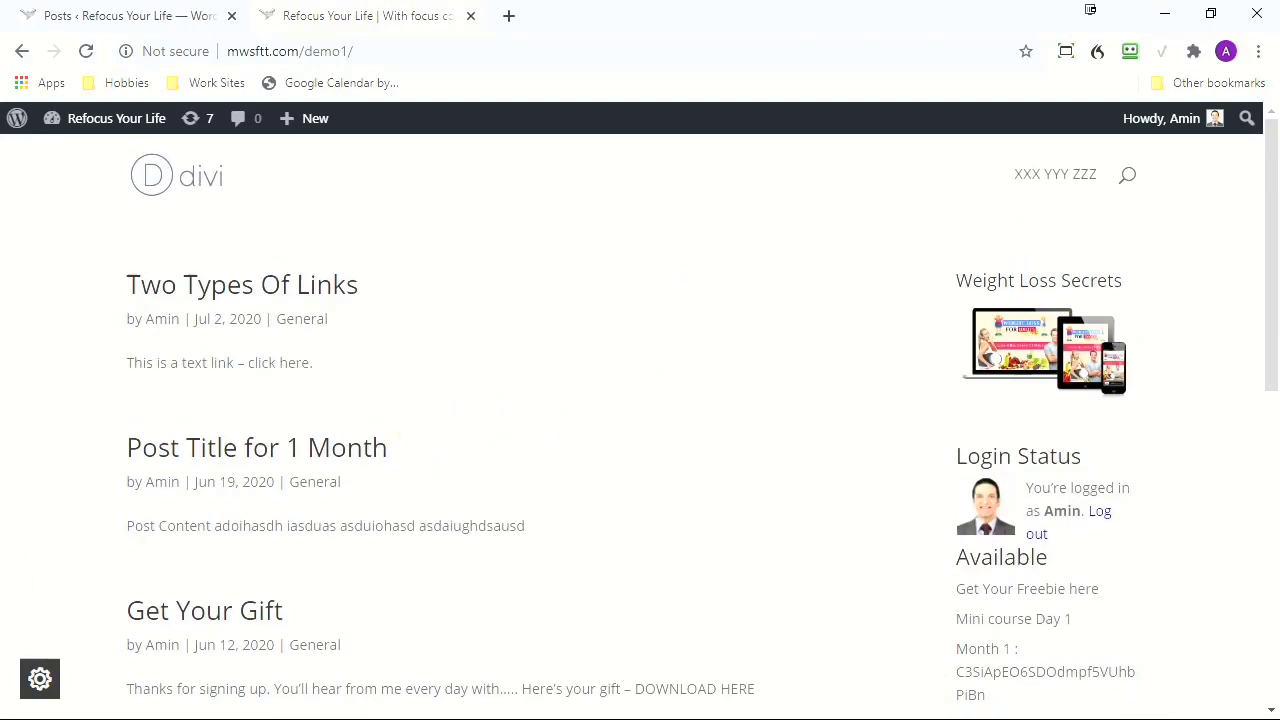
Switch back to SynThesis and run a Copyscape duplicate check on the generated article.
key("alt+Tab")
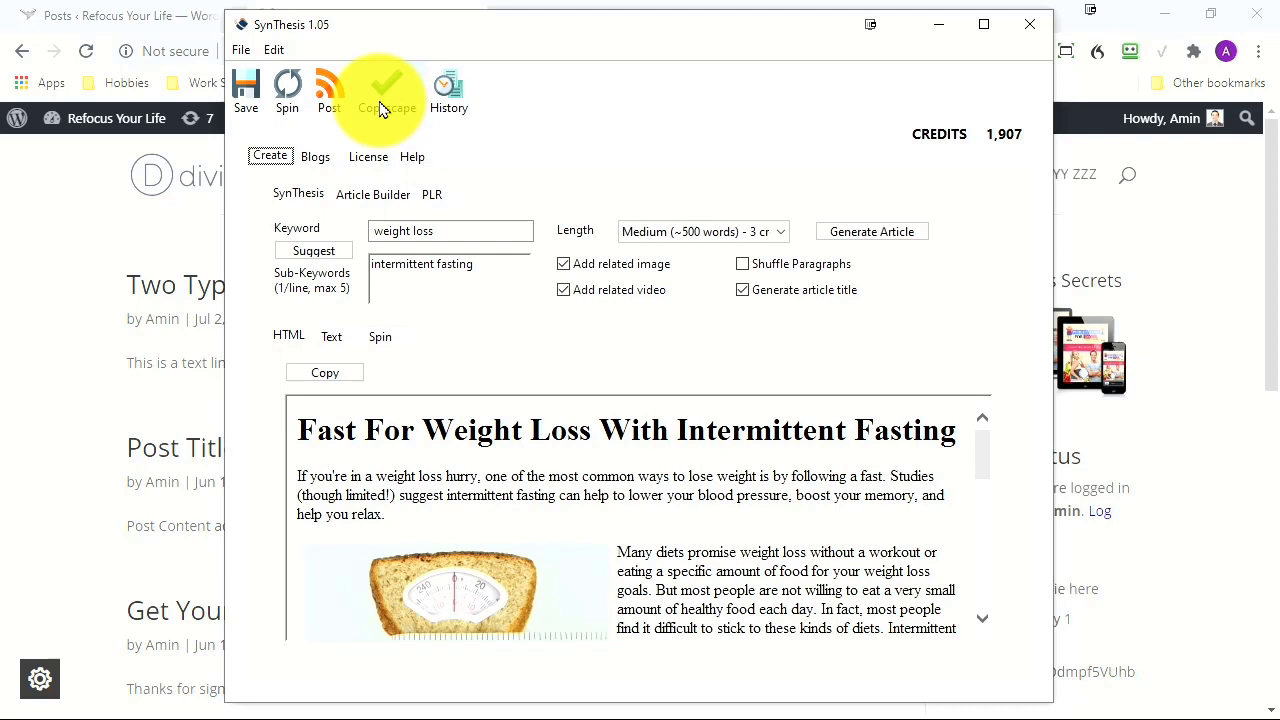
left_click(380, 108)
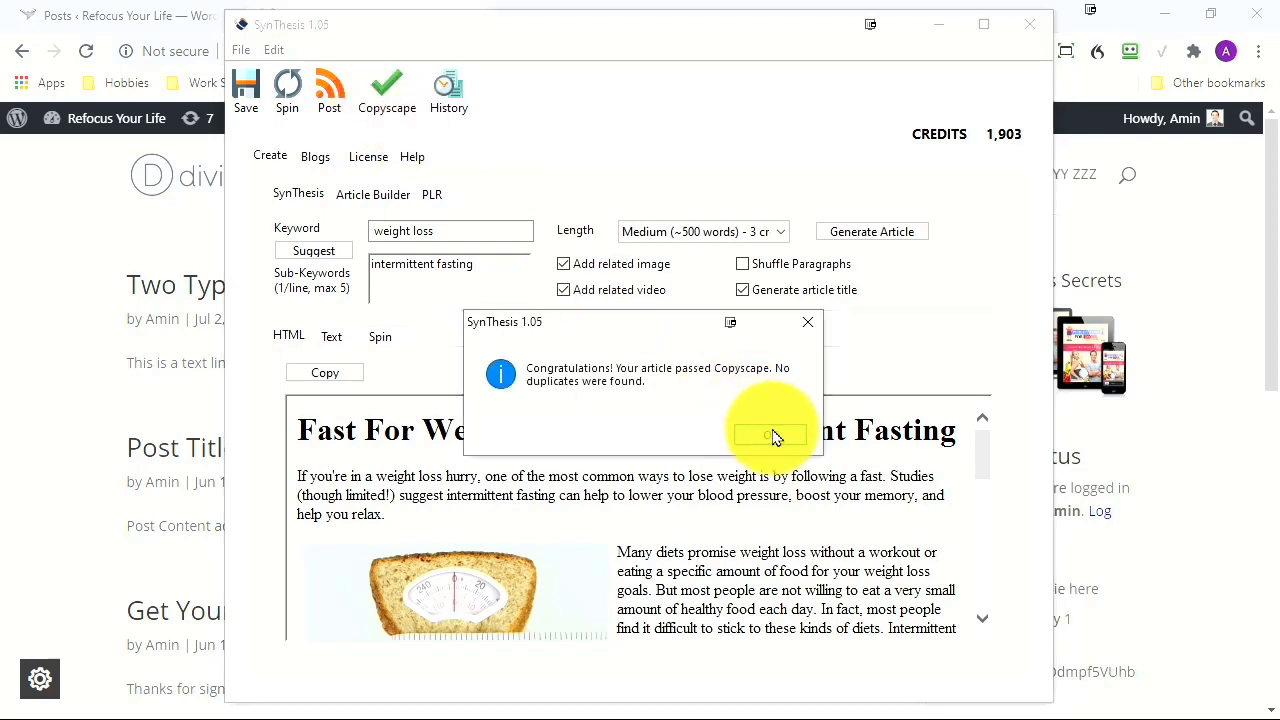
left_click(770, 435)
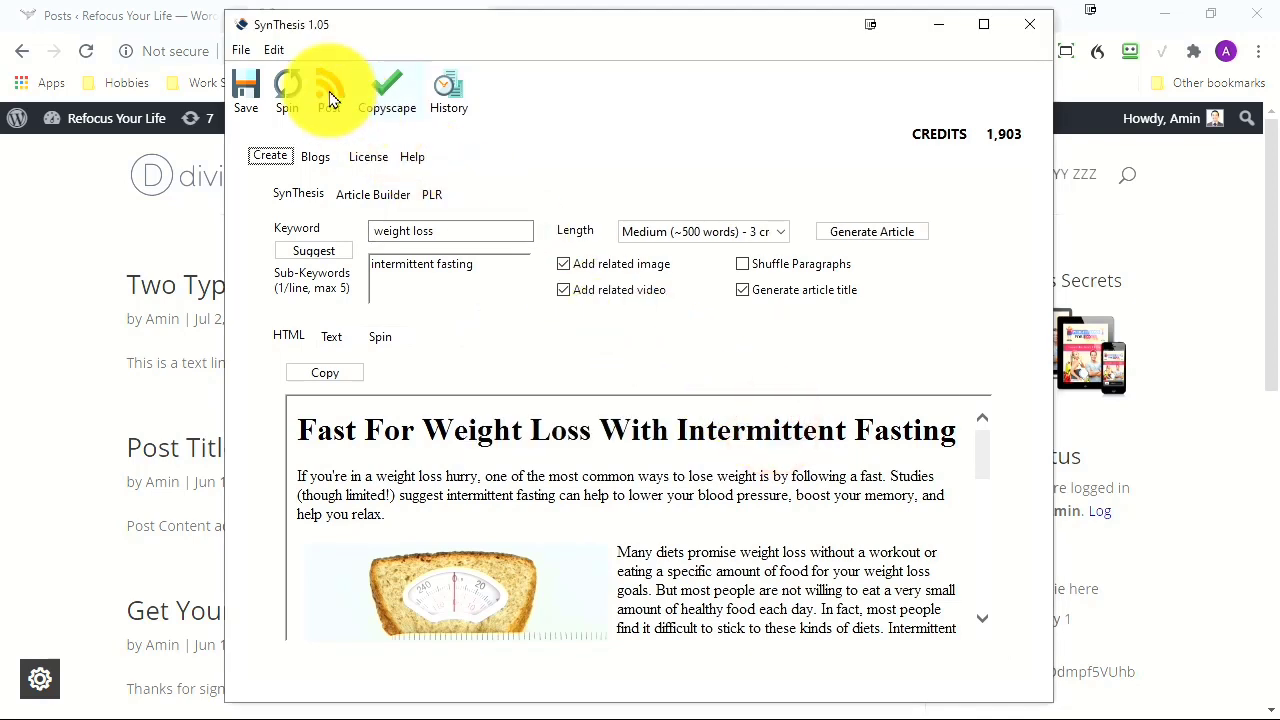
Post the article to the "Demo weight loss blog" under the Weight Loss category.
left_click(330, 98)
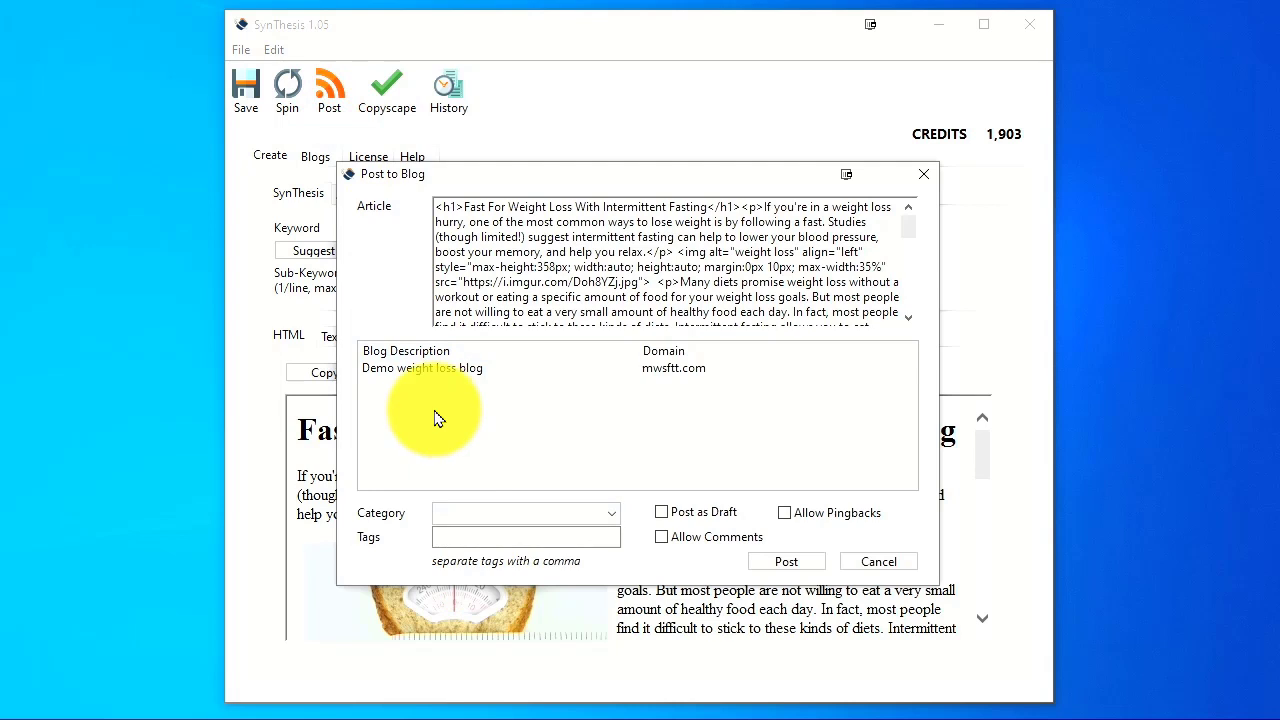
left_click(405, 369)
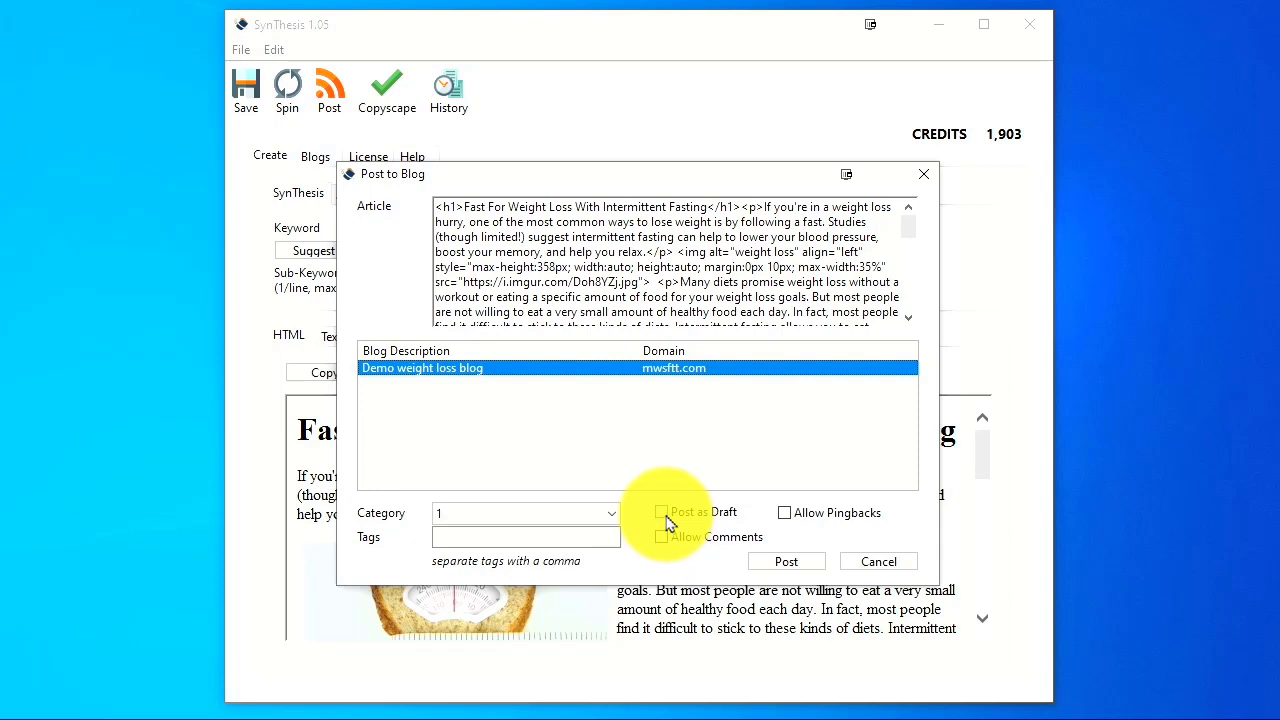
left_click(665, 515)
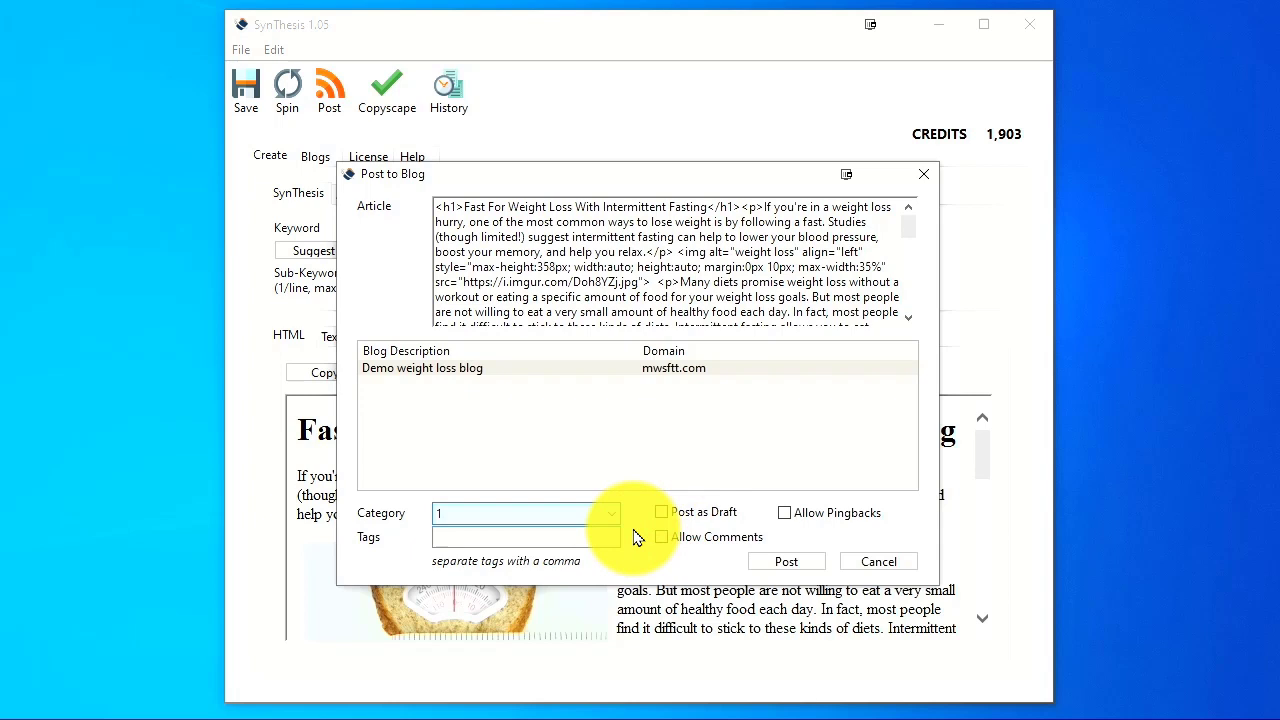
left_click(400, 370)
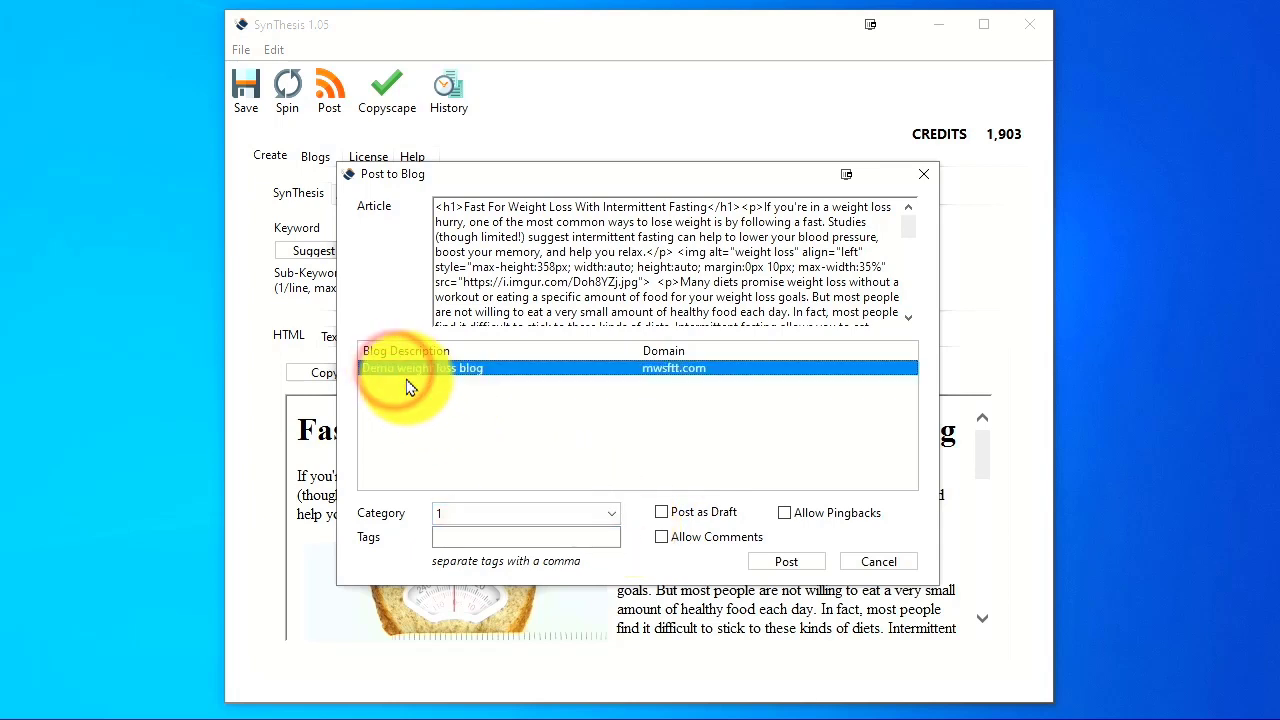
left_click(609, 513)
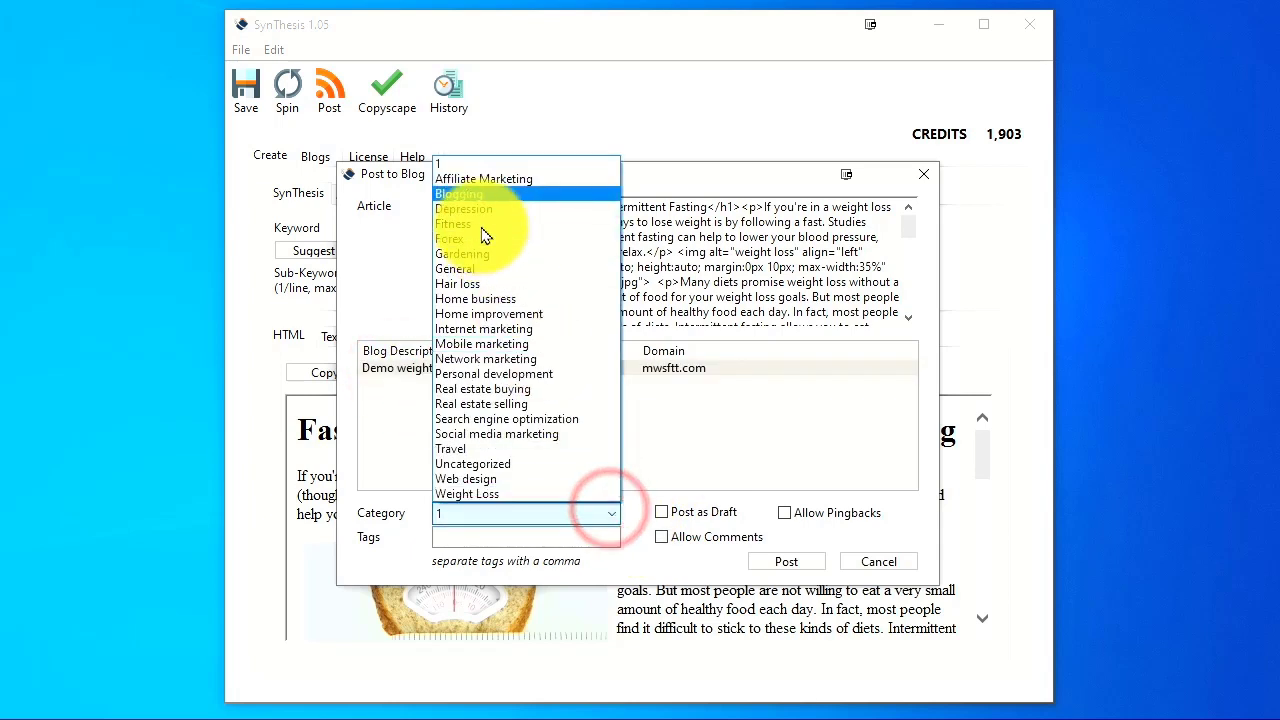
left_click(505, 495)
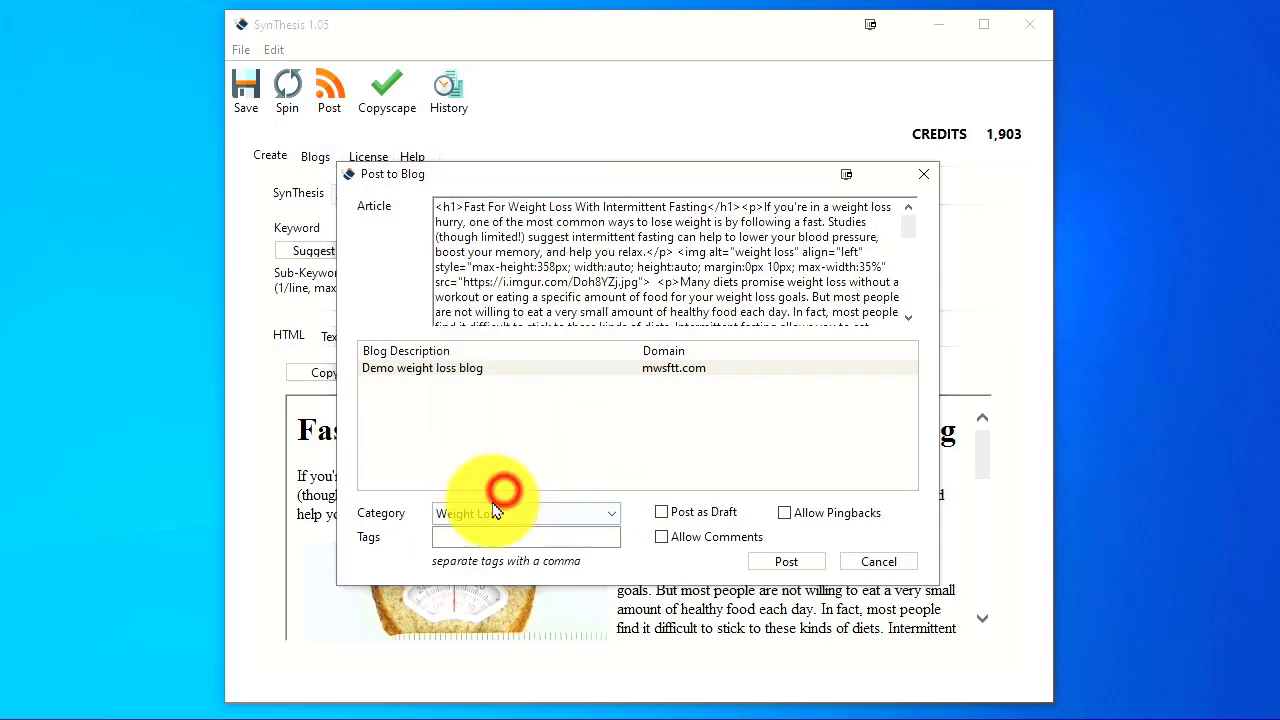
left_click(451, 538)
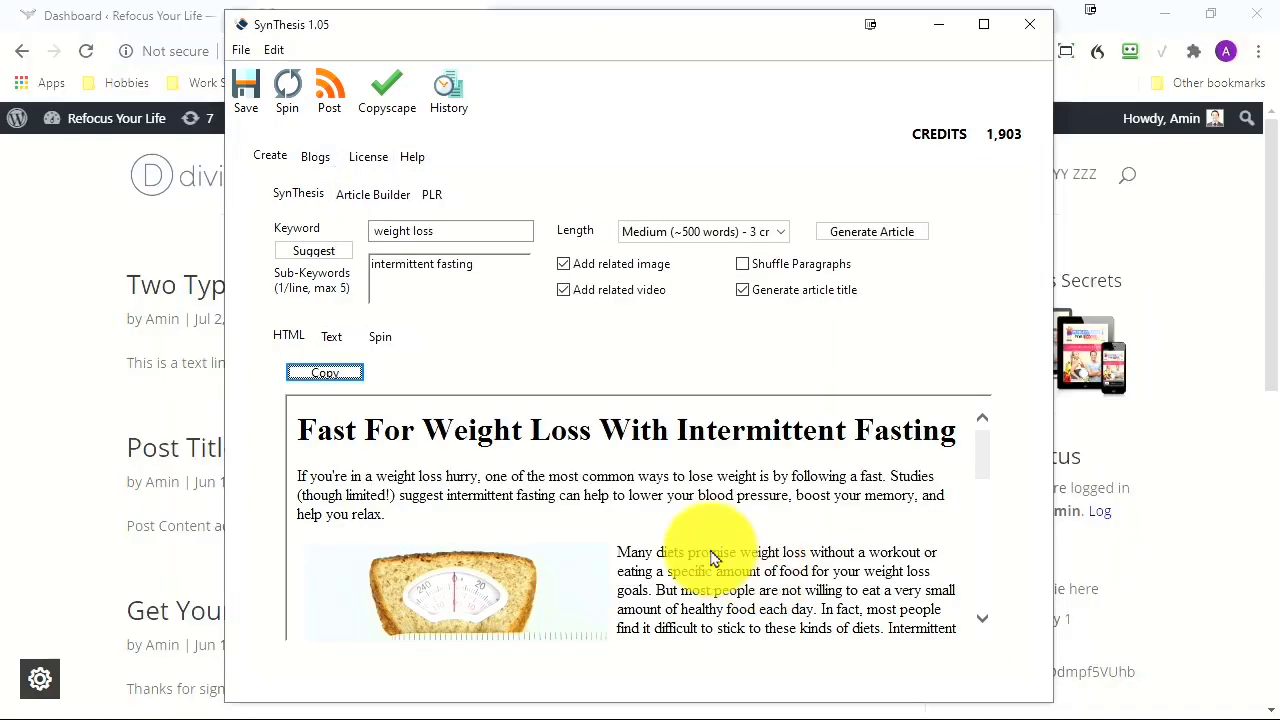
Switch to the browser, reload the demo blog, and read through the "Fast For Weight Loss With Intermittent Fasting" post.
left_click(93, 295)
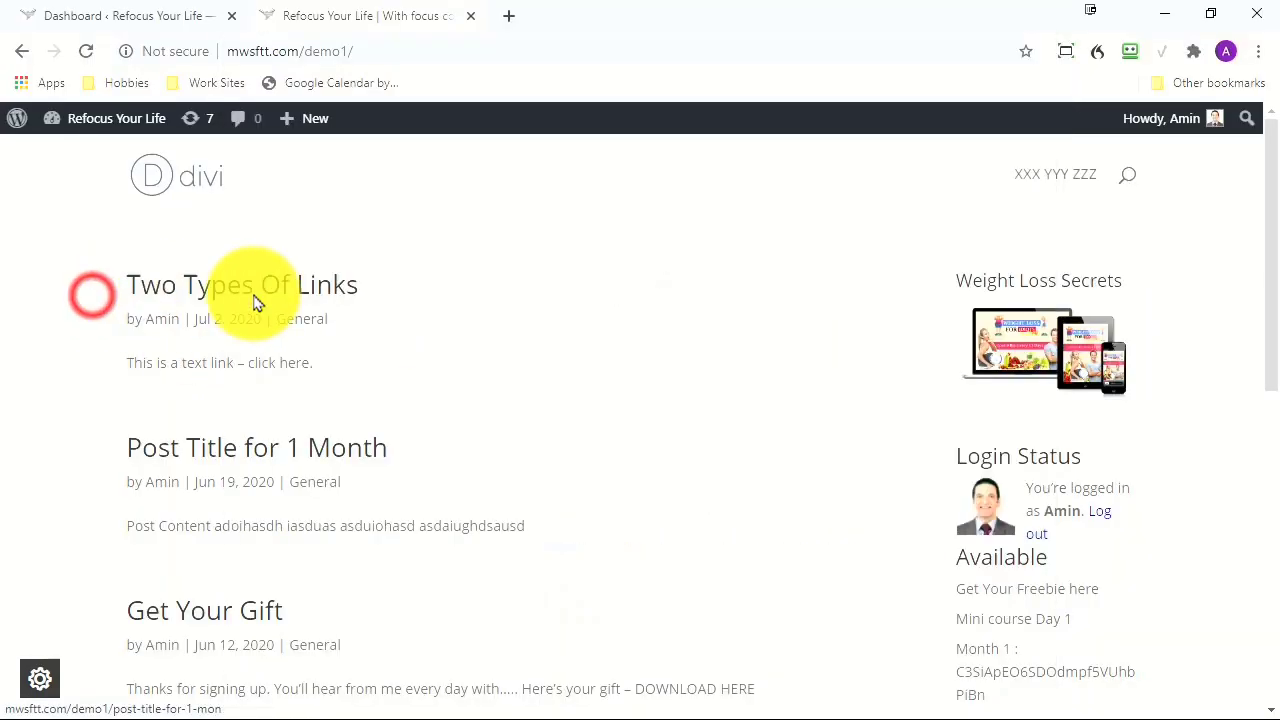
right_click(597, 300)
left_click(631, 354)
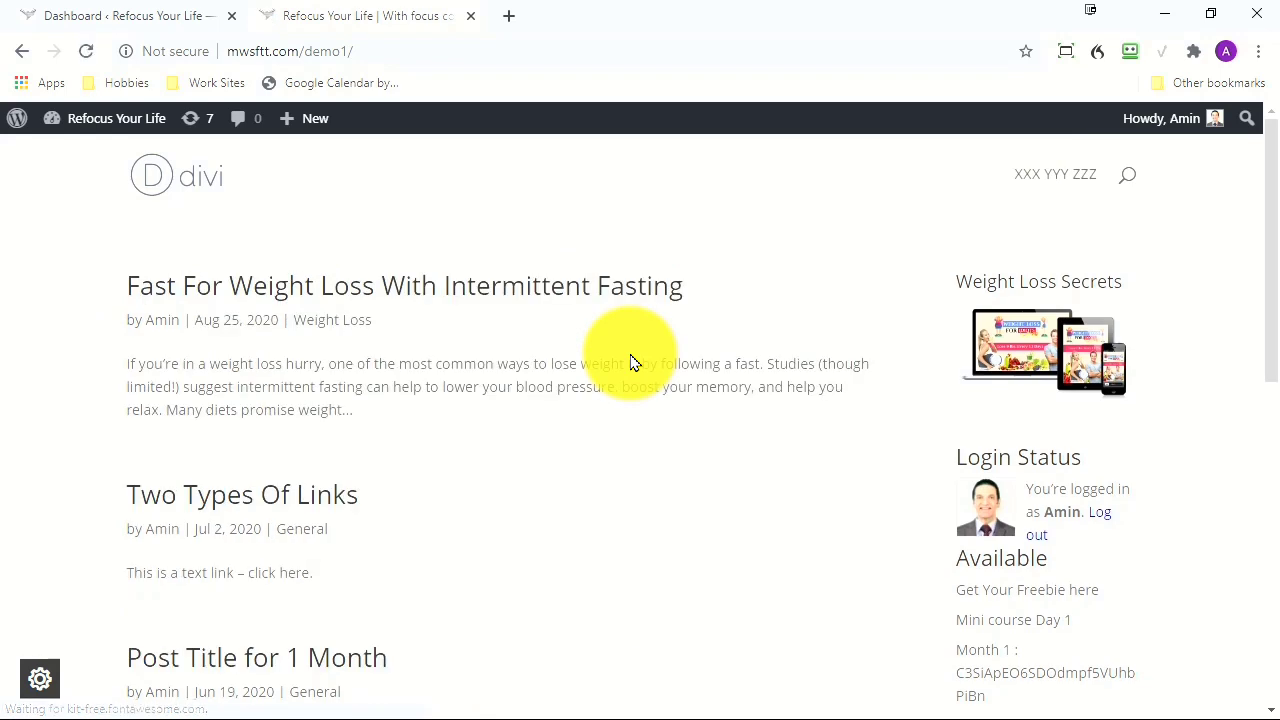
left_click(367, 288)
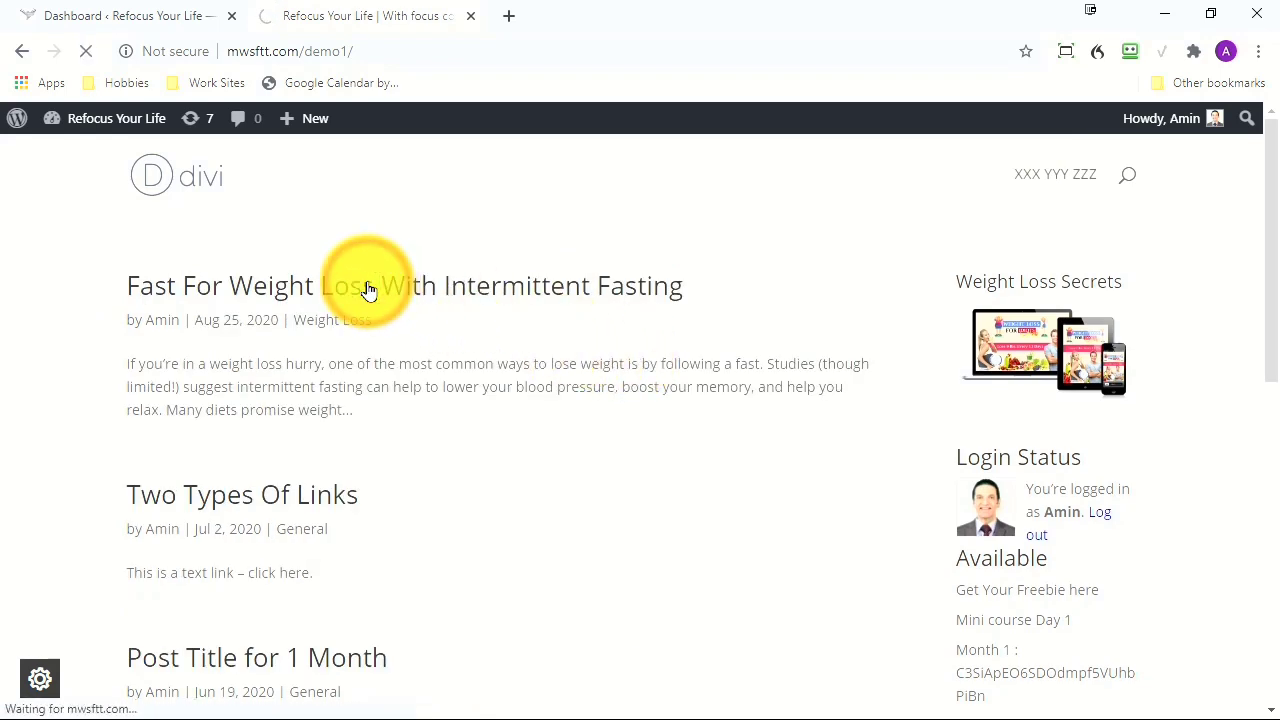
scroll(514, 386, "down", 10)
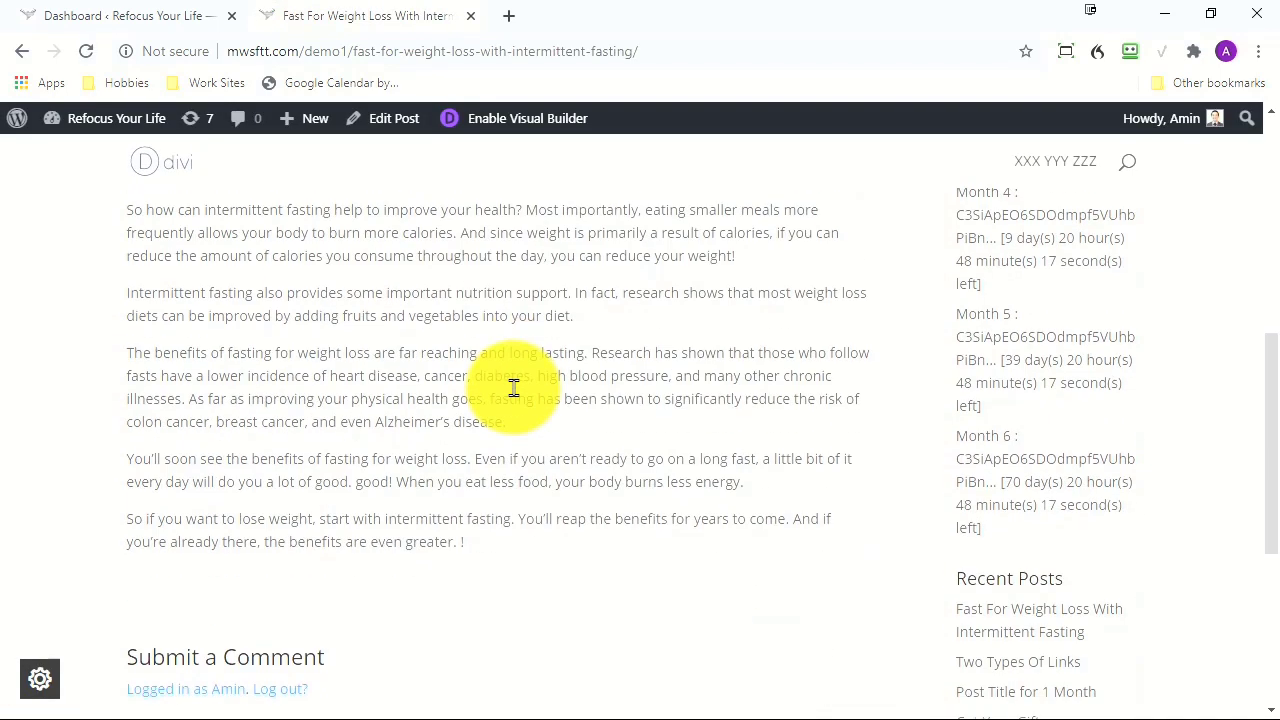
Return to SynThesis and view the weight loss and acne articles in the article history.
left_click(1164, 16)
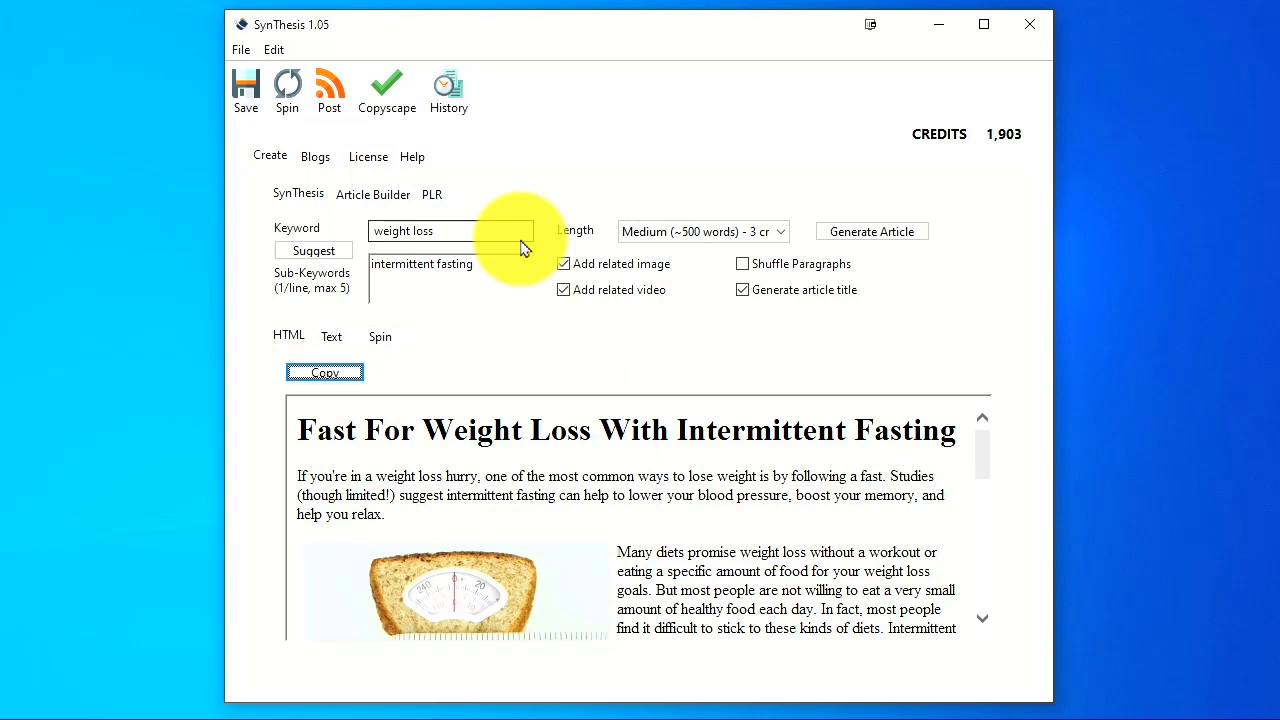
left_click(453, 88)
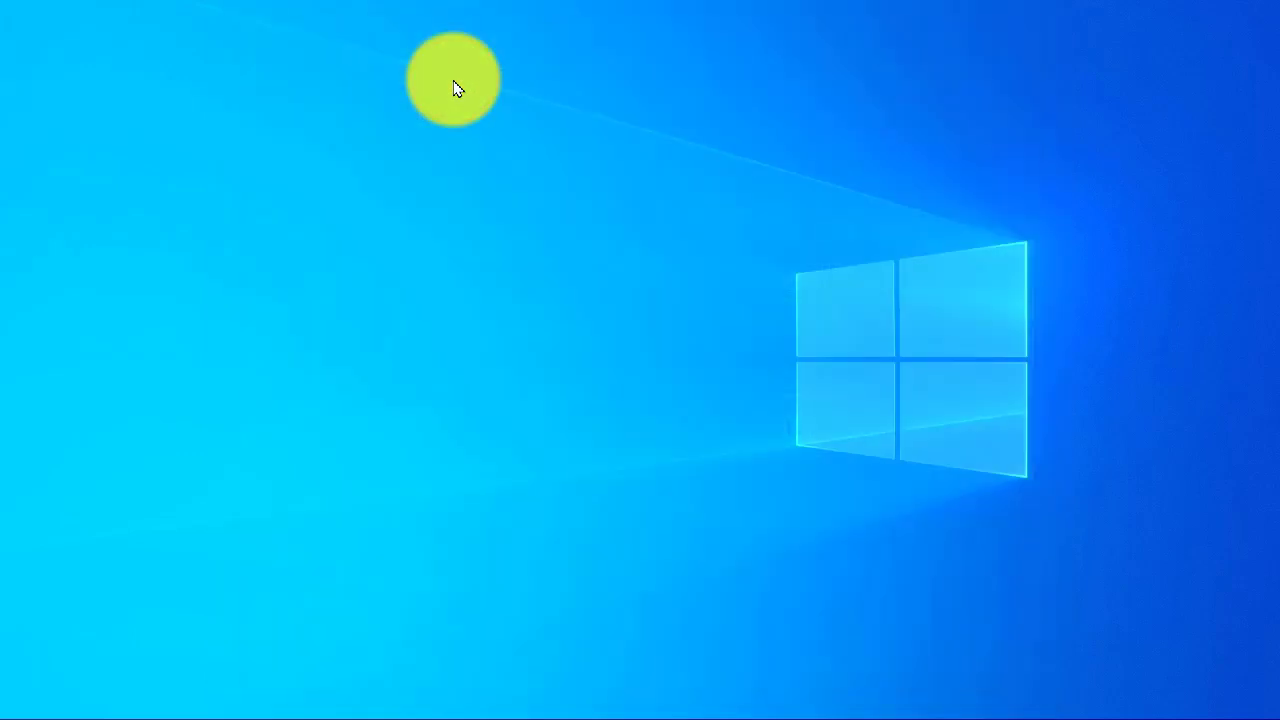
left_click(338, 160)
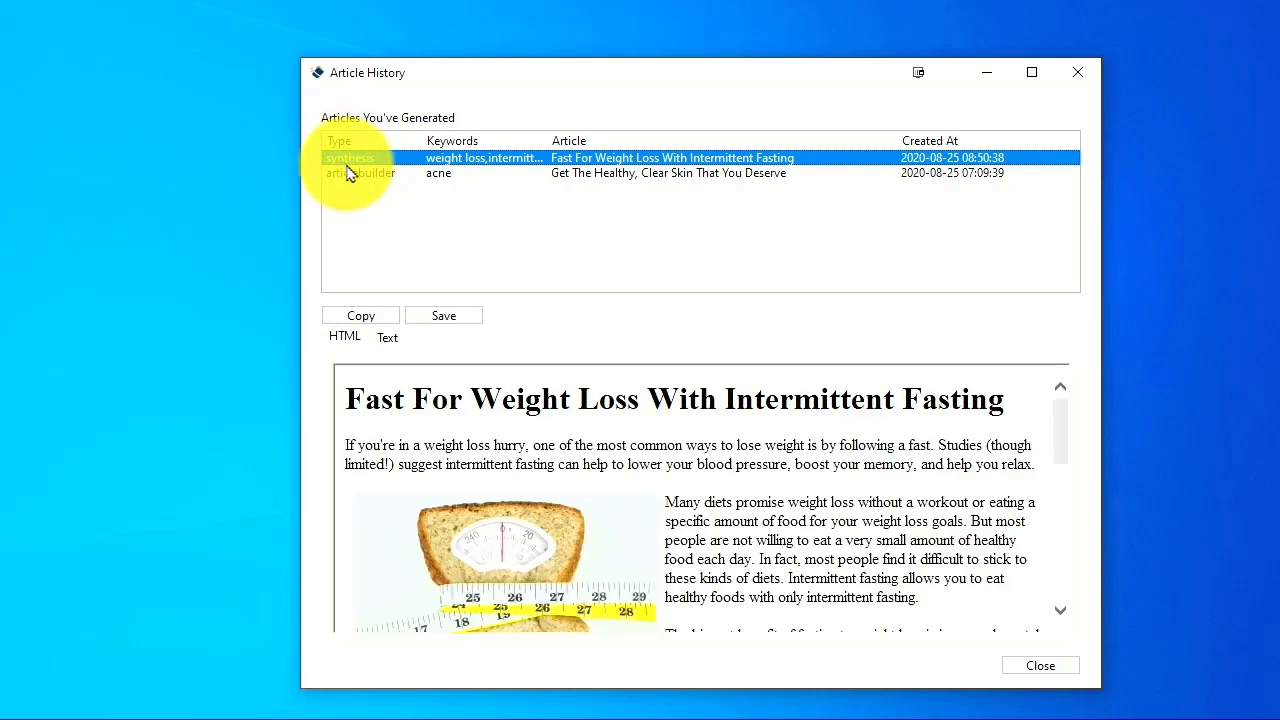
left_click(358, 176)
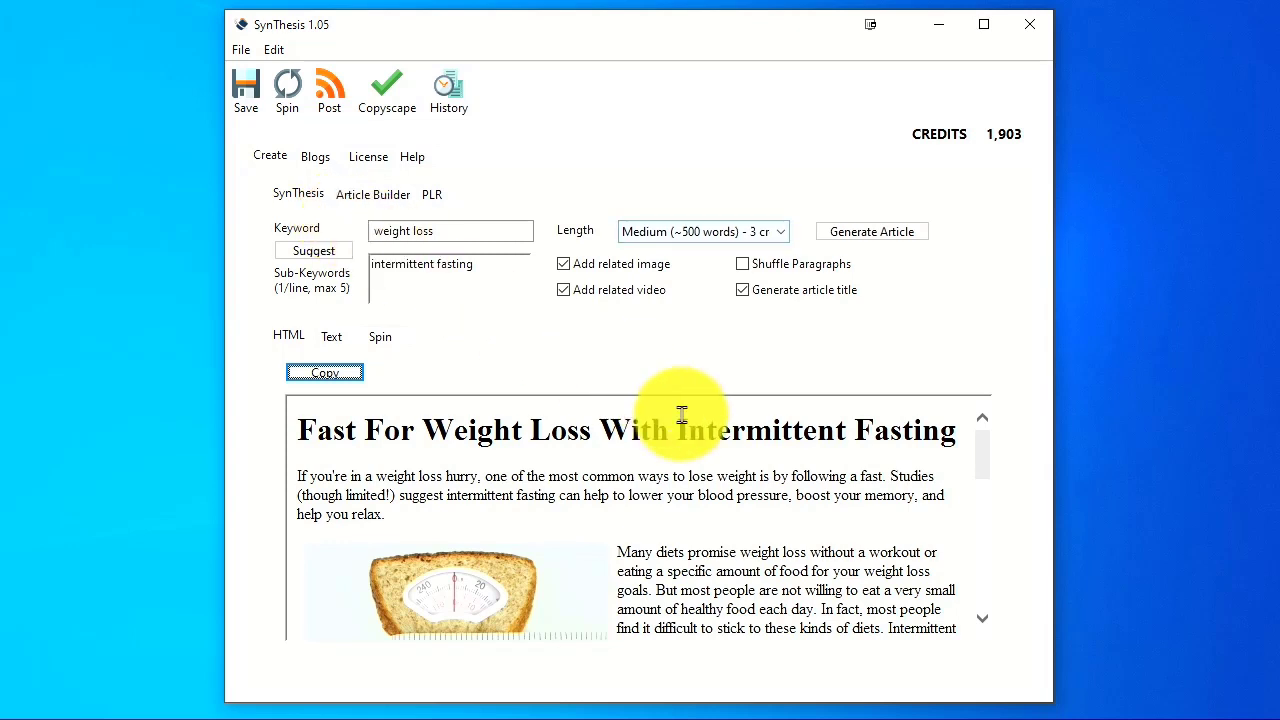
Set the Article Builder category to weight loss and the article length to ~400 words.
left_click(360, 192)
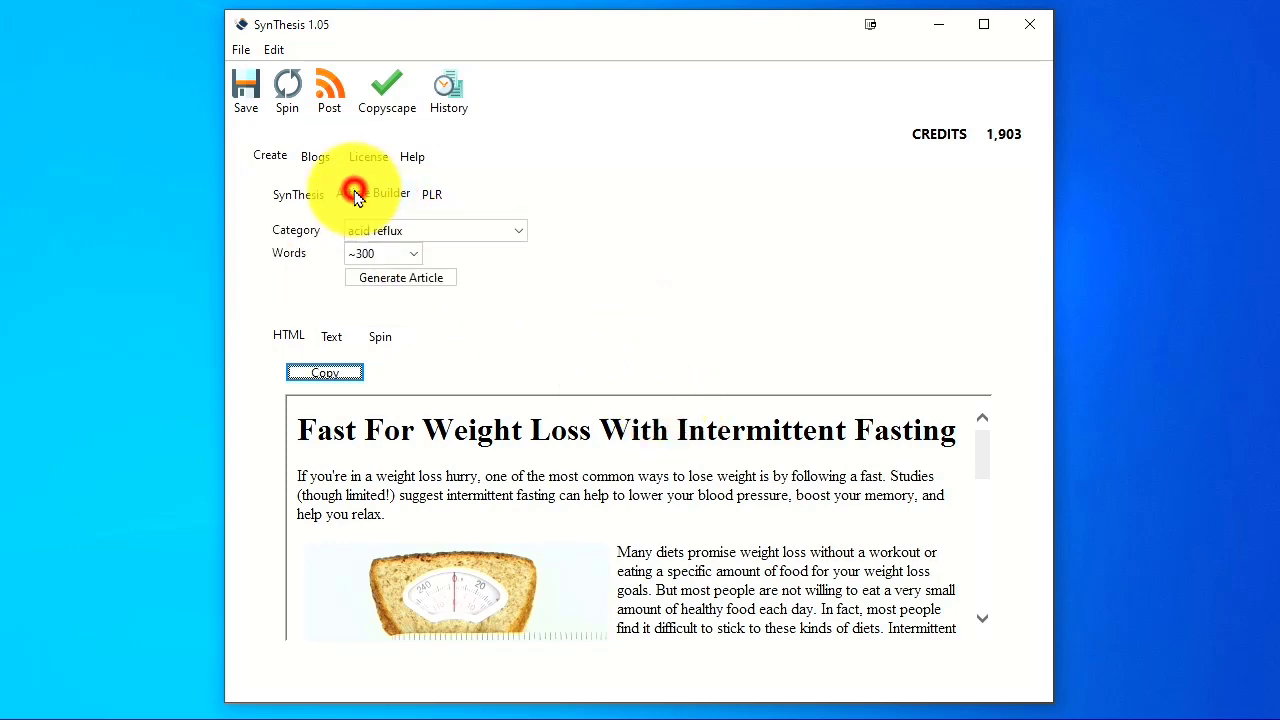
left_click(507, 230)
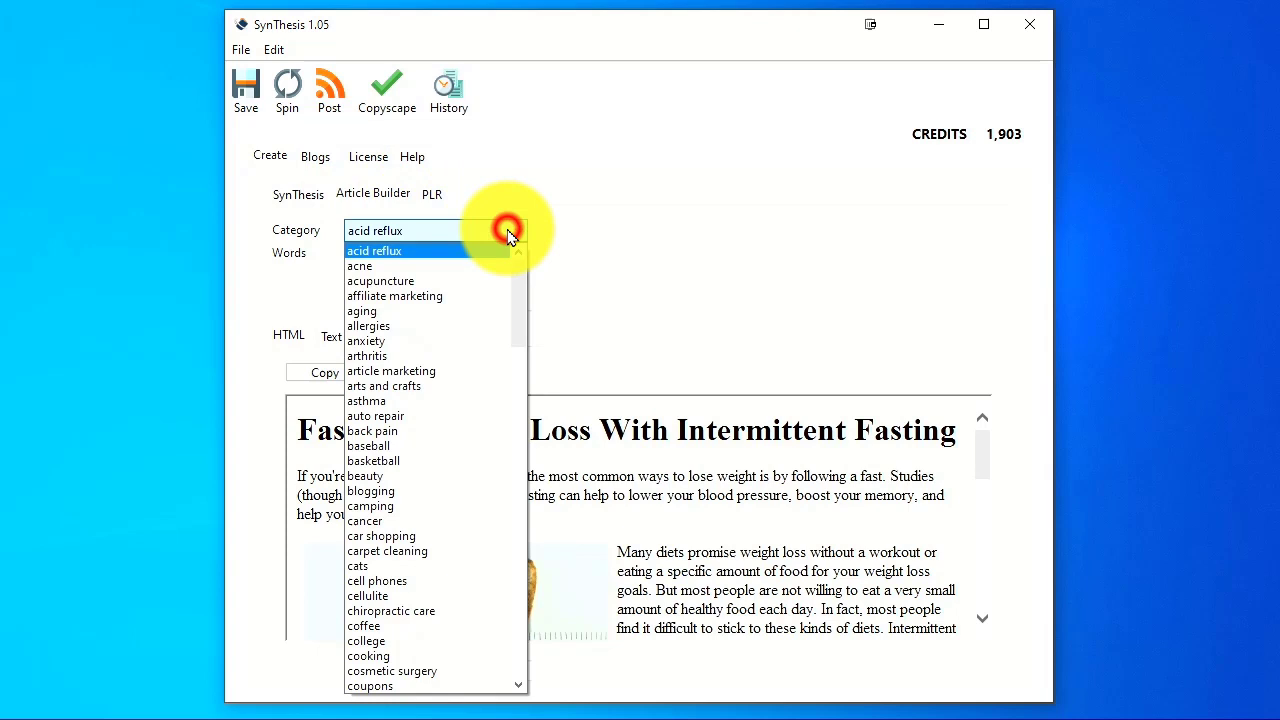
scroll(422, 515, "down", 19)
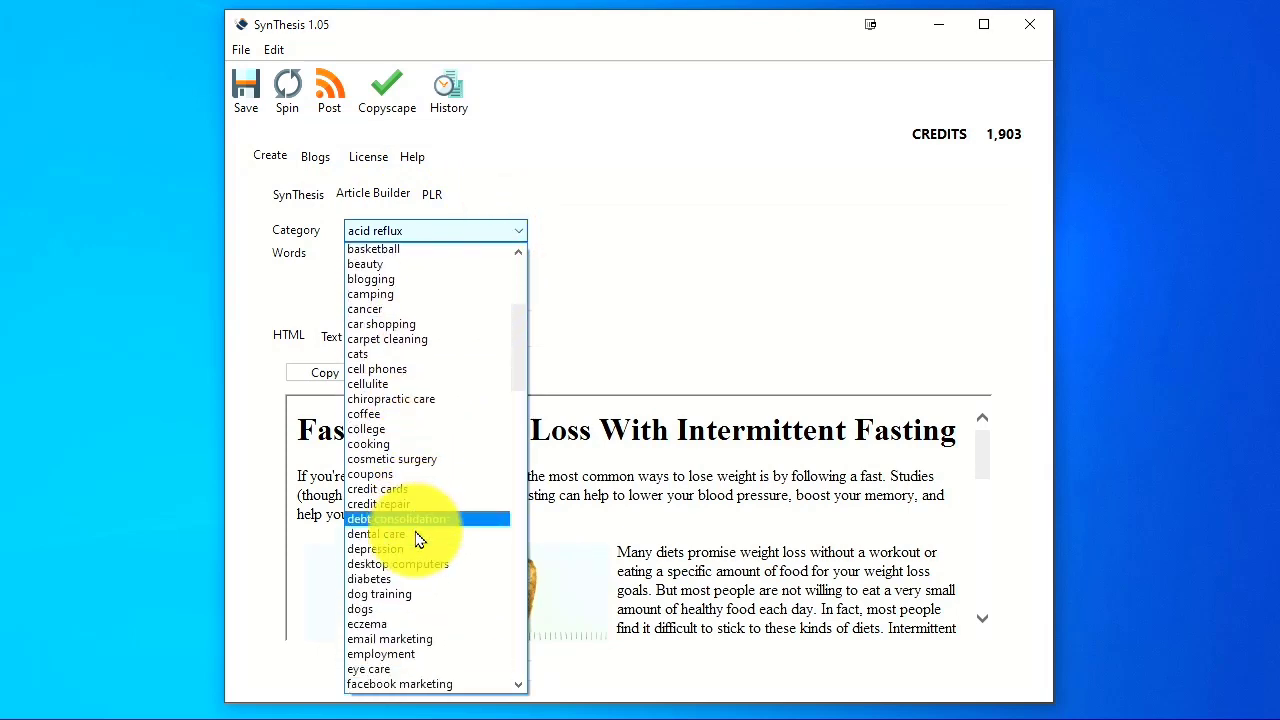
scroll(418, 540, "down", 20)
left_click(380, 623)
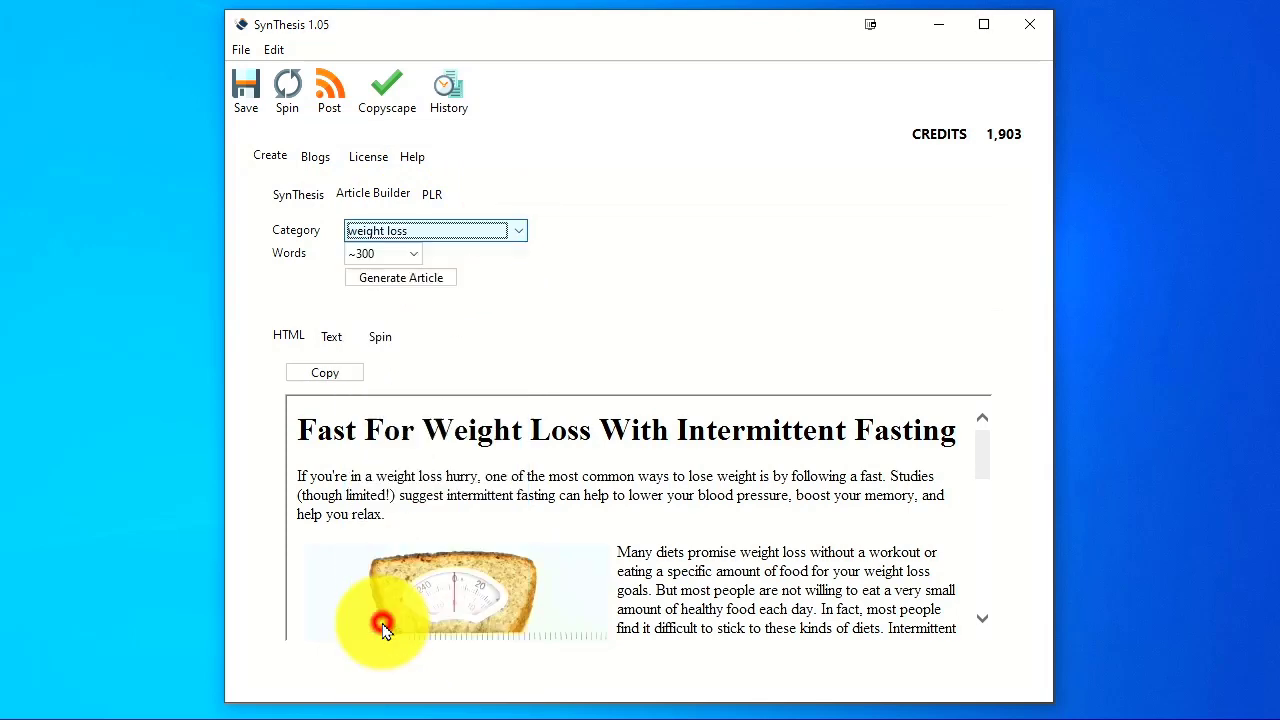
left_click(408, 258)
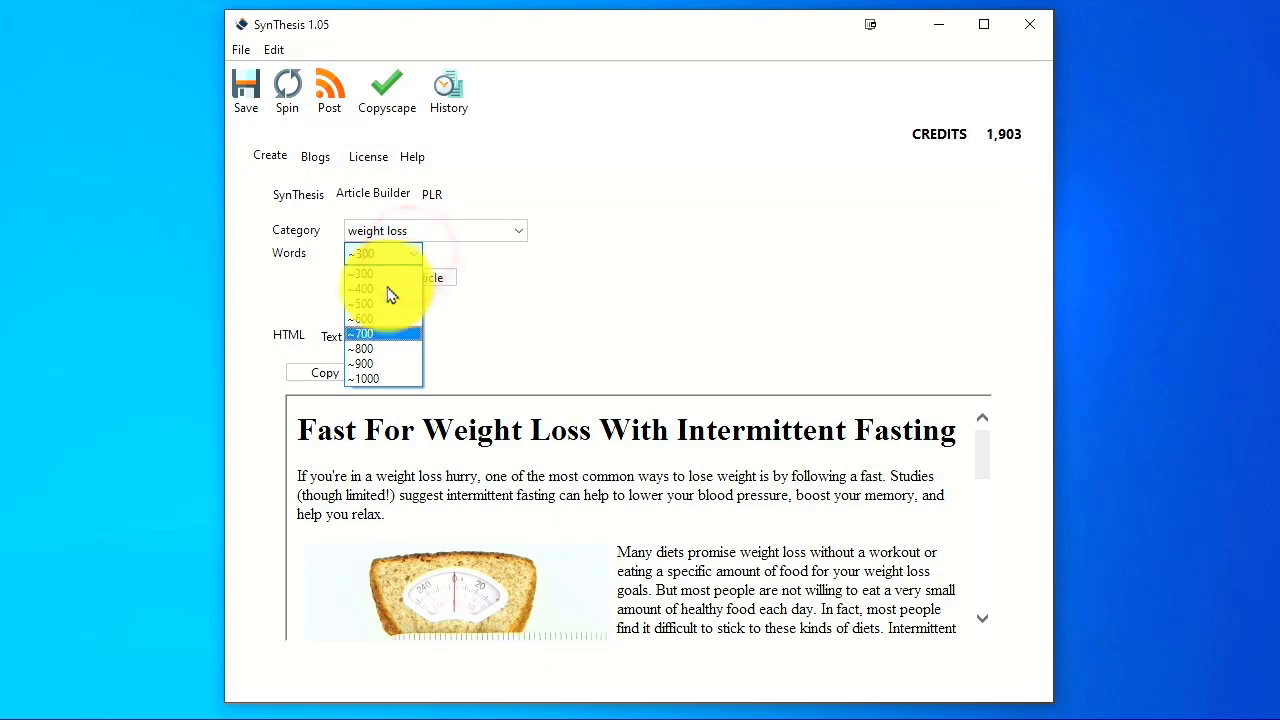
left_click(386, 290)
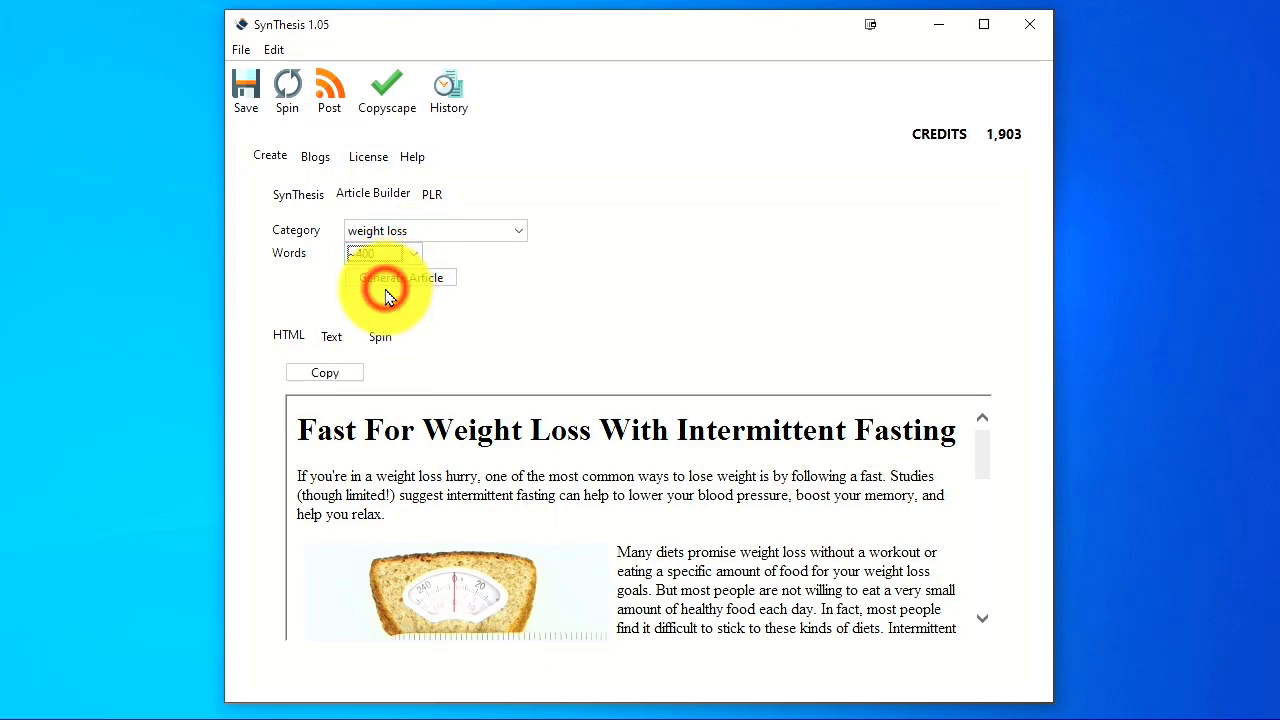
Generate the Article Builder article without saving the current one, and check its HTML, text and spin versions.
left_click(402, 283)
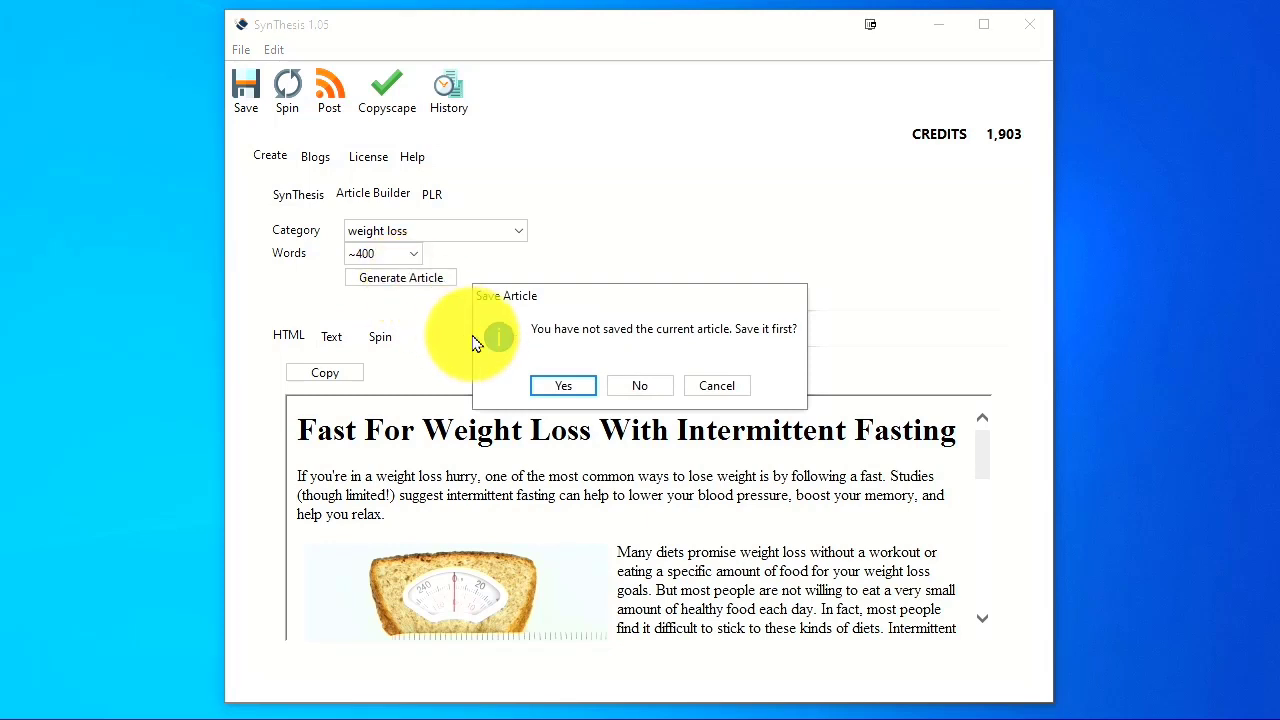
left_click(643, 386)
scroll(530, 513, "down", 1)
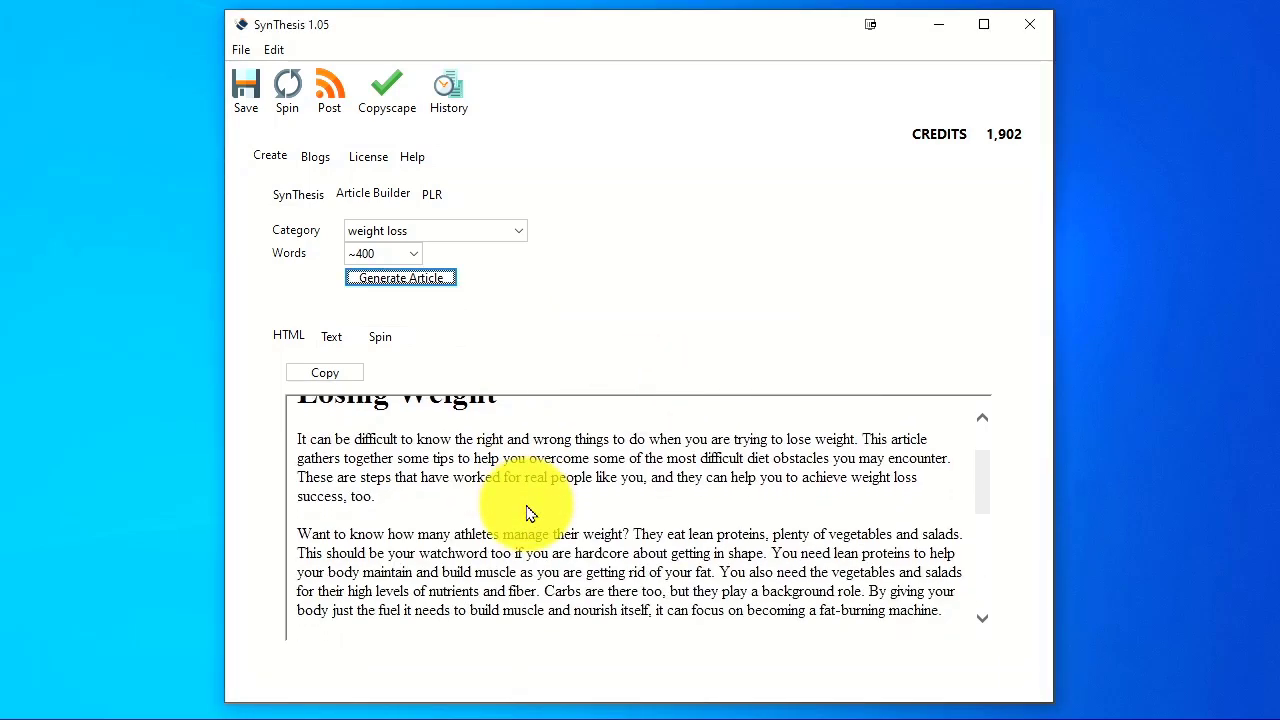
scroll(530, 513, "up", 1)
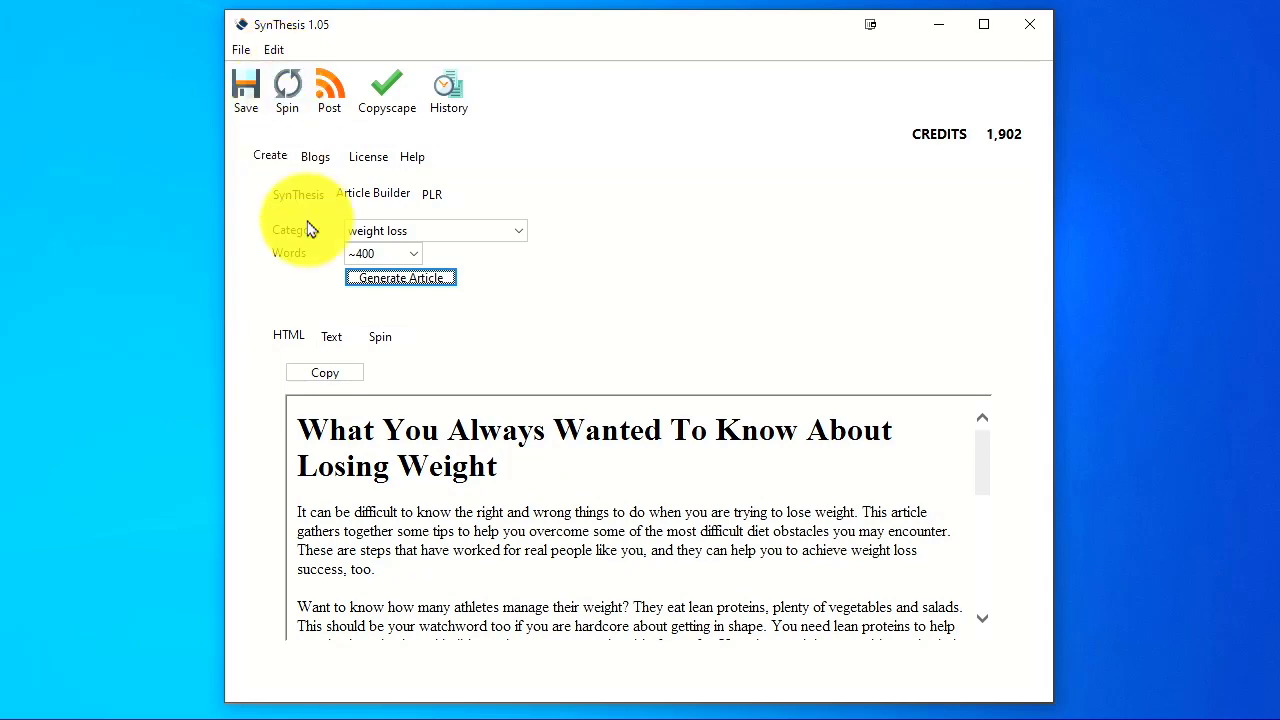
left_click(333, 340)
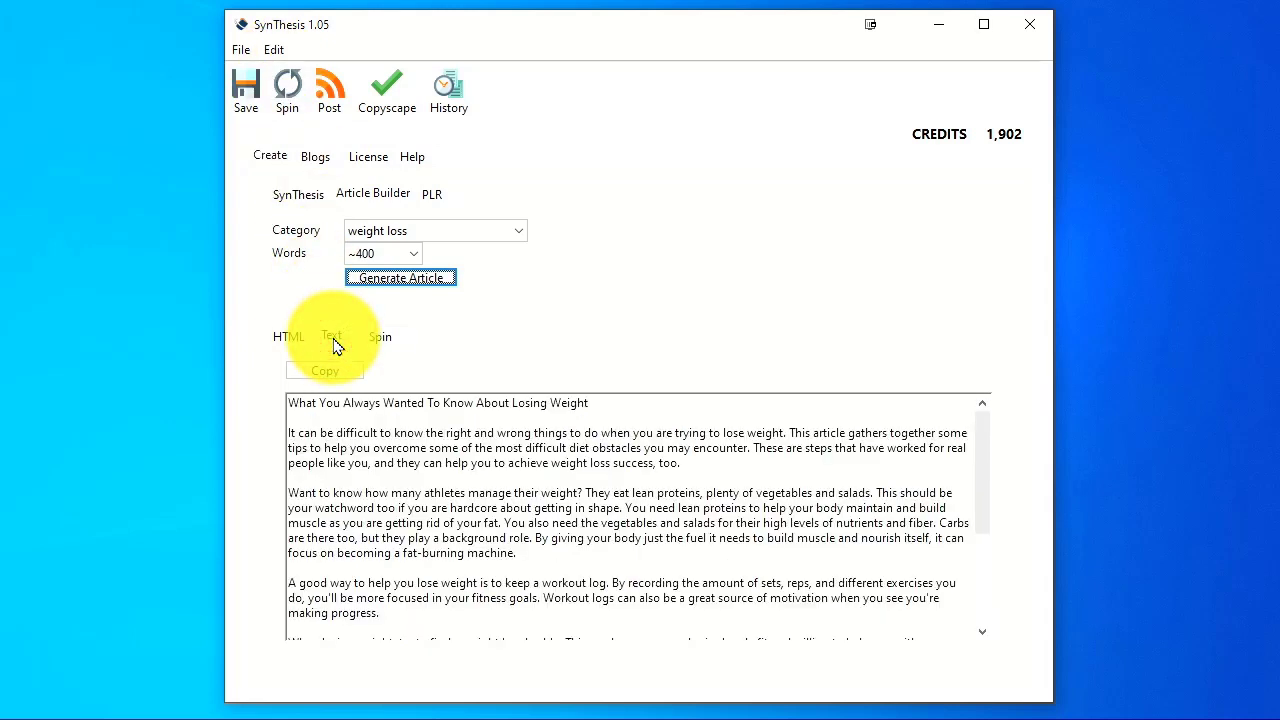
left_click(382, 337)
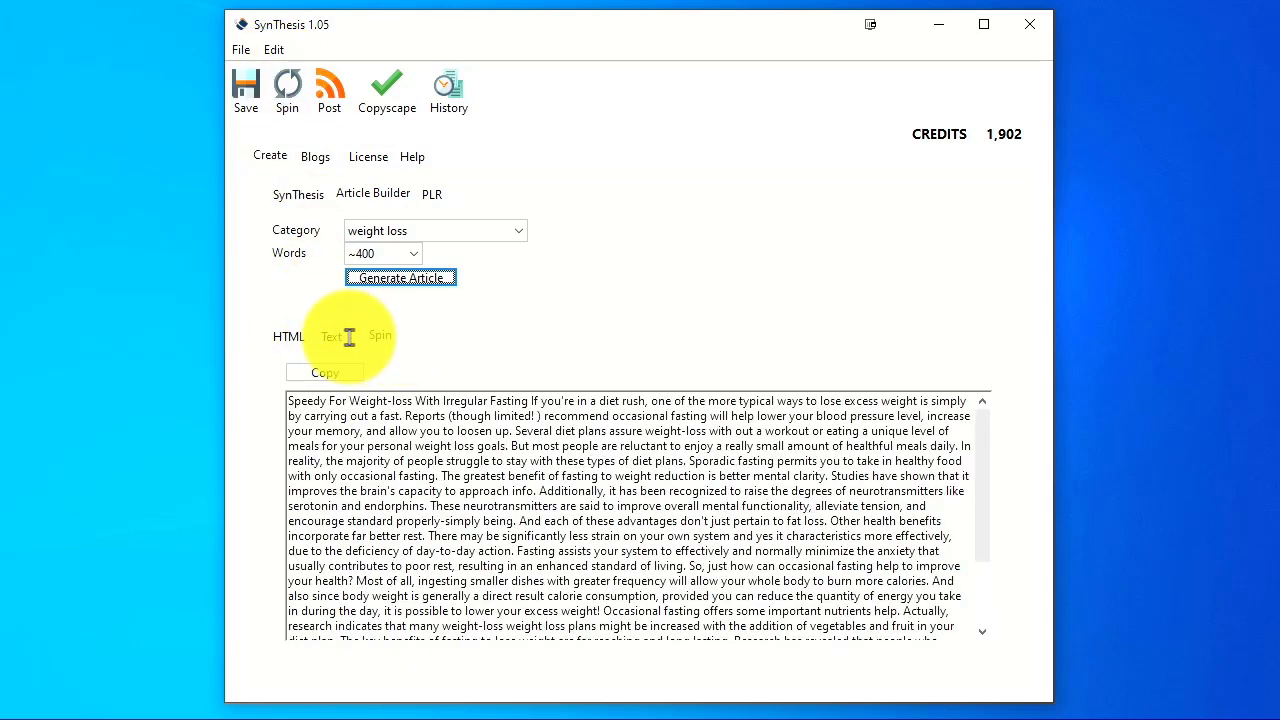
left_click(286, 337)
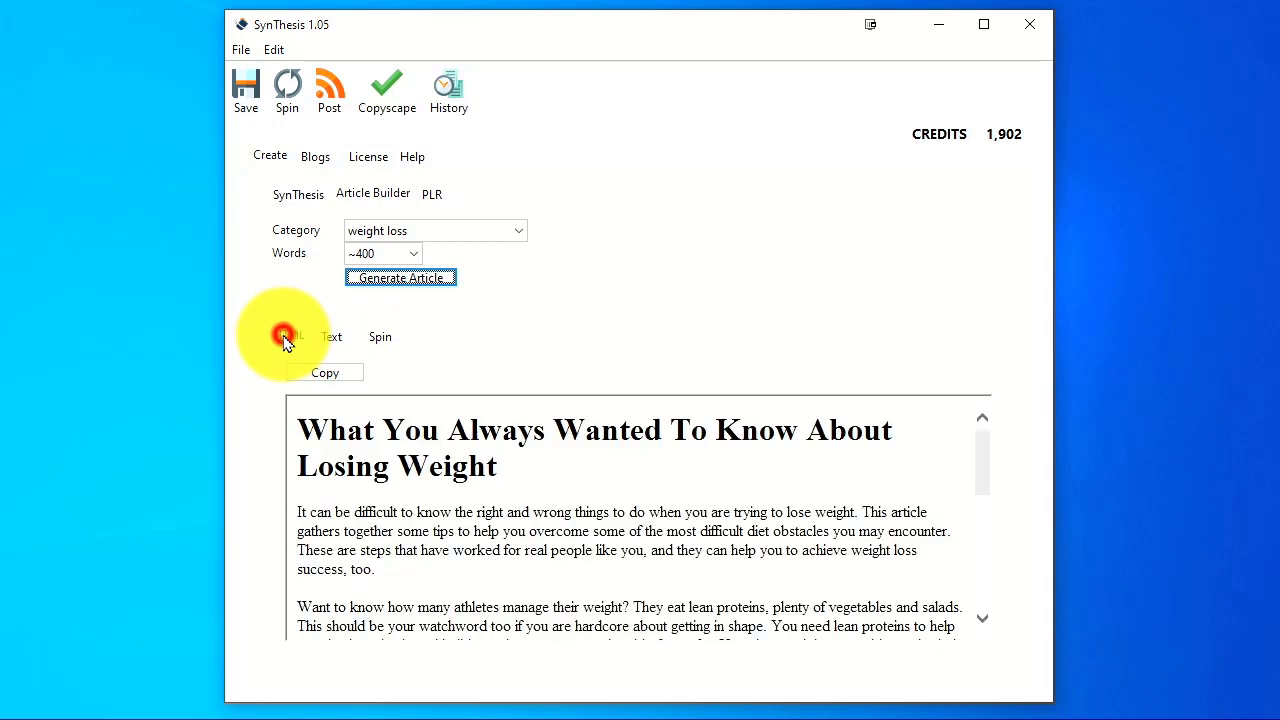
Search the PLR articles in the Health And Fitness:Weight Loss category for "keto" and again for "exercise".
left_click(443, 196)
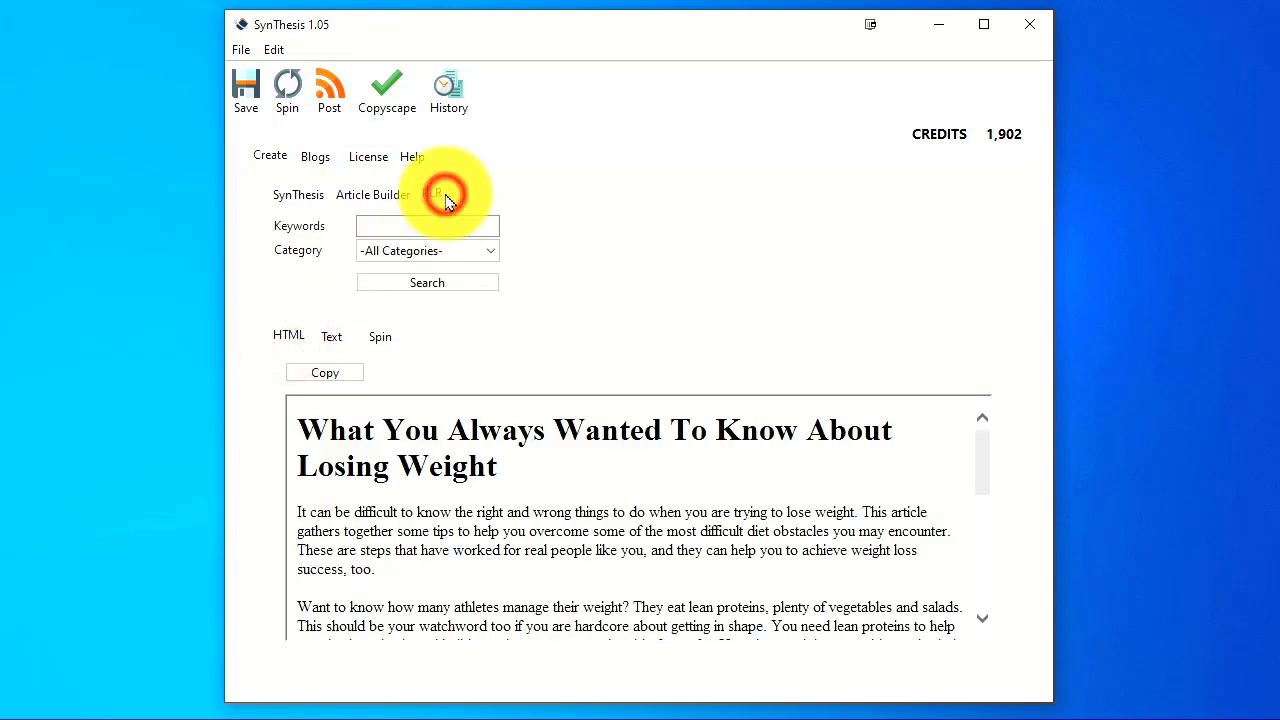
left_click(405, 253)
scroll(400, 529, "down", 15)
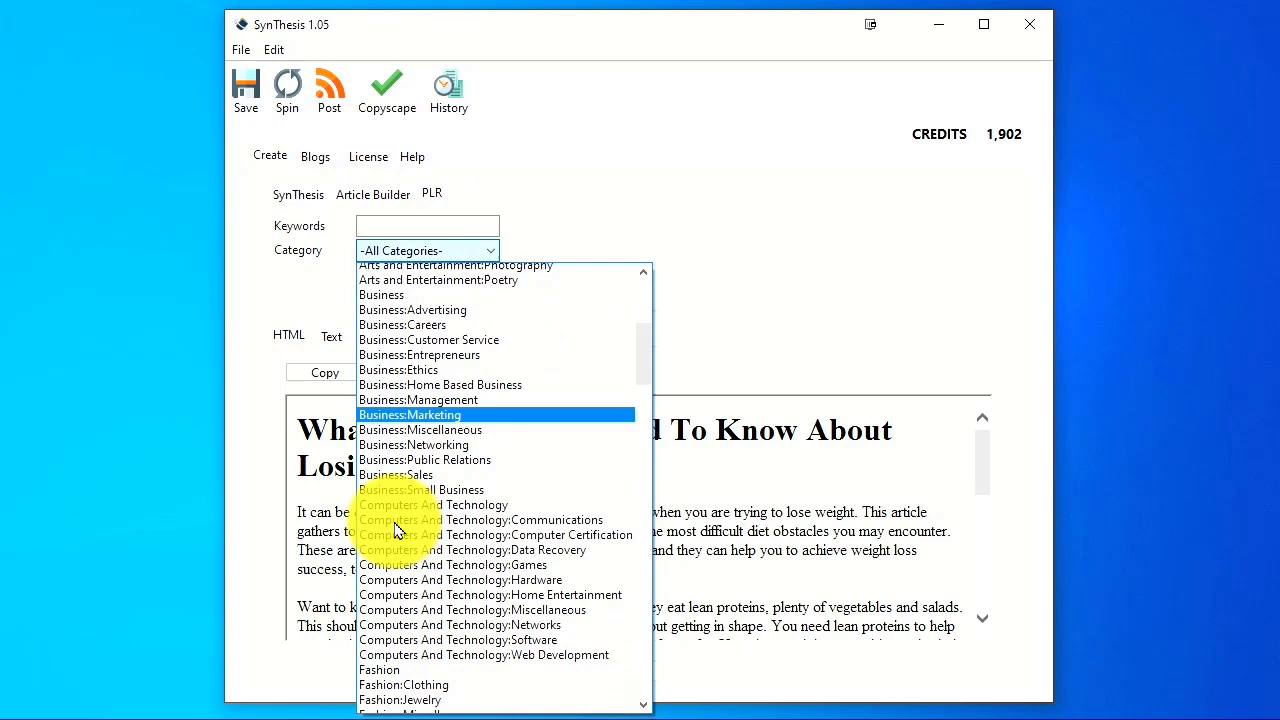
scroll(398, 529, "down", 10)
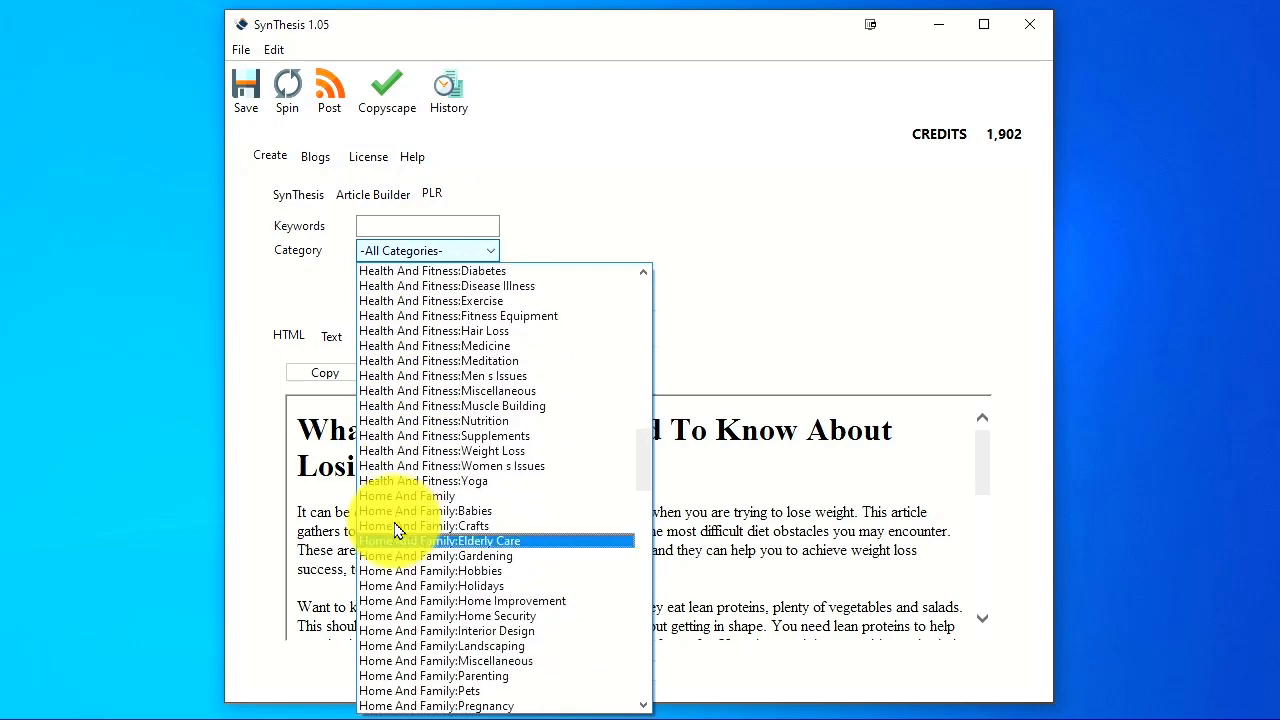
left_click(395, 460)
left_click(368, 225)
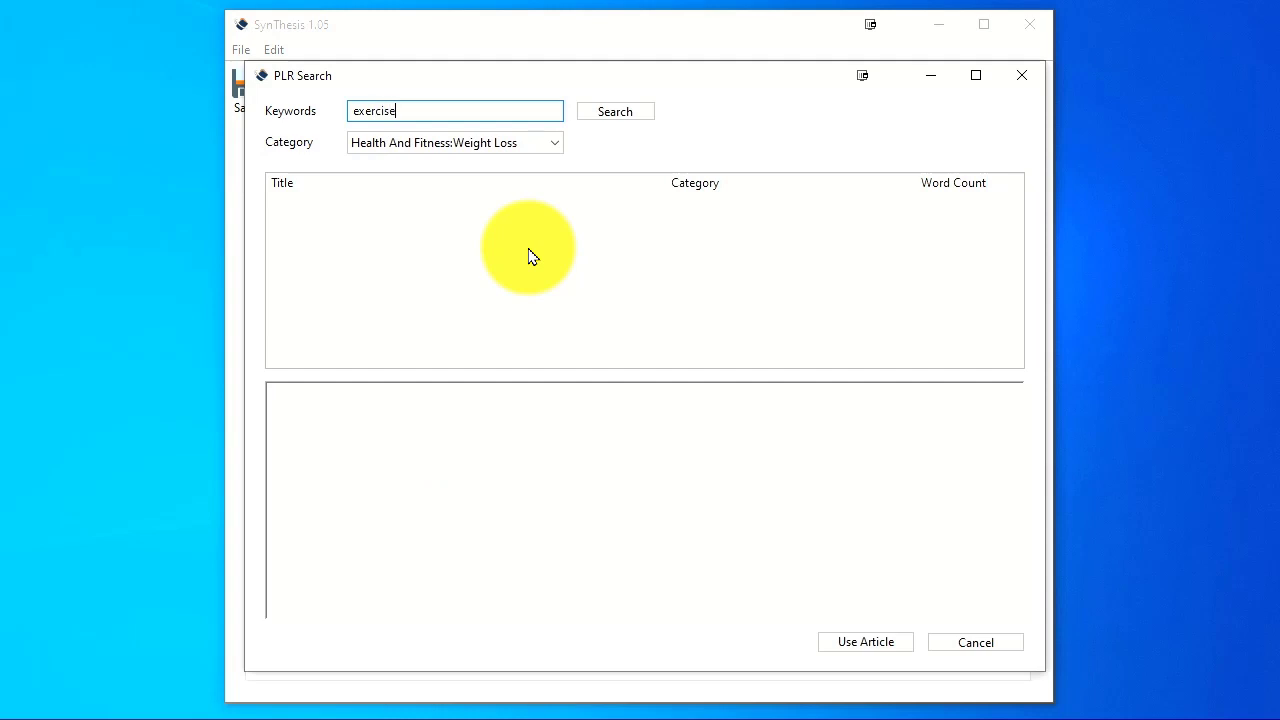
left_click(619, 113)
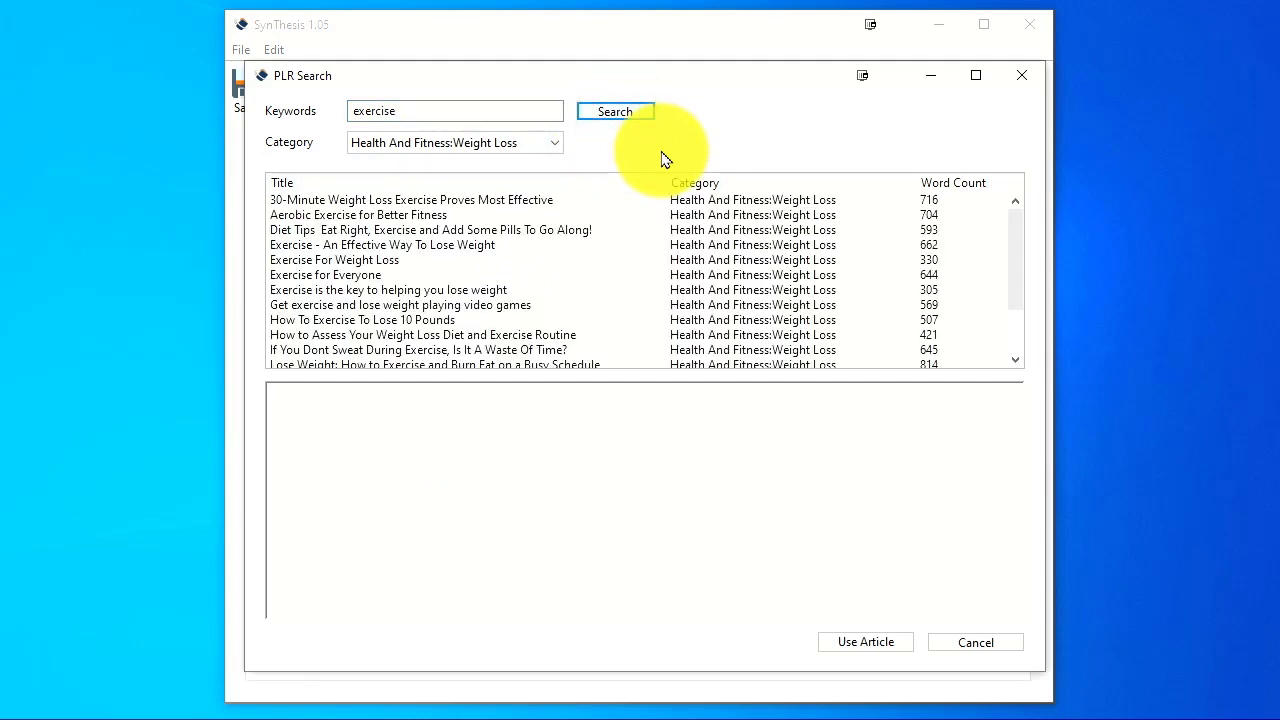
Load the PLR article "Exercise For Weight Loss" from the search results and check its text and HTML versions.
scroll(660, 157, "down", 3)
scroll(711, 191, "up", 3)
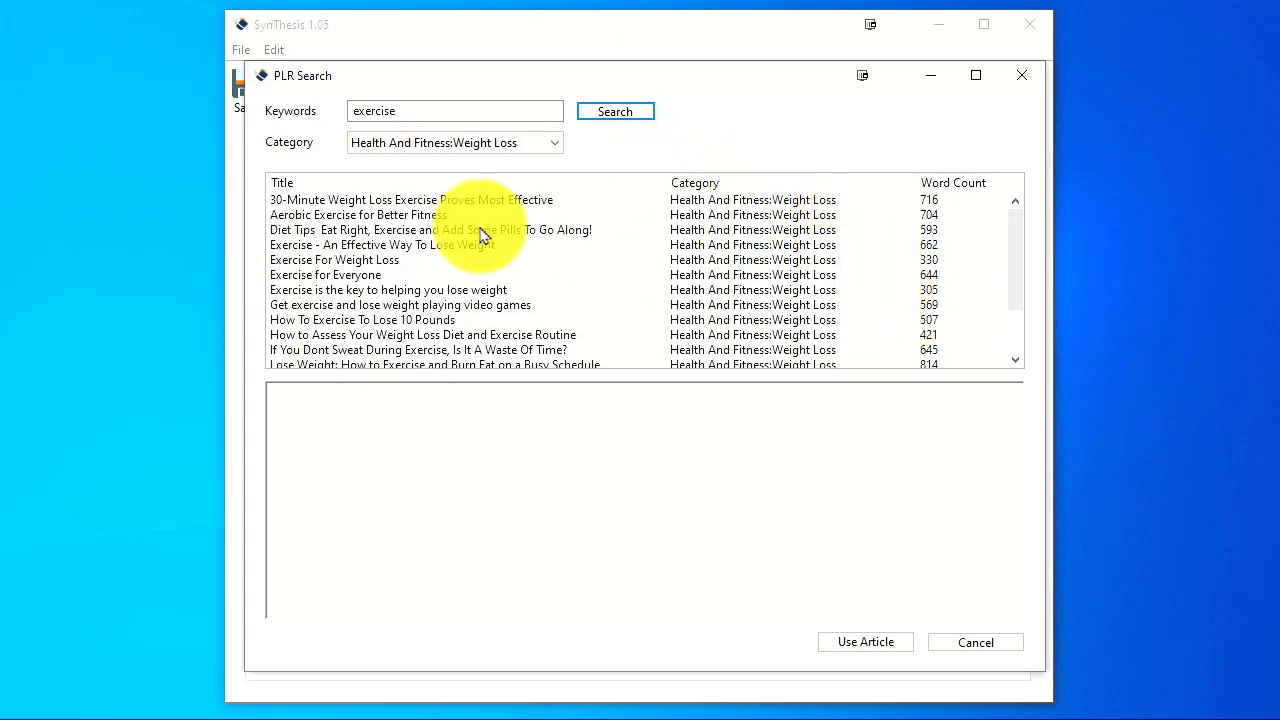
left_click(325, 205)
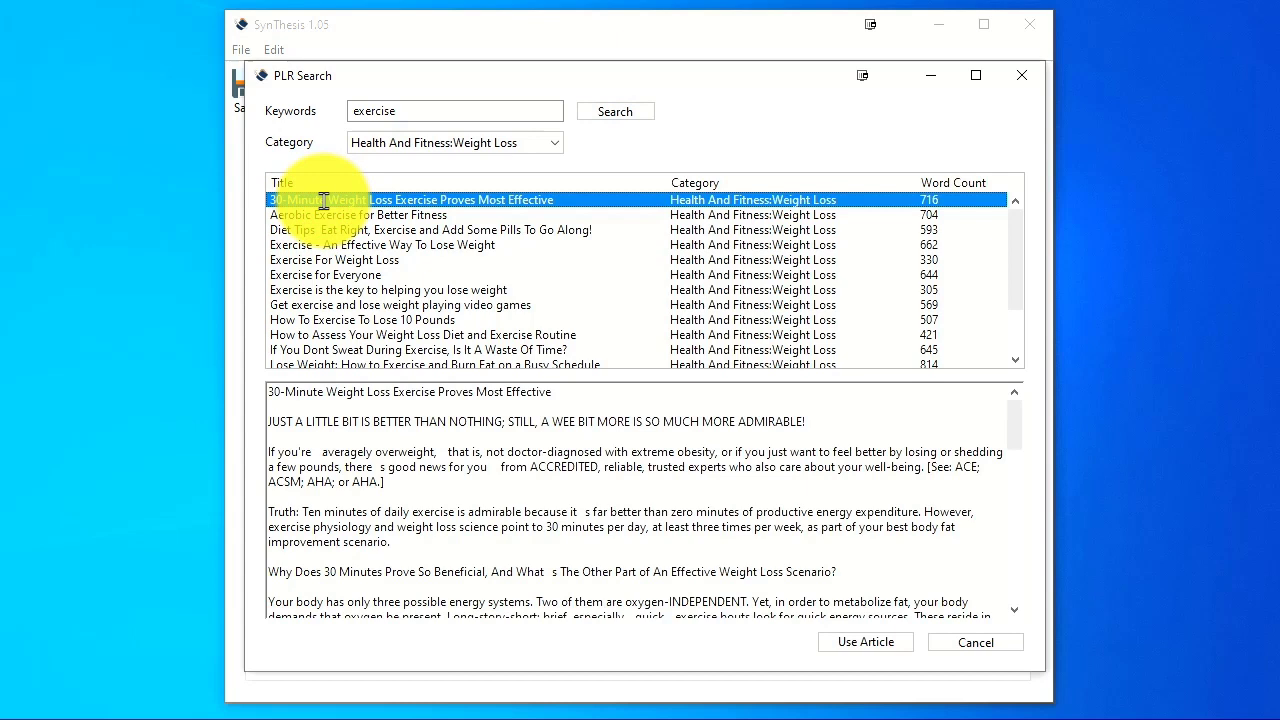
left_click(330, 260)
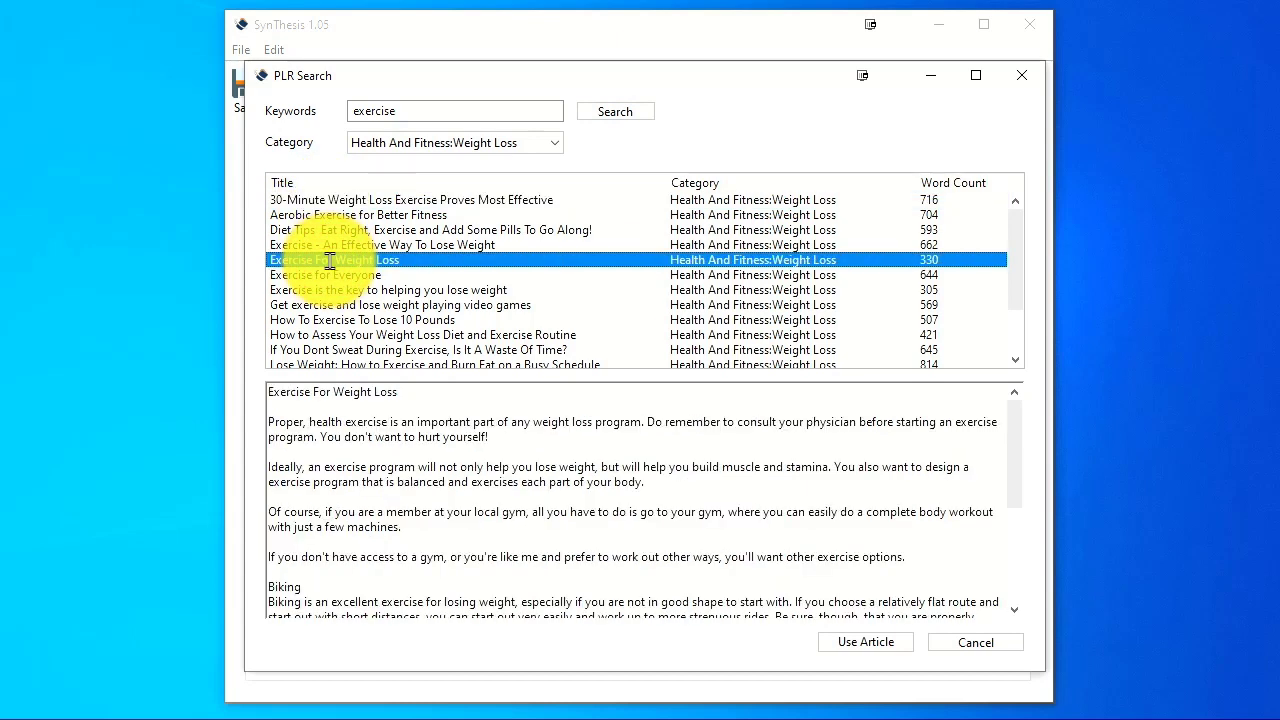
left_click(857, 644)
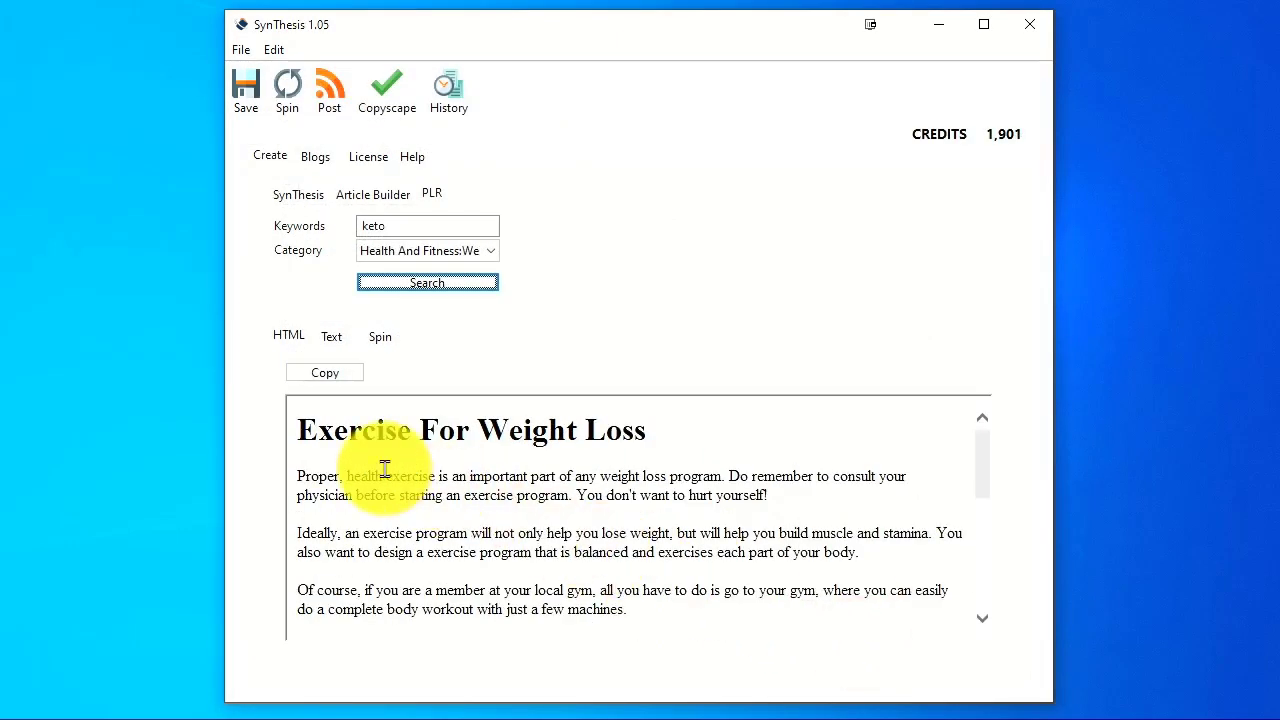
scroll(384, 468, "down", 1)
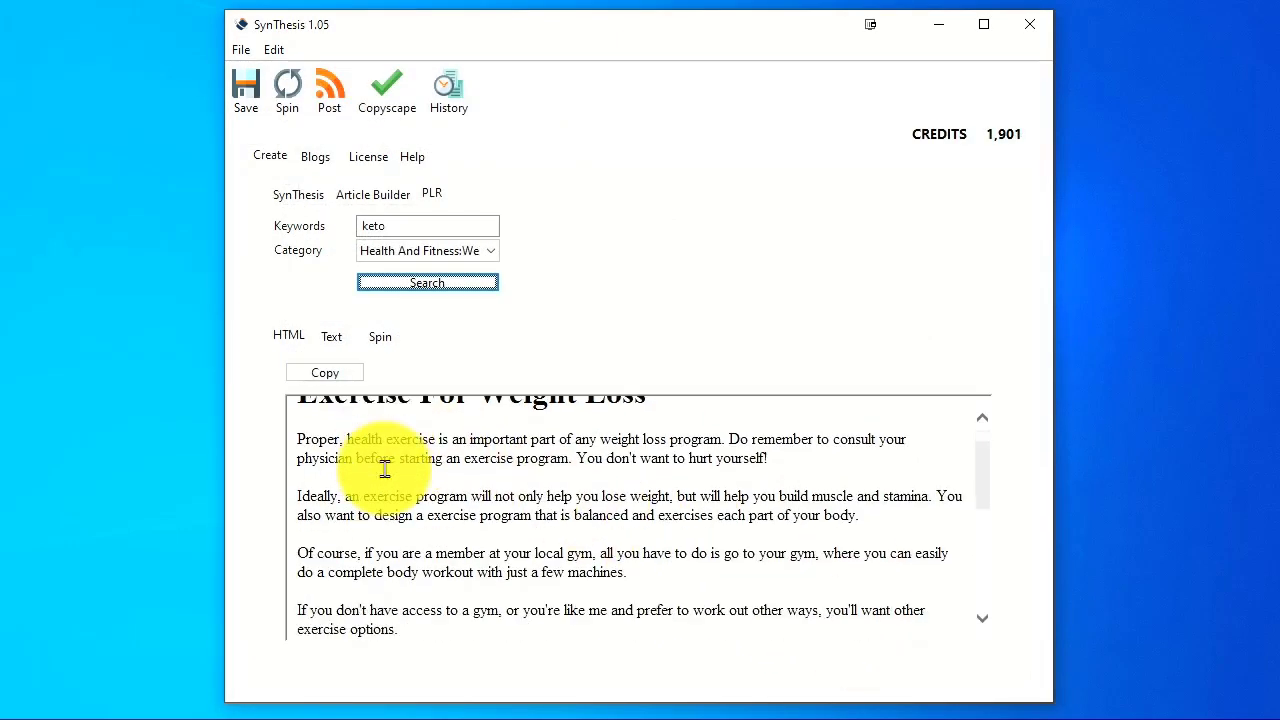
left_click(336, 337)
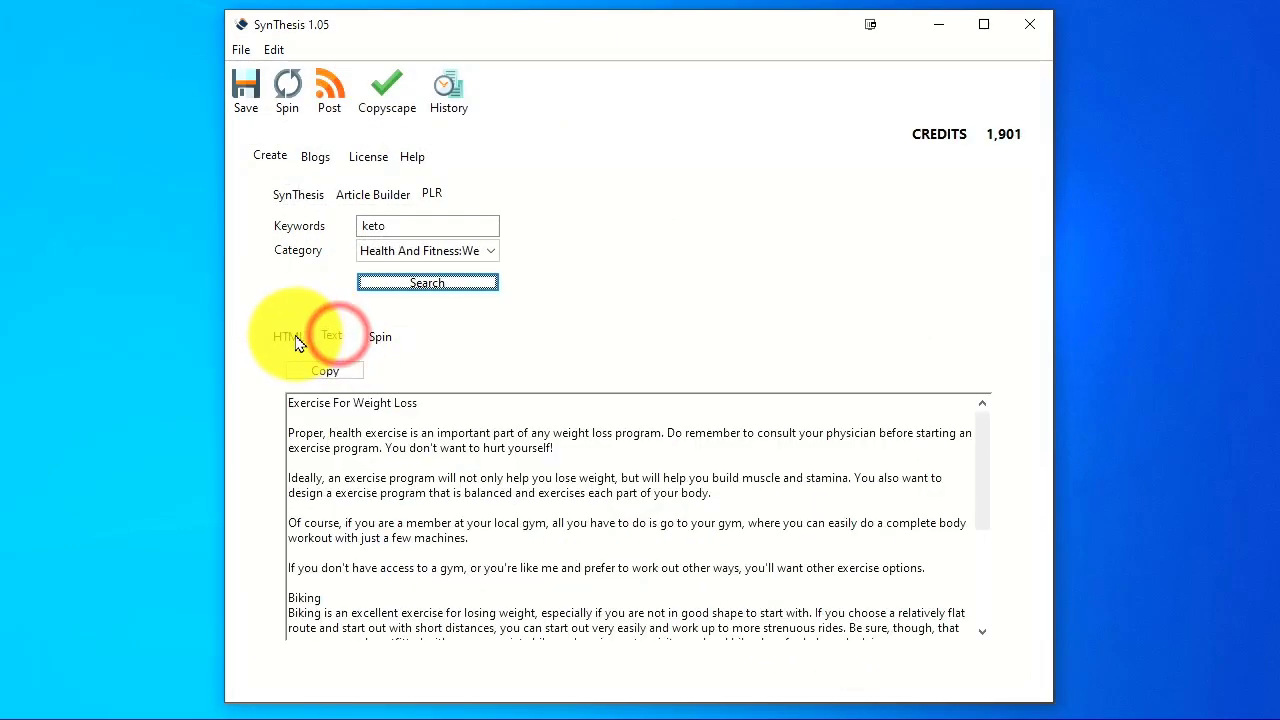
left_click(294, 338)
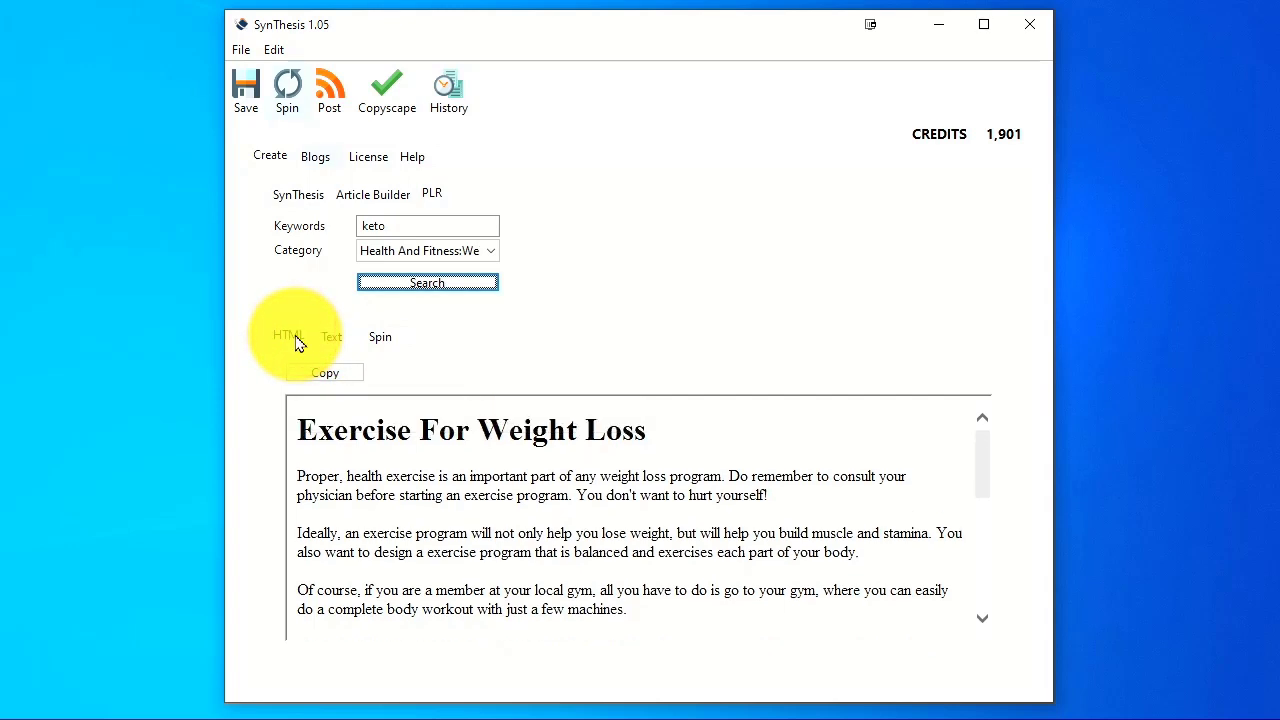
Spin the "Exercise For Weight Loss" article and read through the spun version.
left_click(287, 92)
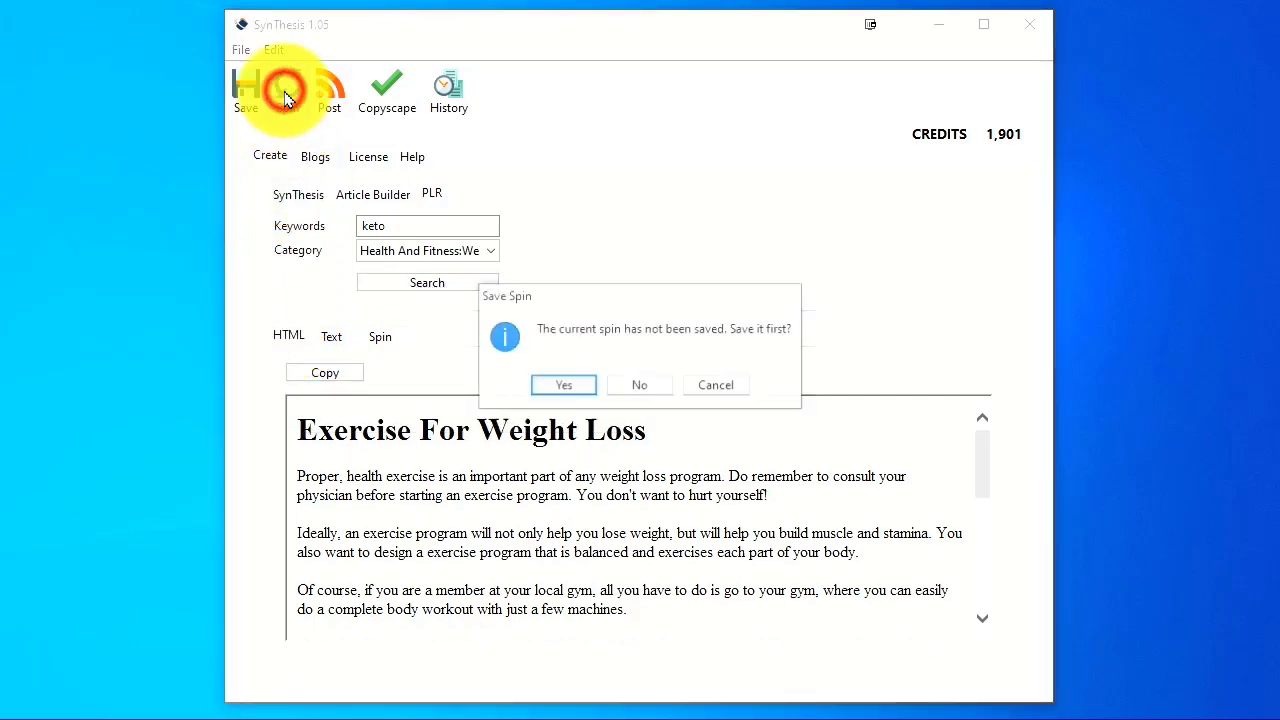
left_click(380, 336)
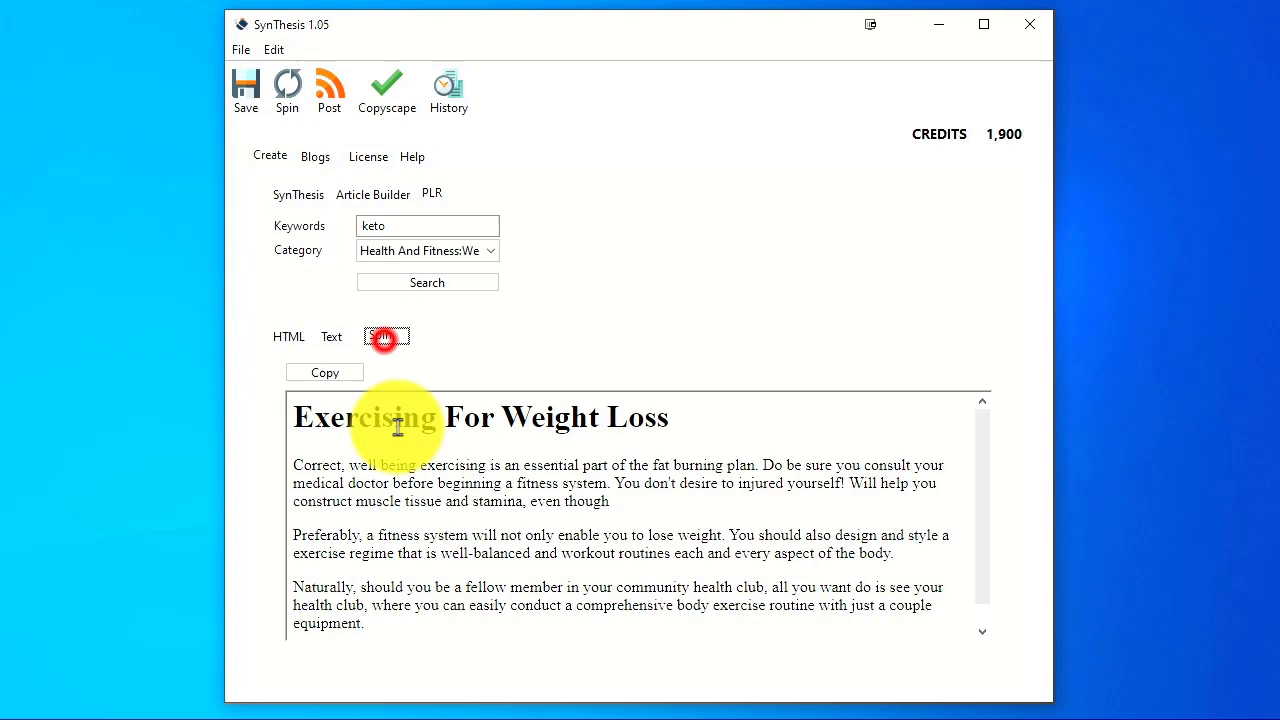
scroll(403, 468, "down", 5)
scroll(403, 468, "down", 2)
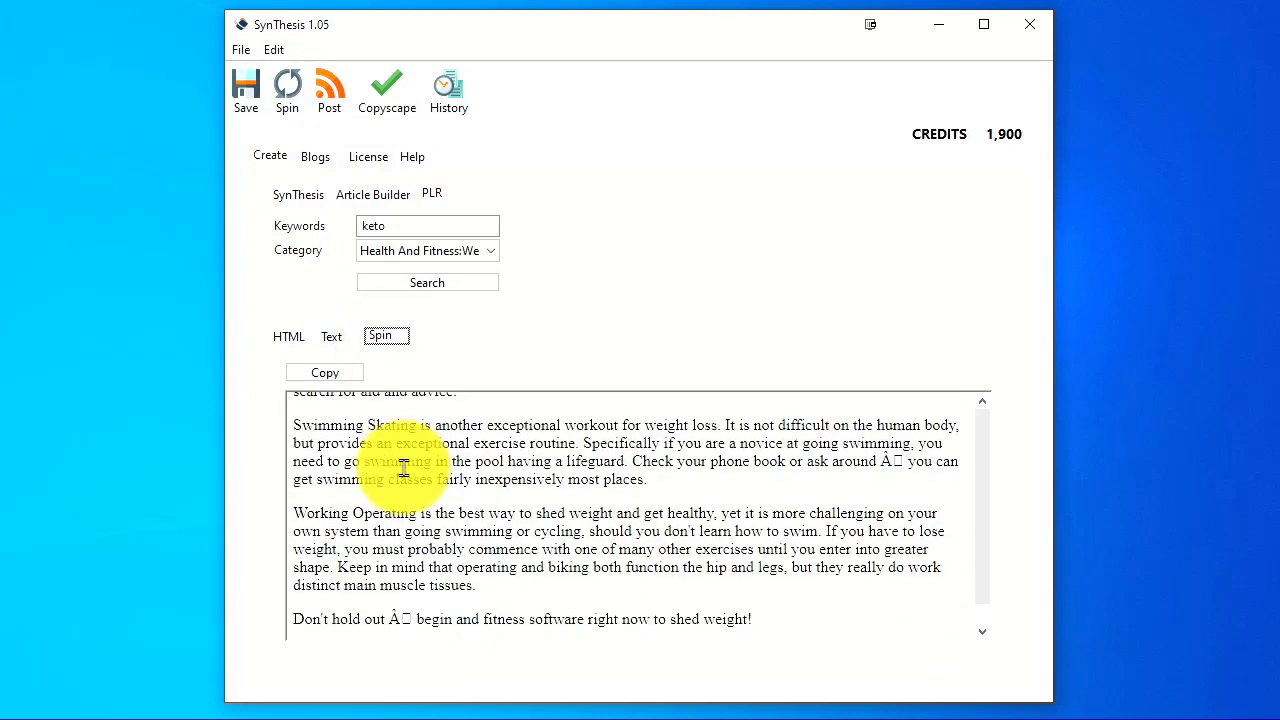
scroll(403, 468, "up", 10)
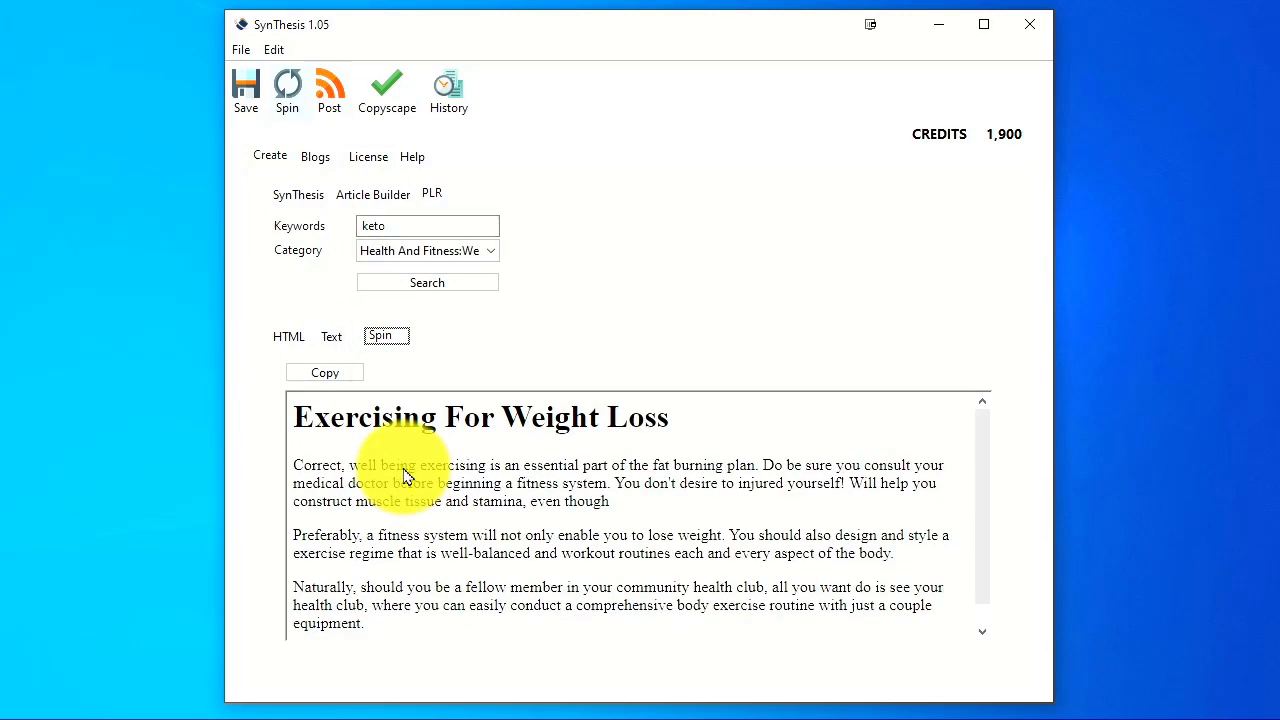
left_click(330, 93)
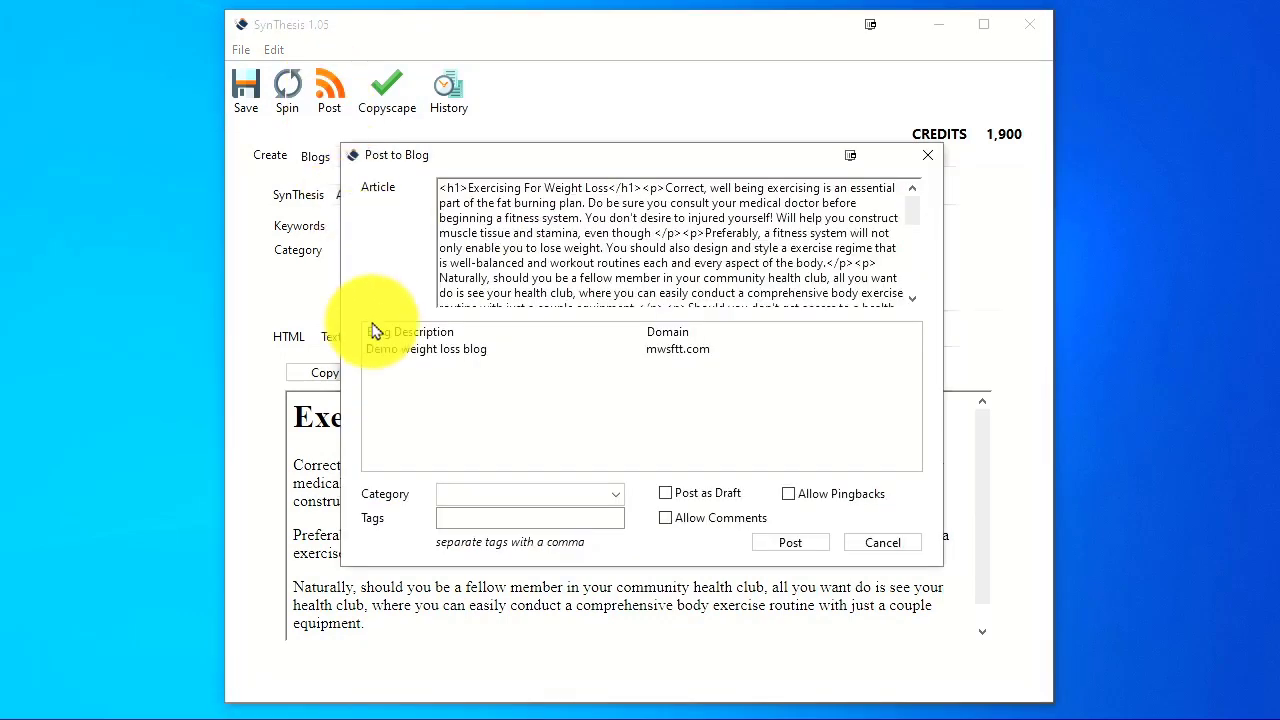
left_click(378, 349)
left_click(614, 494)
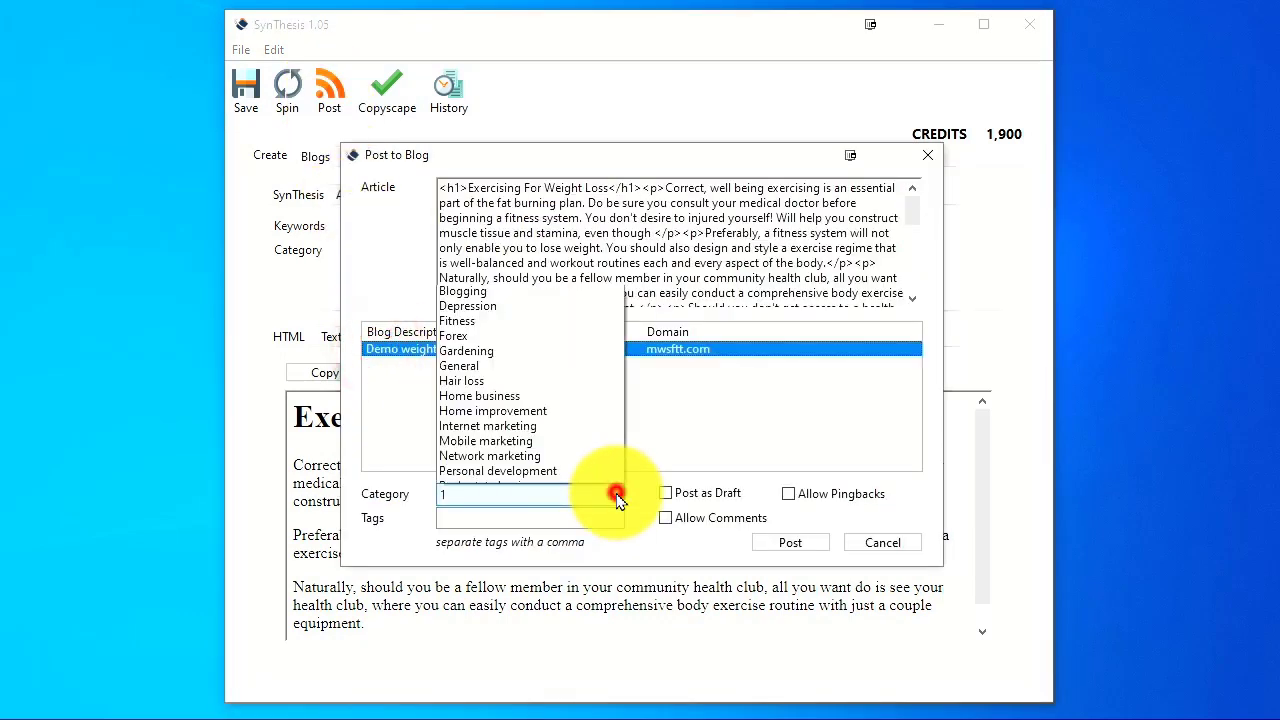
left_click(792, 452)
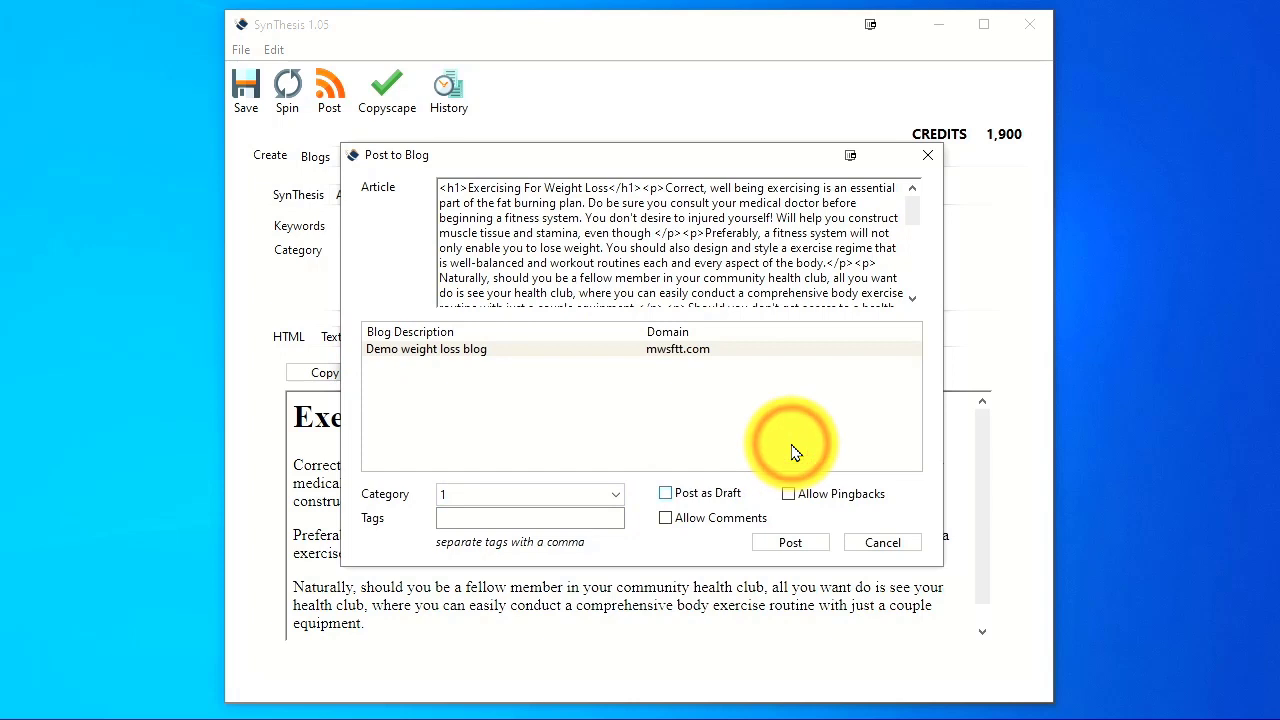
left_click(889, 543)
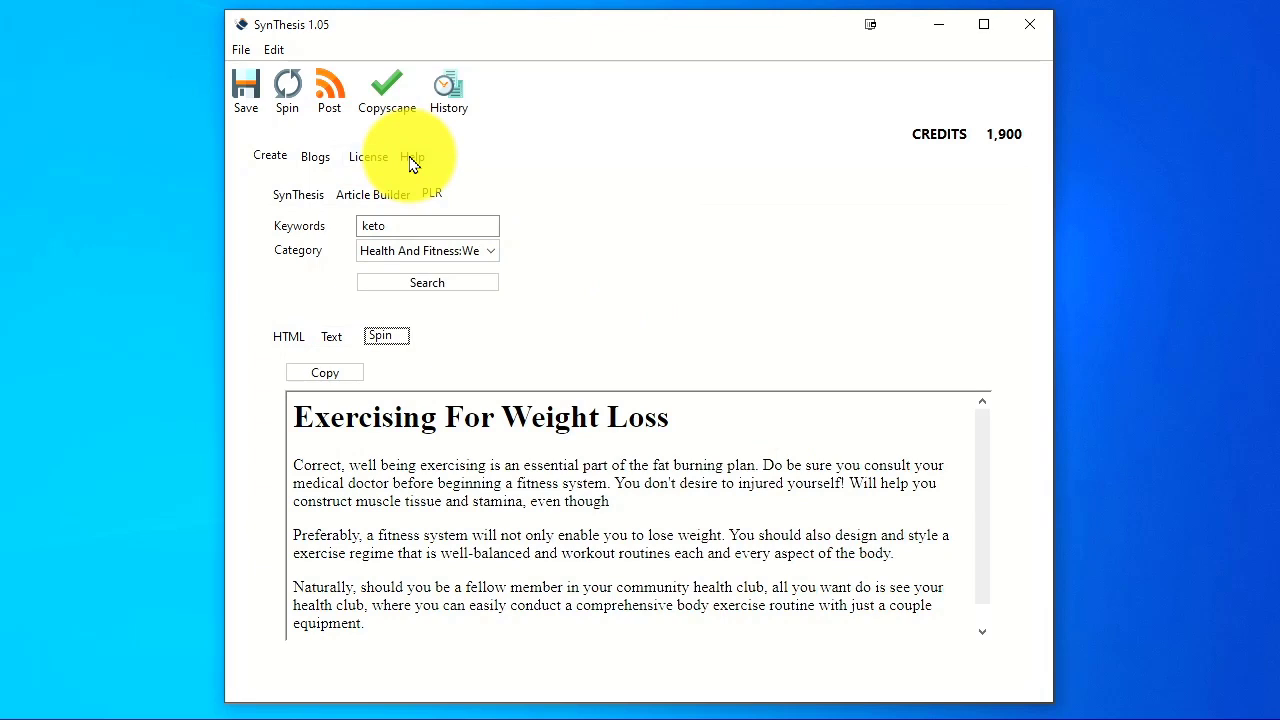
Open the license page to view the credit purchase options.
left_click(367, 158)
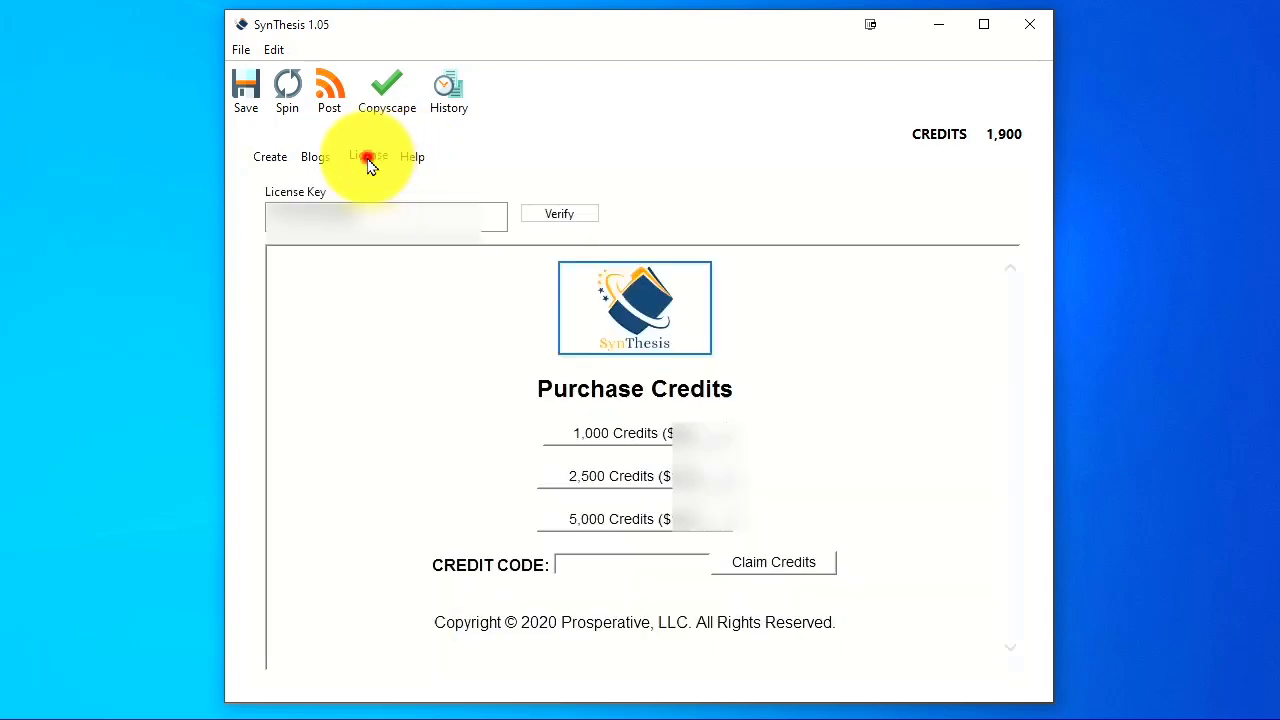